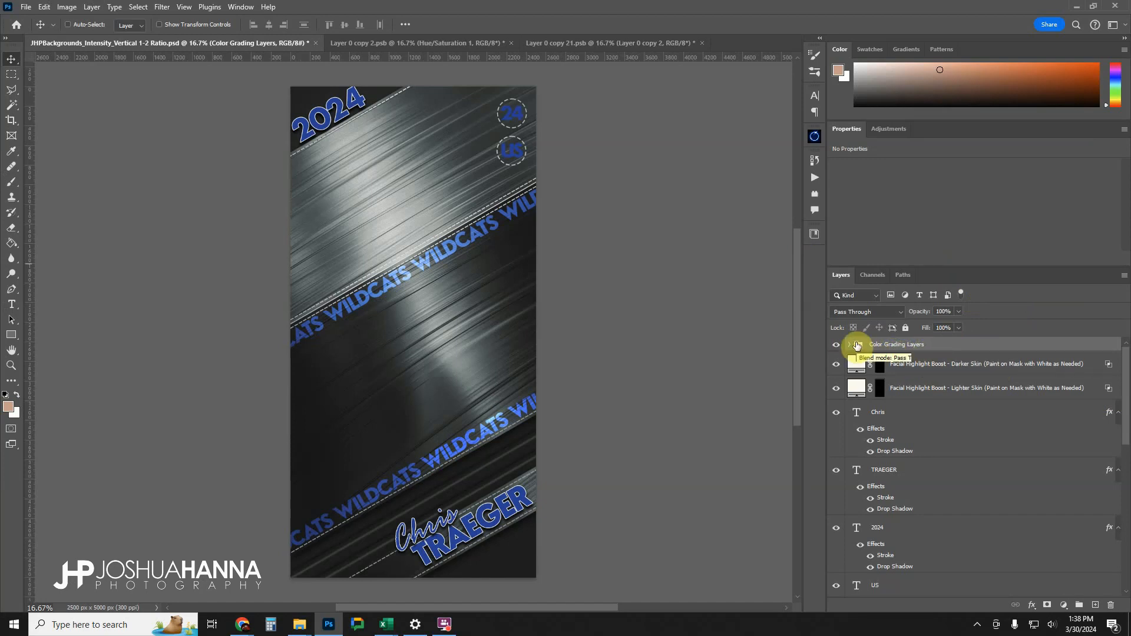
Compare the artwork with and without the Color Grading Layers group, leave it visible and expand the group.
click(838, 345)
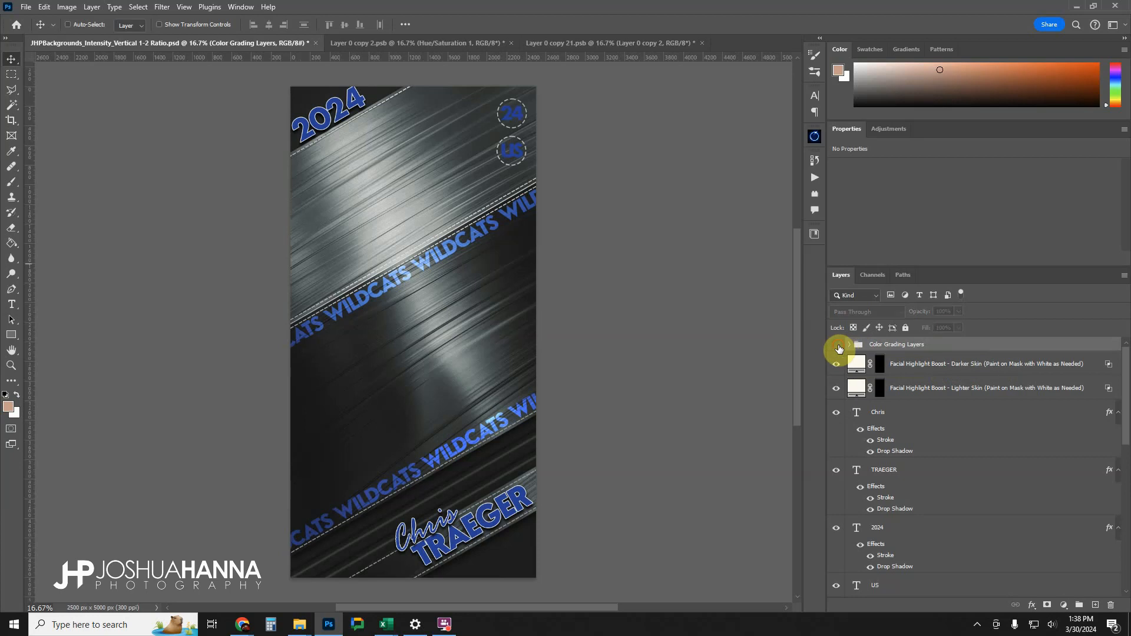
click(838, 346)
click(838, 346)
click(837, 345)
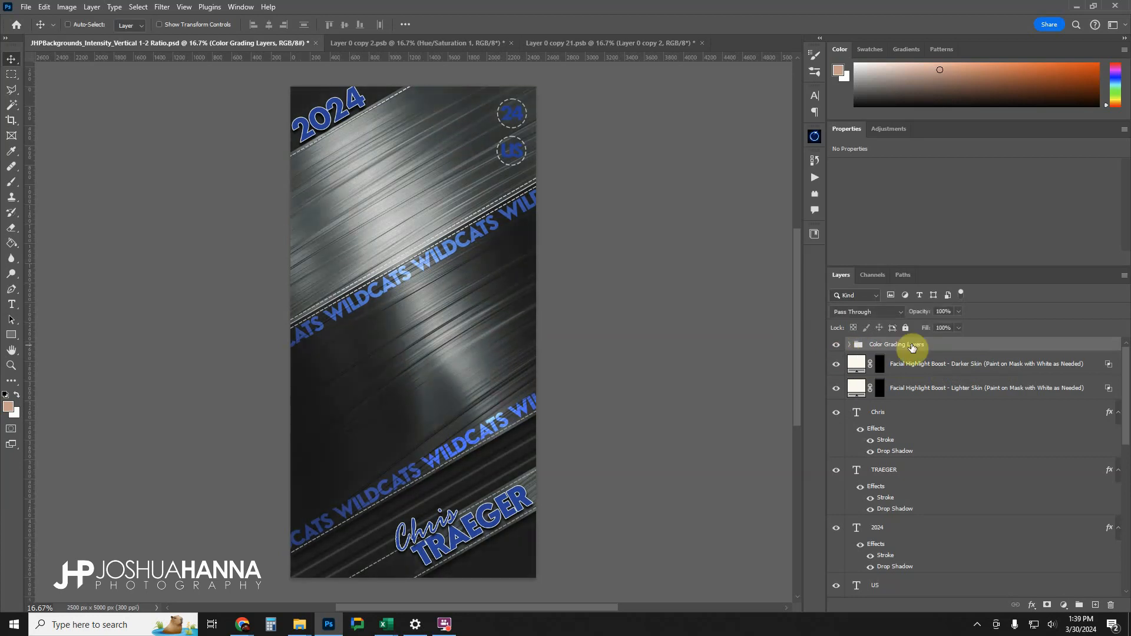
click(848, 346)
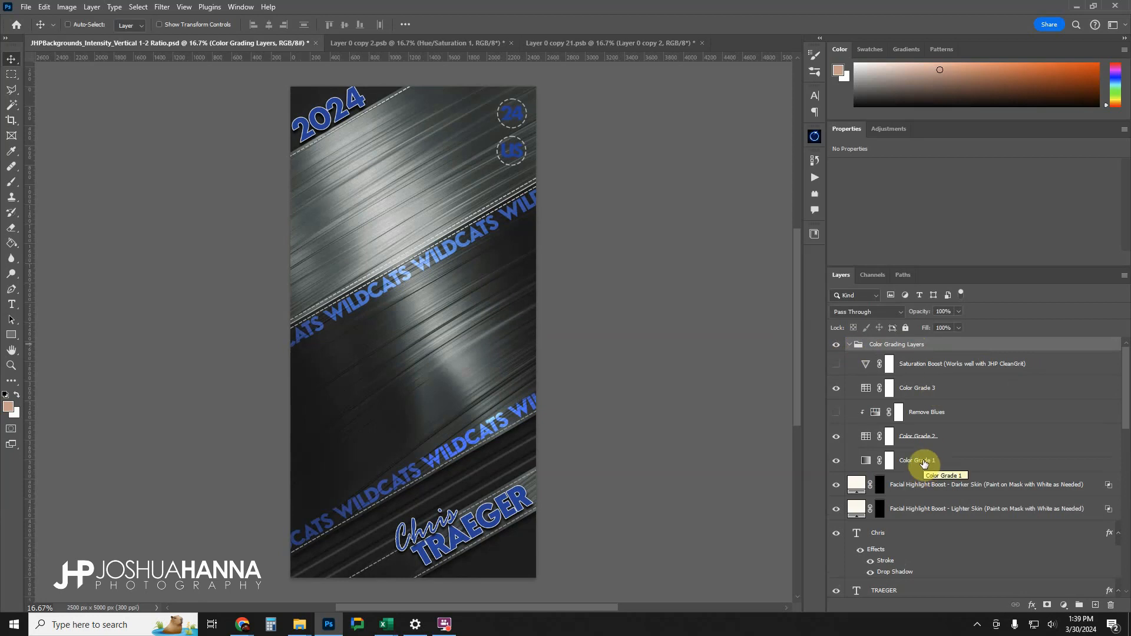
Inspect the Color Grade 1, Color Grade 2 and Color Grade 3 adjustment layers one after another.
click(896, 458)
click(913, 436)
click(921, 390)
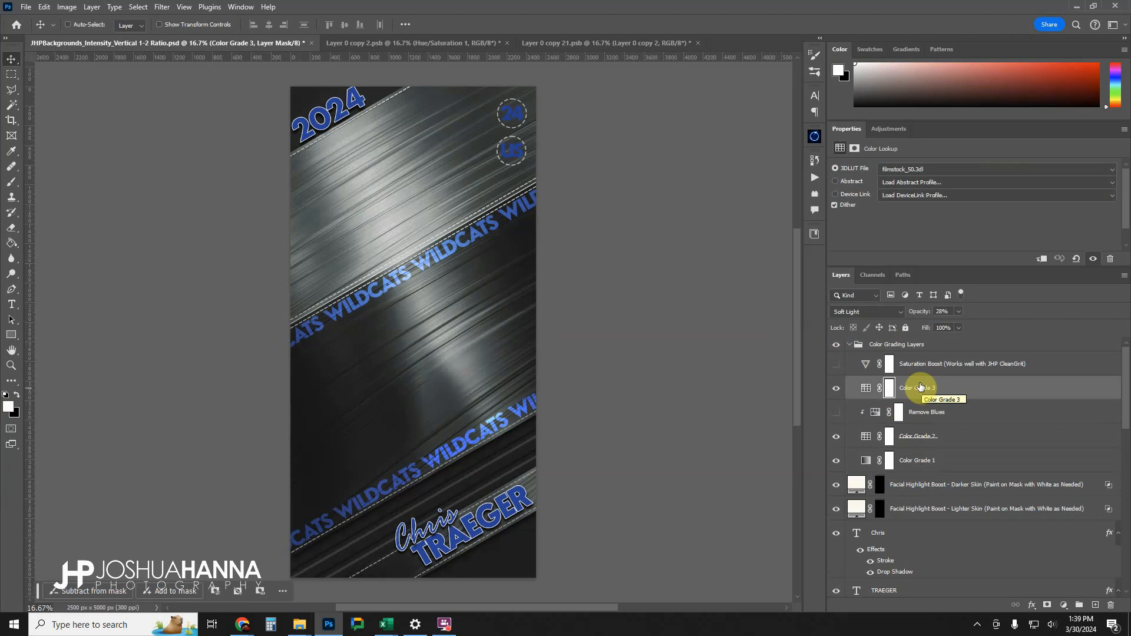
Preview the effect of the Remove Blues adjustment on the artwork and leave the layer hidden.
click(916, 413)
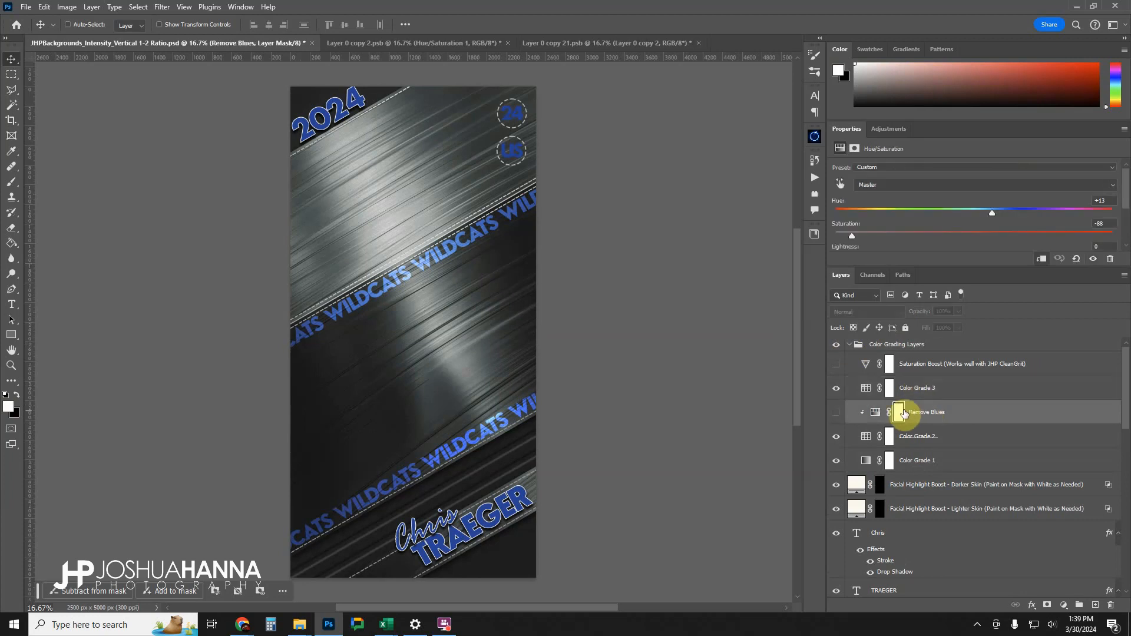
click(835, 414)
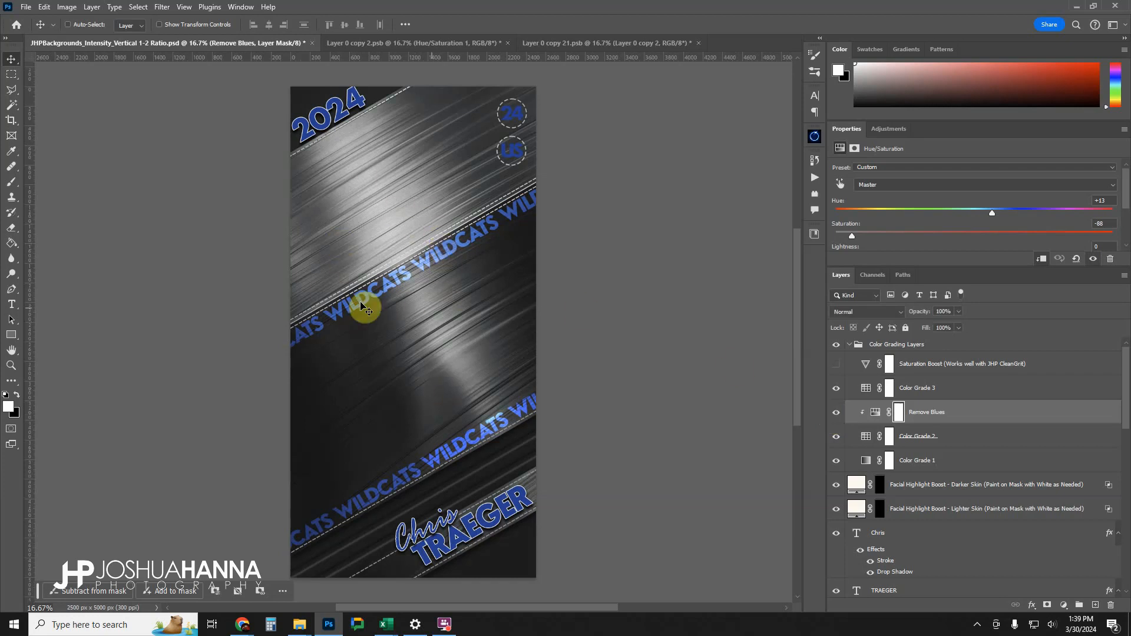
click(837, 415)
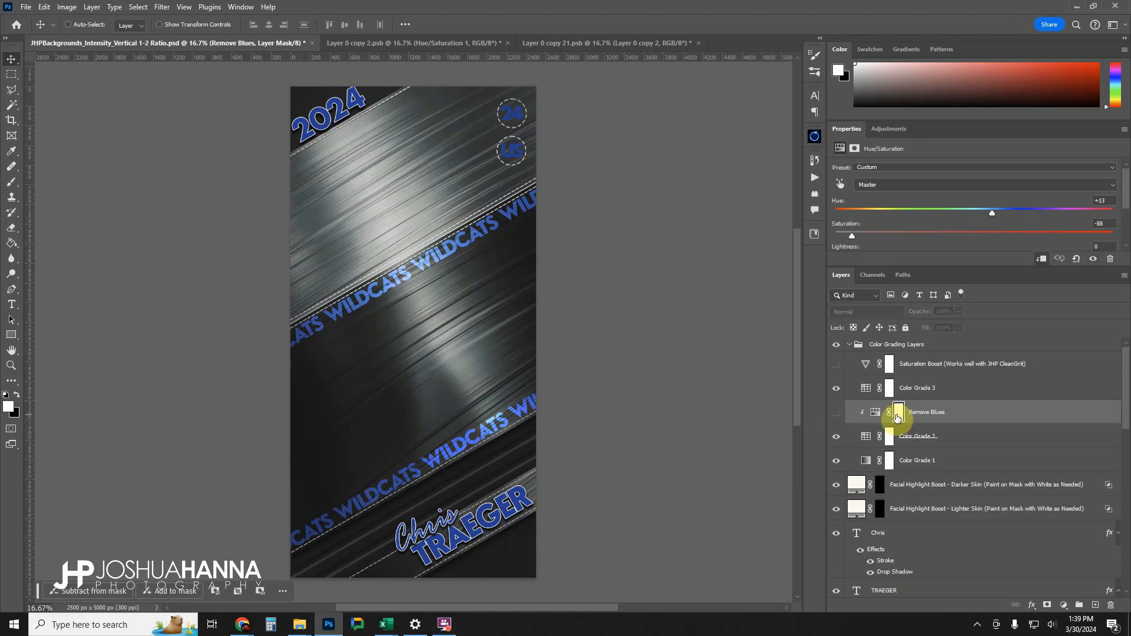
click(836, 413)
click(837, 413)
Preview the effect of the Saturation Boost vibrance adjustment on the artwork and leave the layer hidden.
click(926, 372)
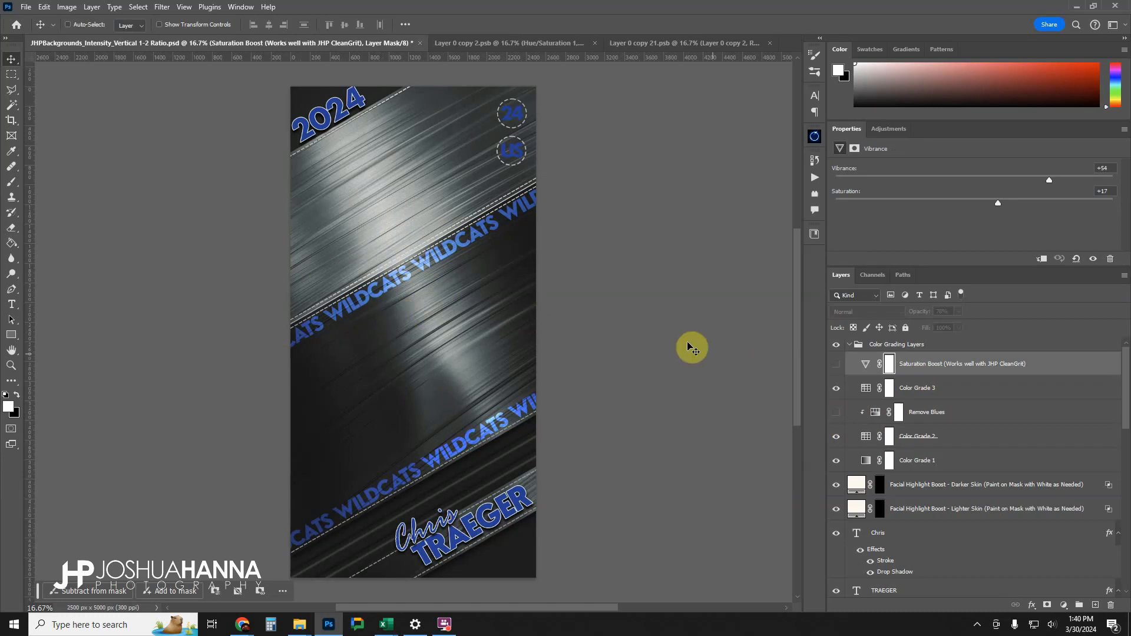
click(841, 364)
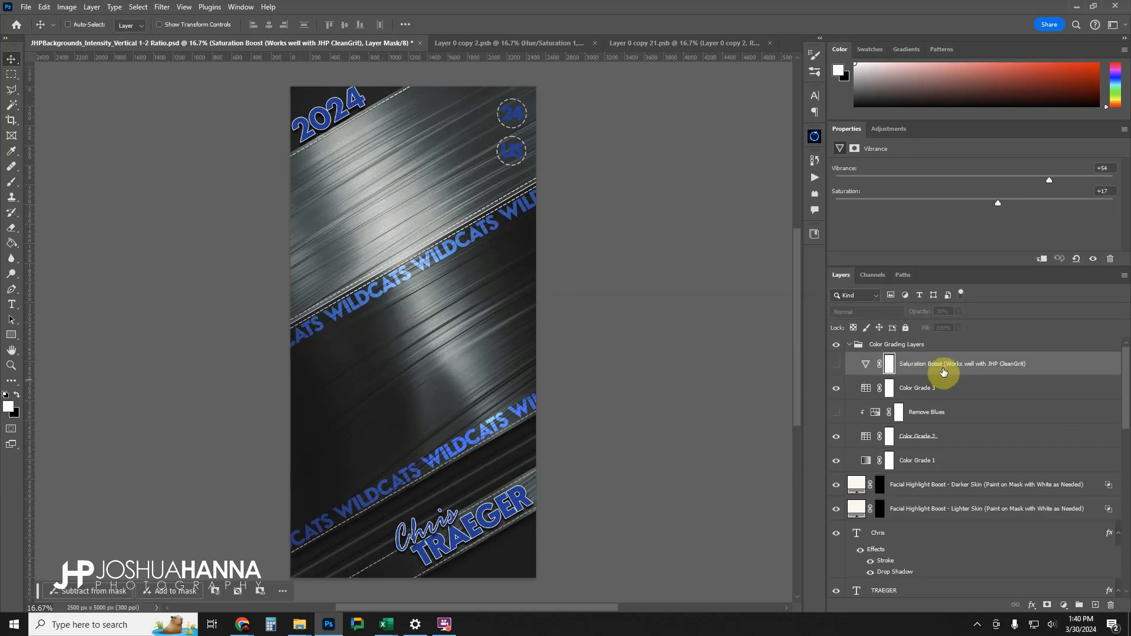
click(835, 365)
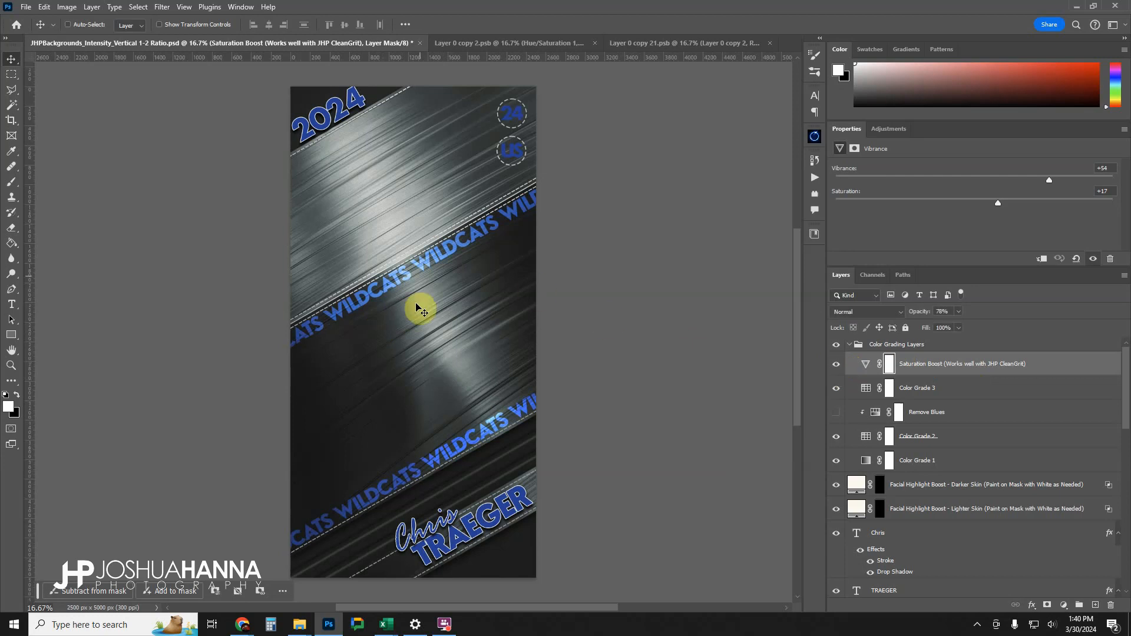
click(836, 364)
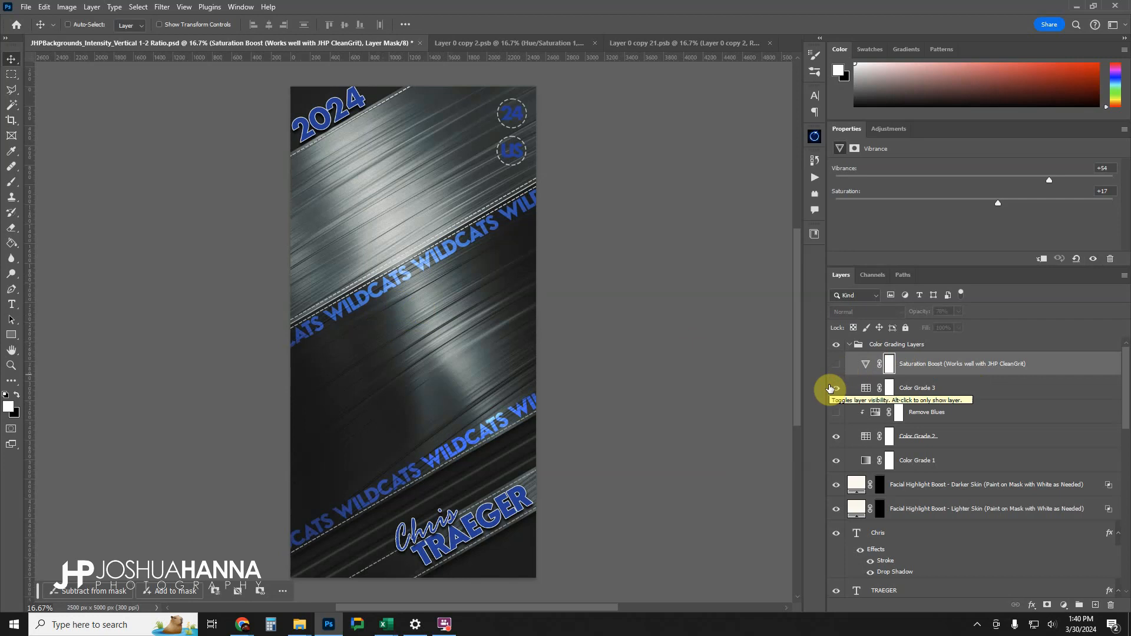
Collapse the Color Grading Layers group and inspect the Facial Highlight Boost layers for darker and lighter skin.
click(850, 345)
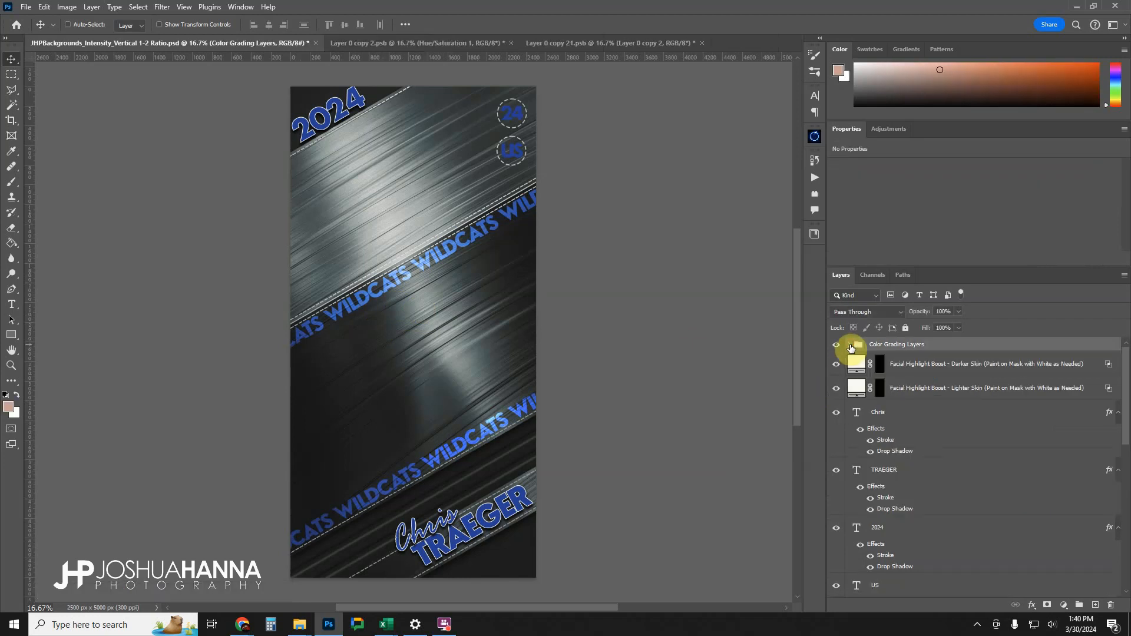
click(900, 364)
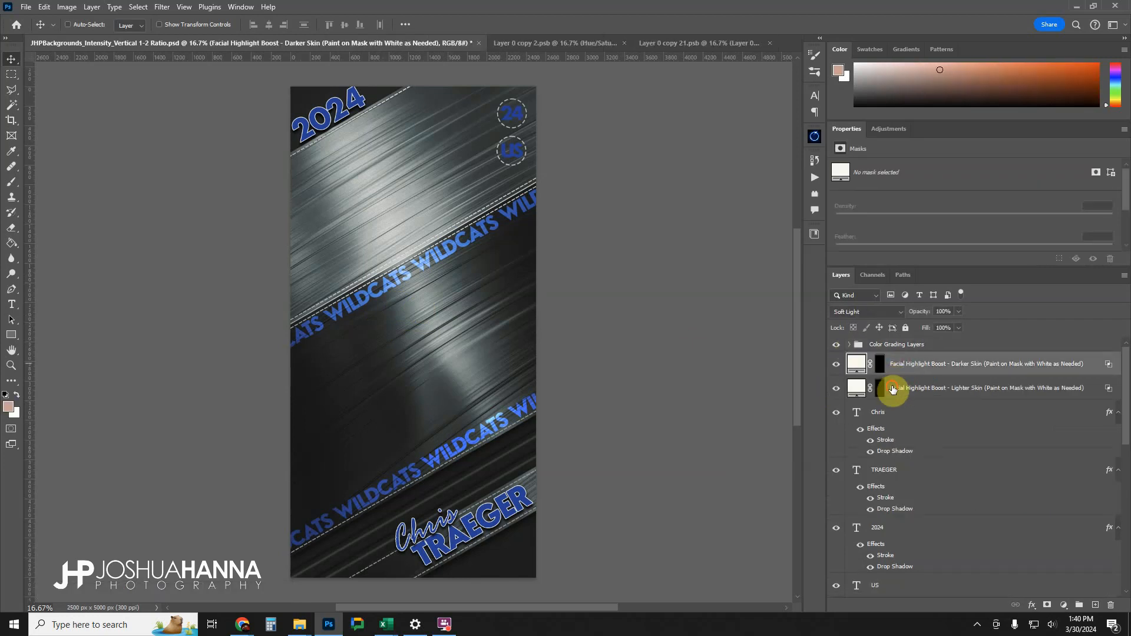
click(893, 389)
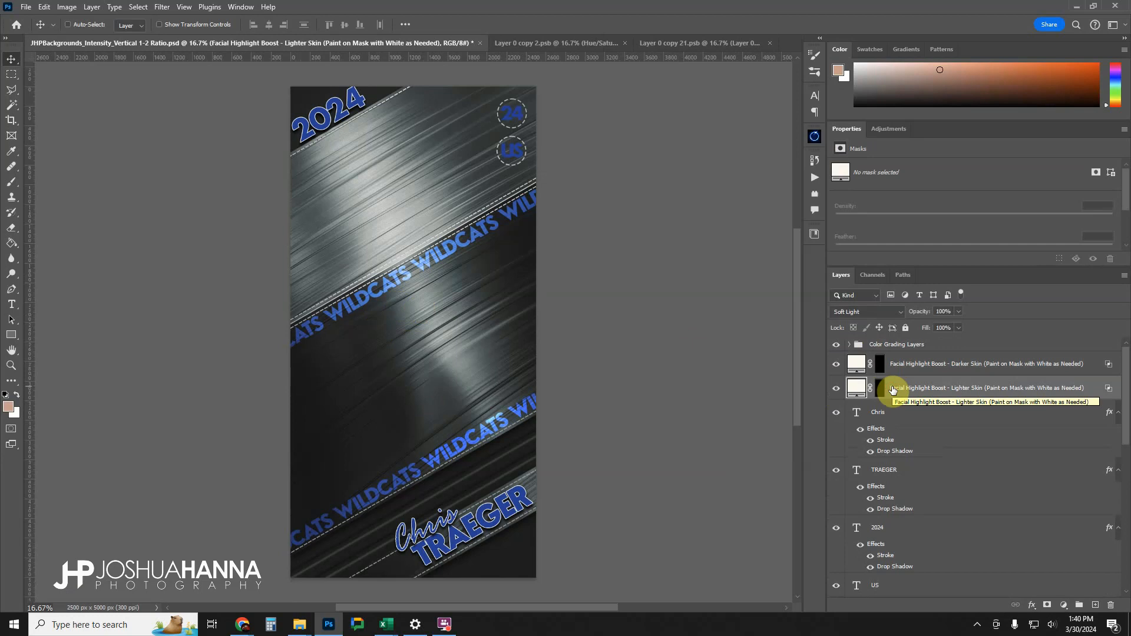
Review the player name, 2024 and US text layers, briefly hiding and showing the US text.
scroll(928, 428, down, 1)
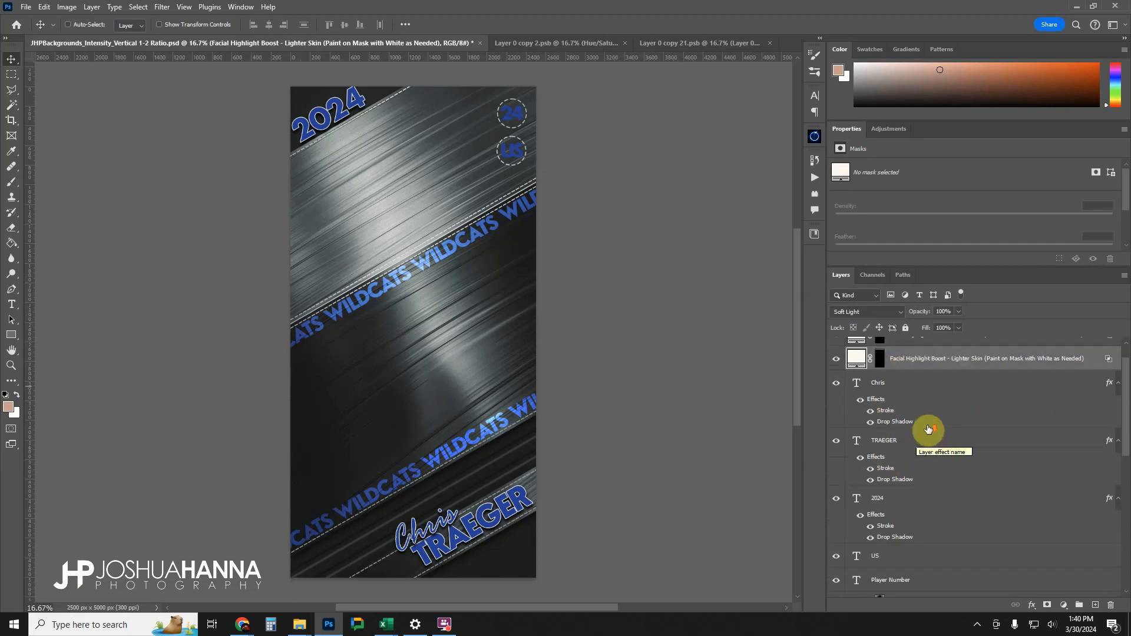
click(904, 388)
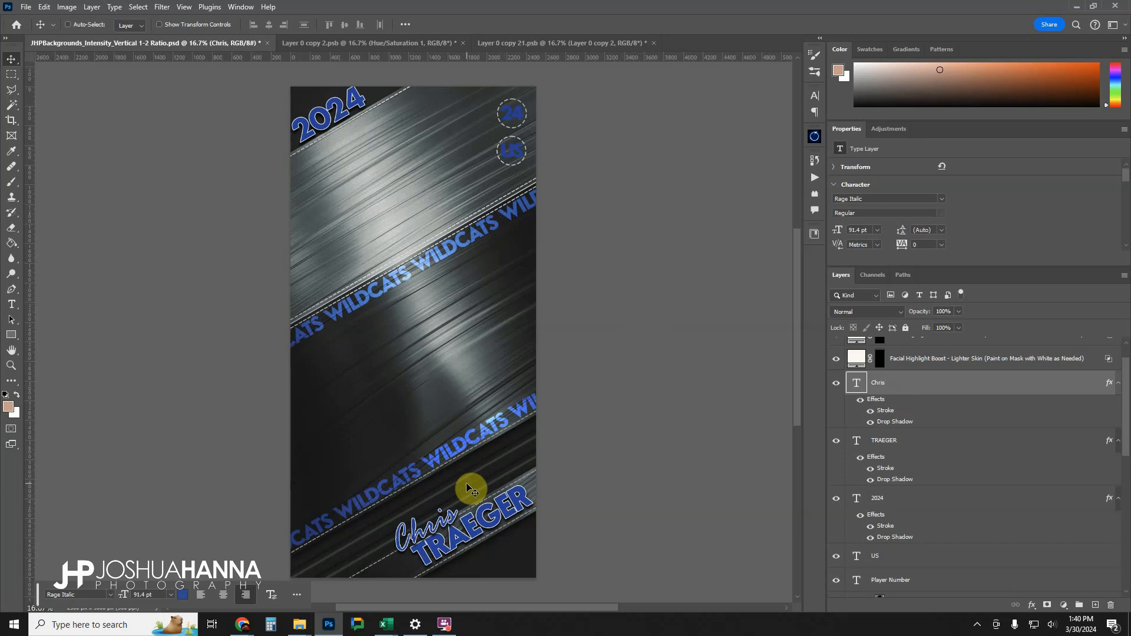
scroll(896, 442, down, 3)
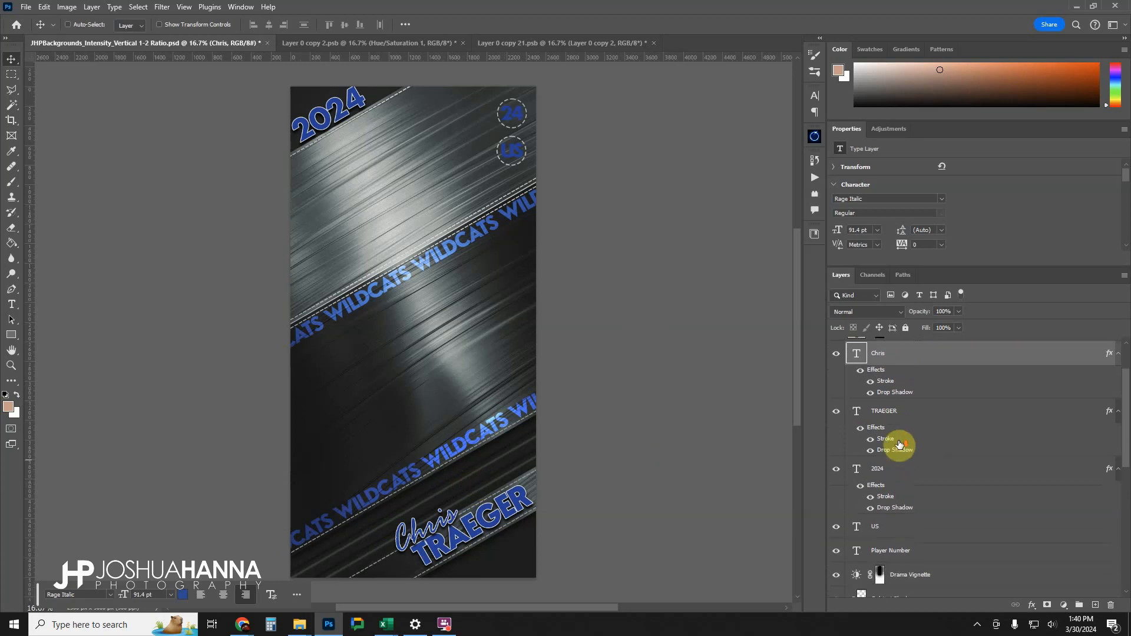
click(897, 439)
scroll(897, 436, down, 1)
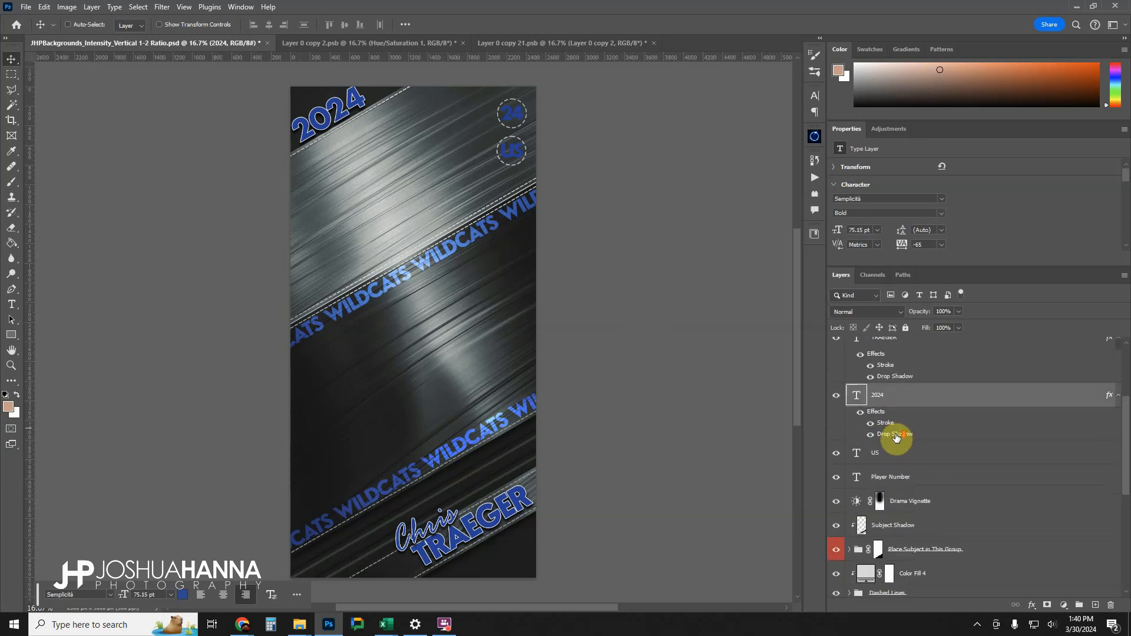
click(887, 452)
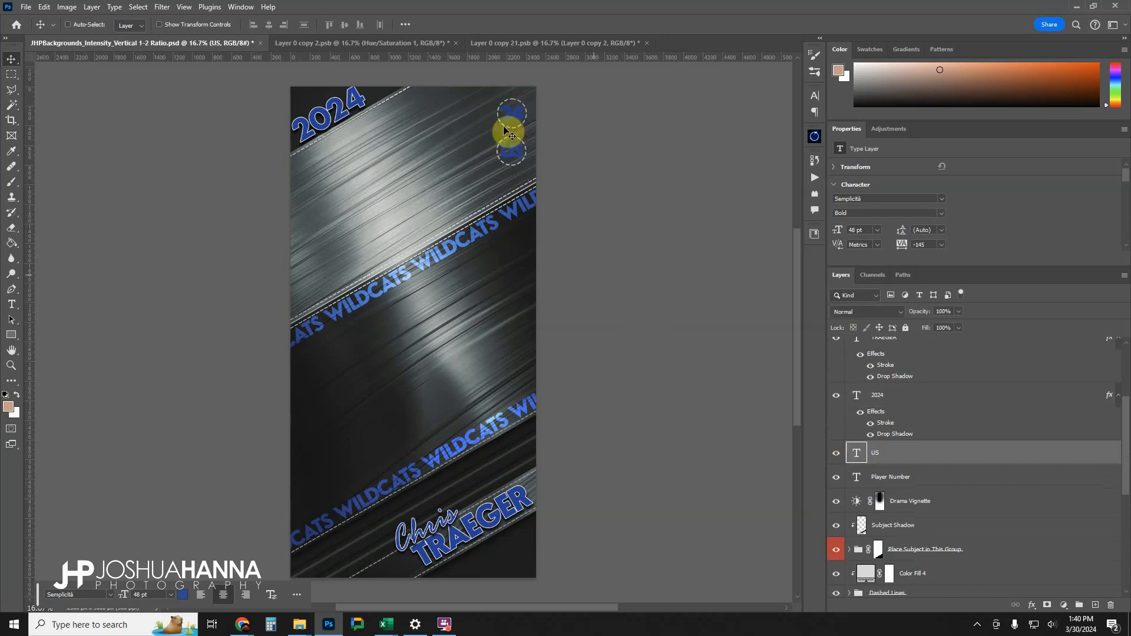
click(841, 459)
click(839, 458)
Compare the artwork with and without the Drama Vignette adjustment layer and leave the vignette visible.
scroll(914, 451, down, 3)
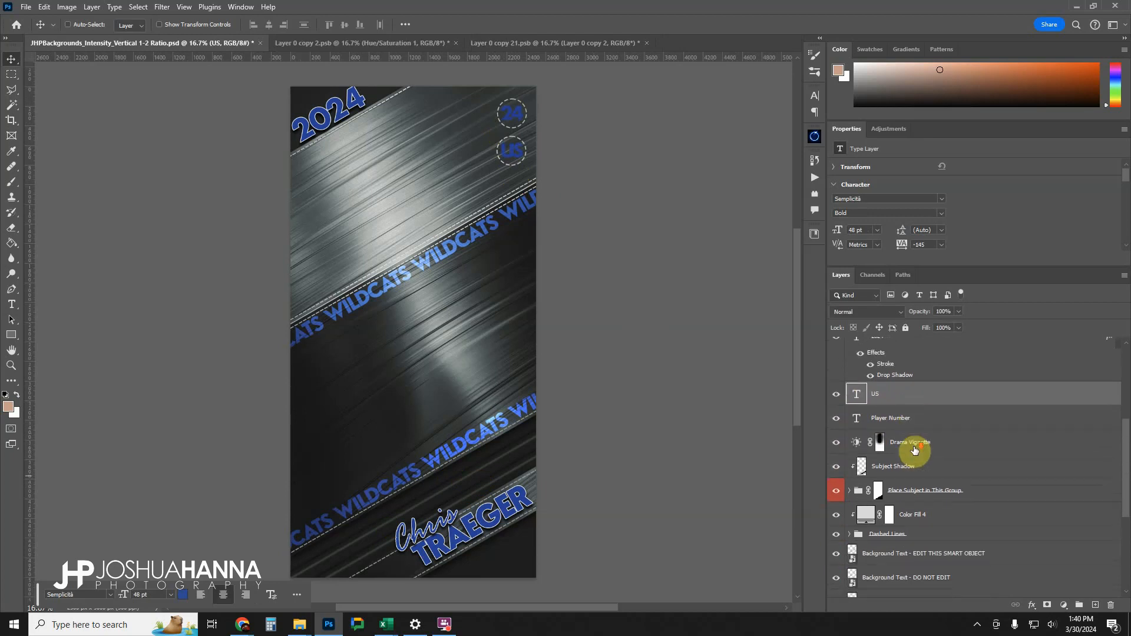
click(921, 414)
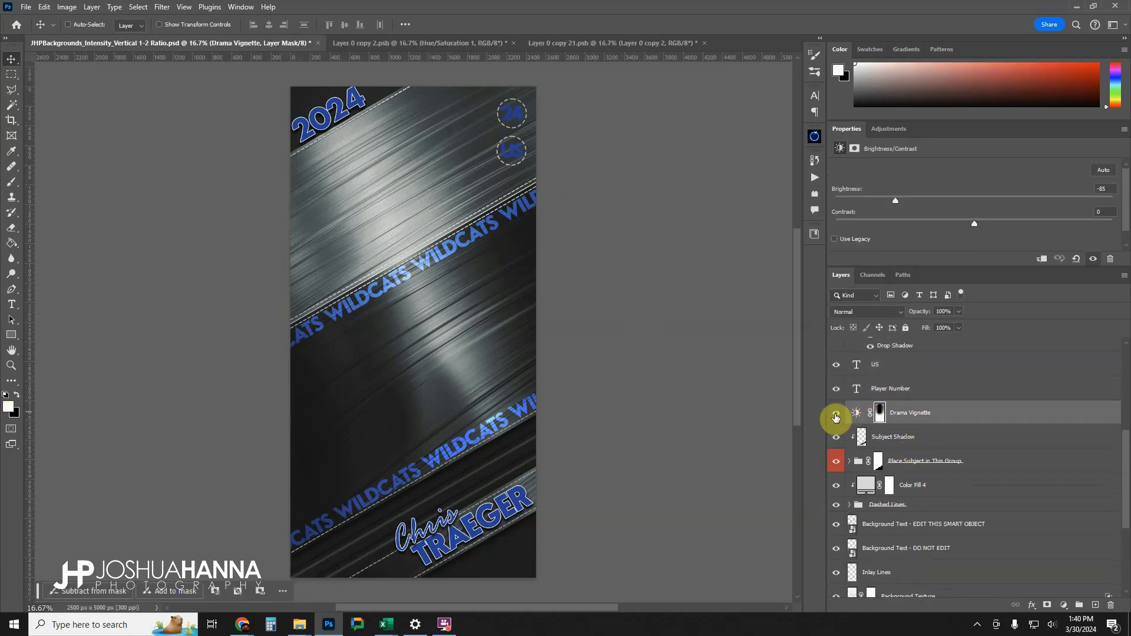
click(836, 414)
click(836, 415)
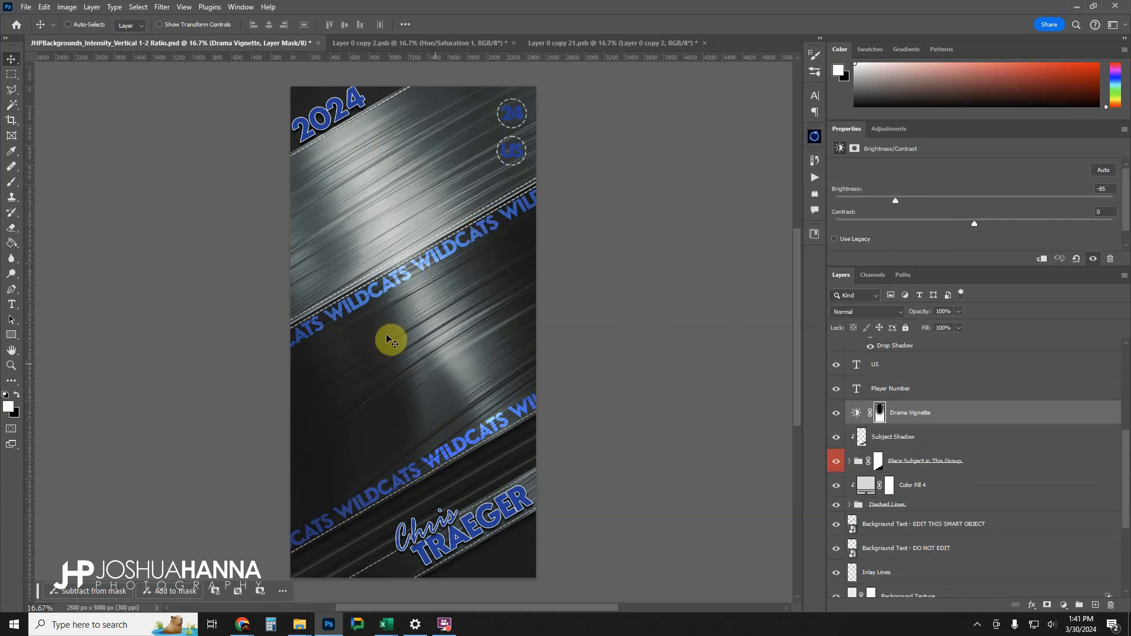
click(837, 414)
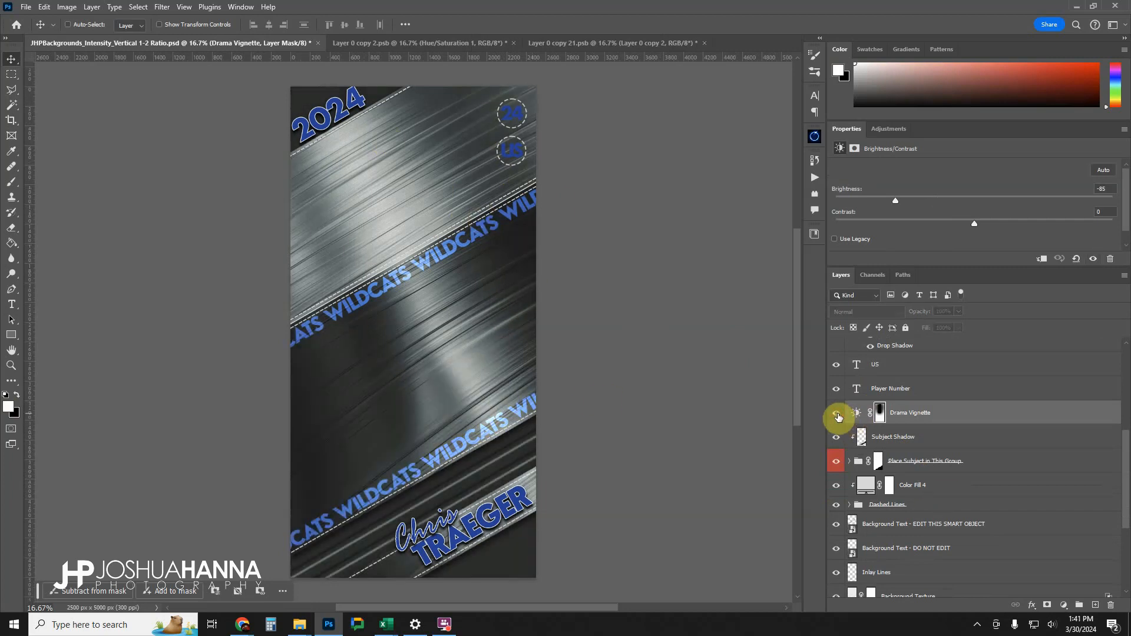
click(838, 415)
click(837, 415)
click(837, 415)
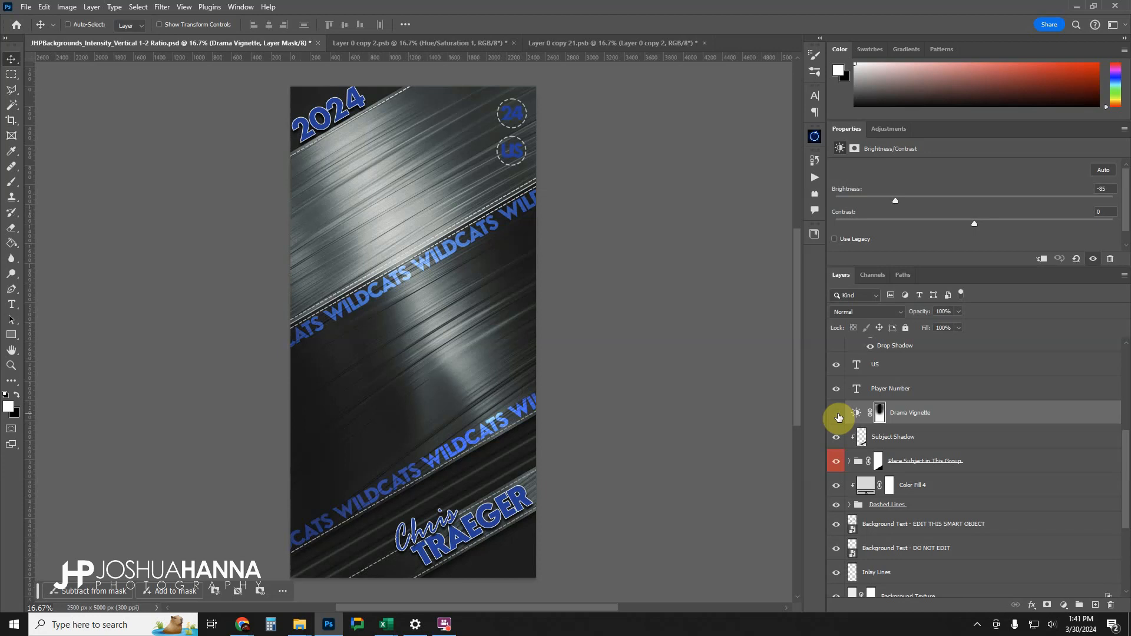
click(838, 417)
click(838, 416)
Toggle the Subject Shadow layer off and back on, and select it for inspection.
scroll(862, 412, down, 1)
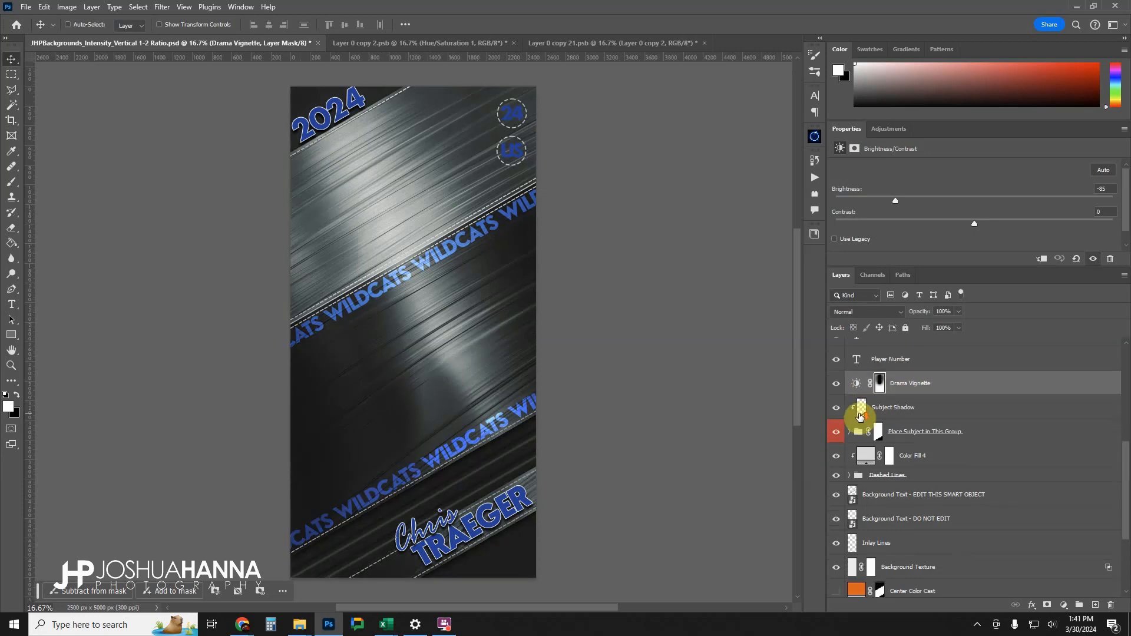
click(835, 411)
click(837, 411)
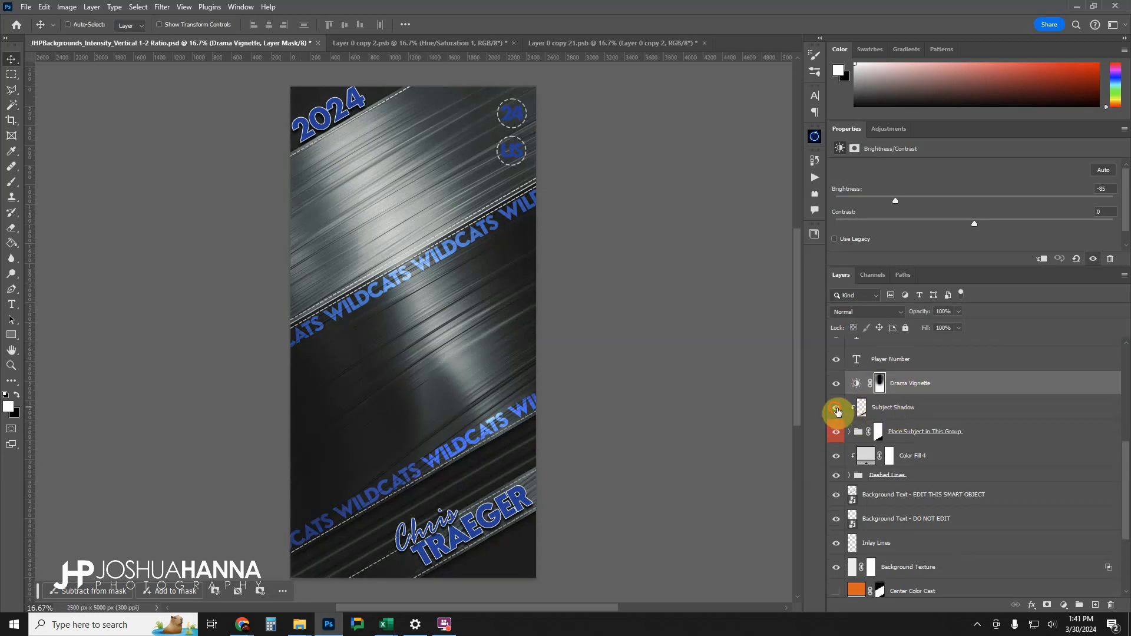
click(903, 407)
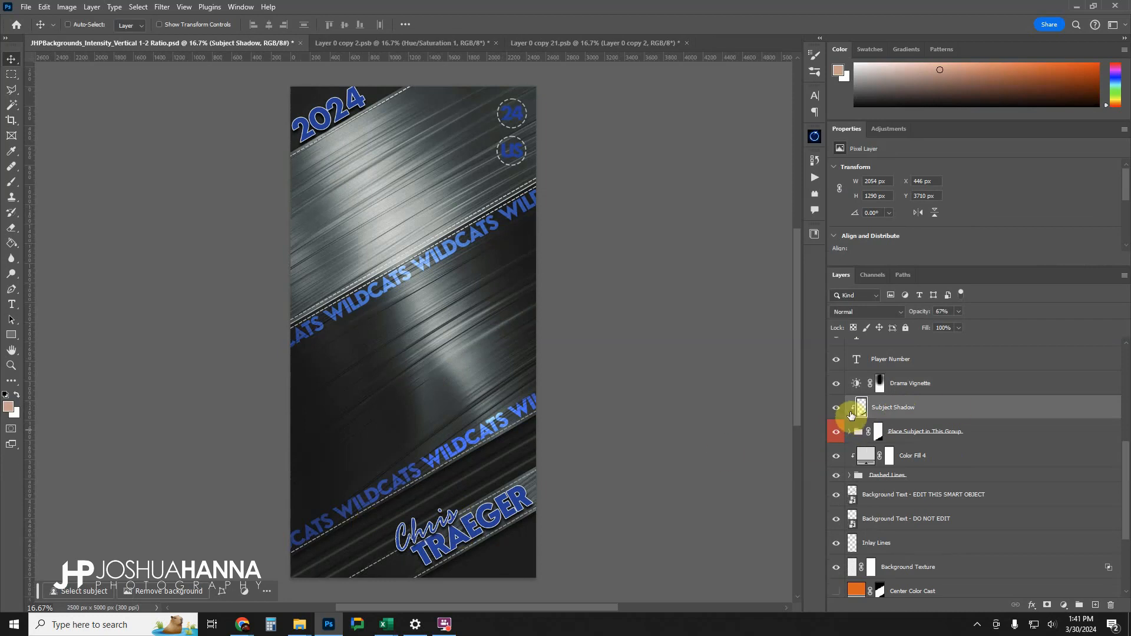
Expand the Place Subject in This Group folder to inspect its Subject Here placeholder layer, and collapse it again.
click(940, 432)
scroll(860, 427, down, 1)
click(867, 417)
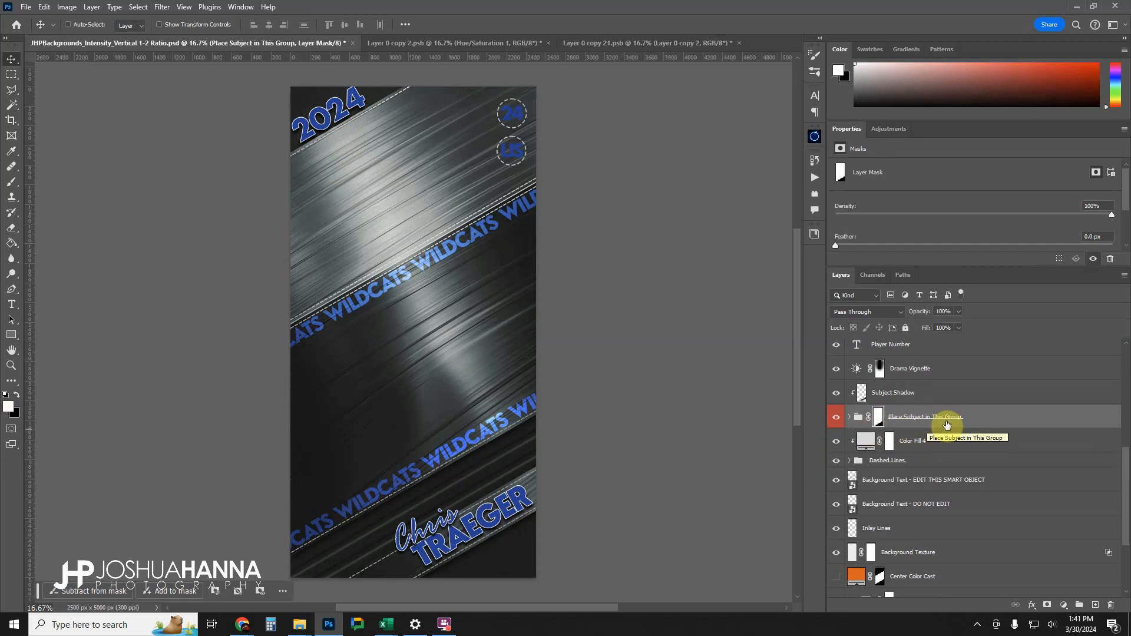
click(850, 417)
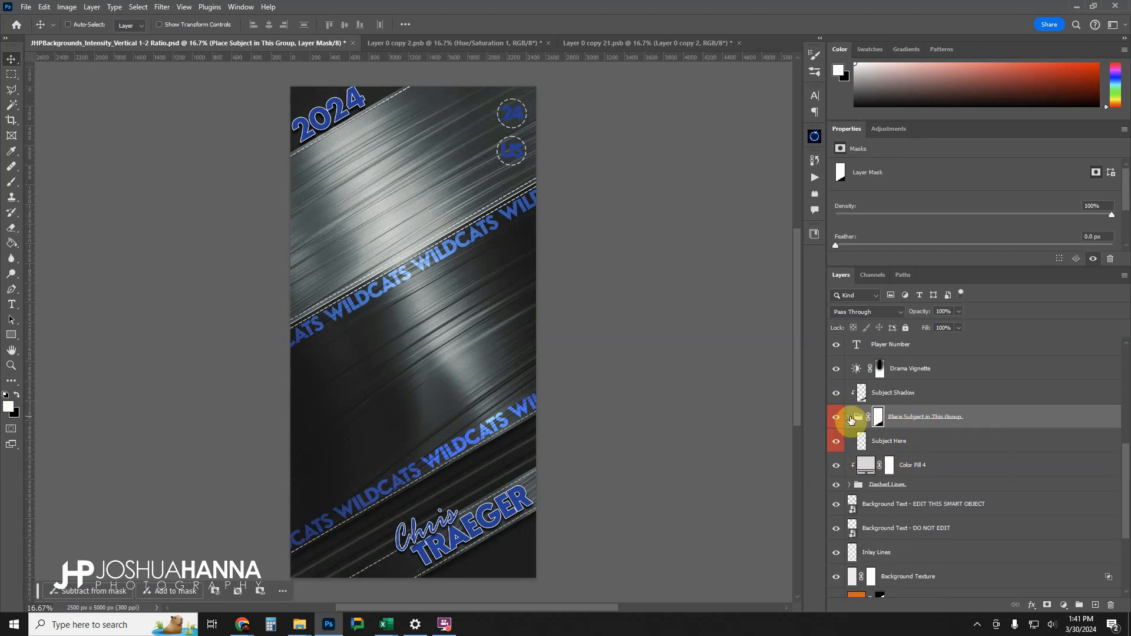
click(866, 441)
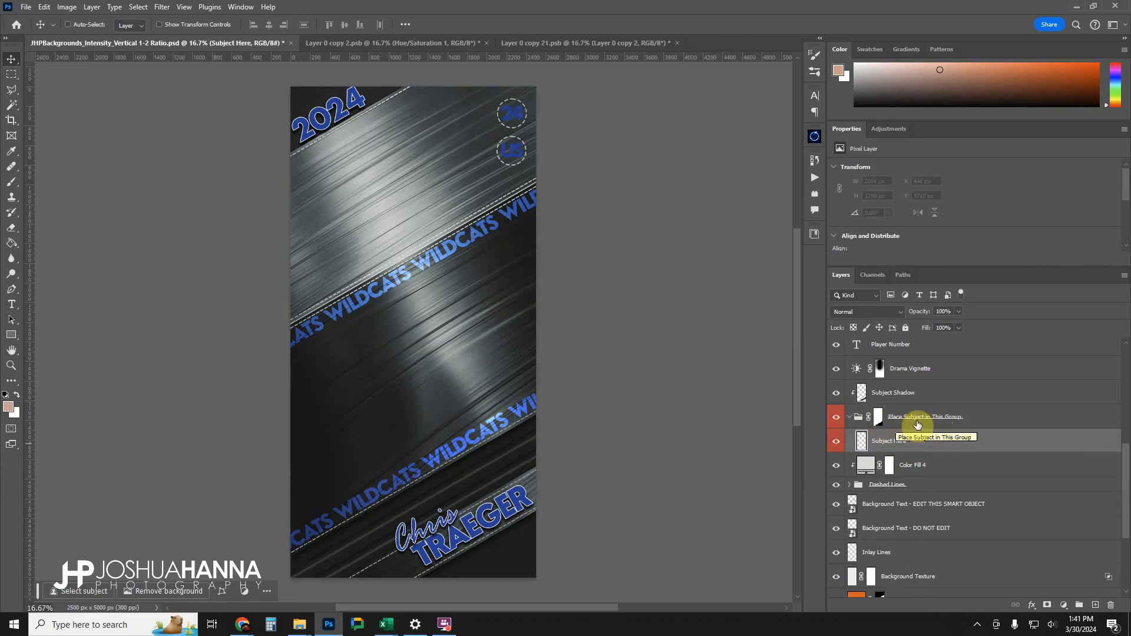
click(851, 418)
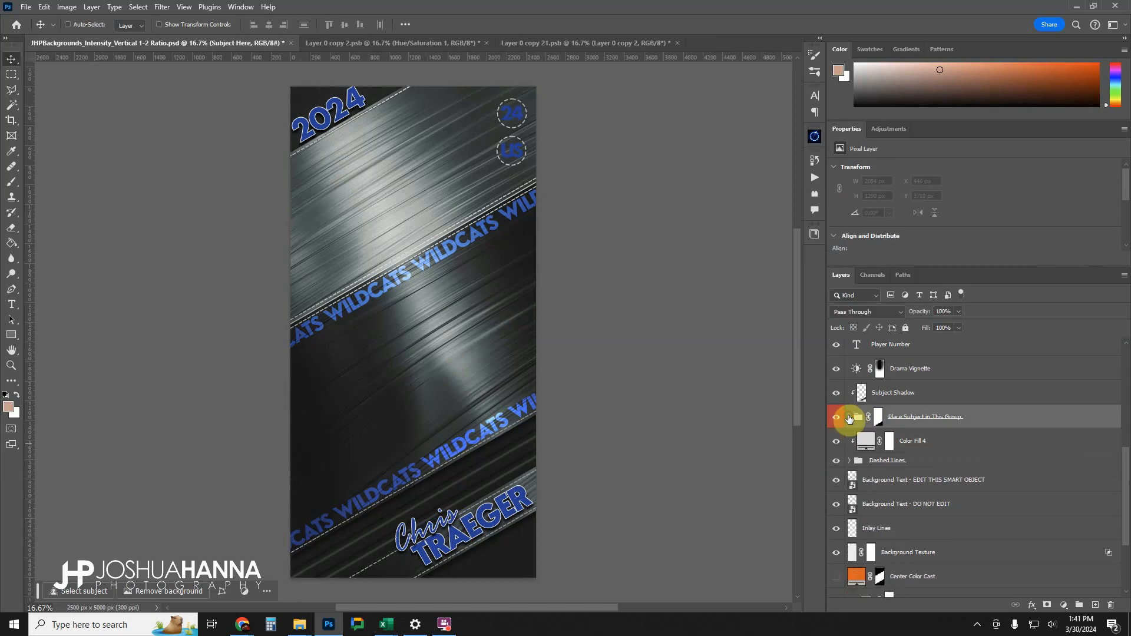
click(849, 418)
Inspect the Color Fill 4 layer and compare the artwork with and without the Dashed Lines group, leaving it visible.
click(920, 415)
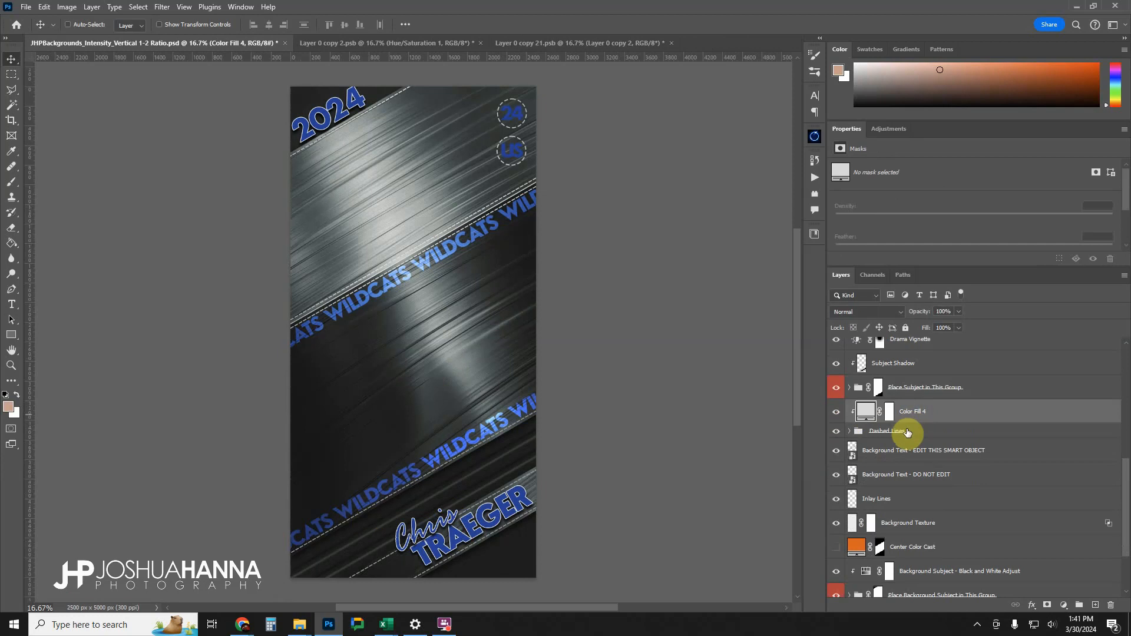
click(907, 433)
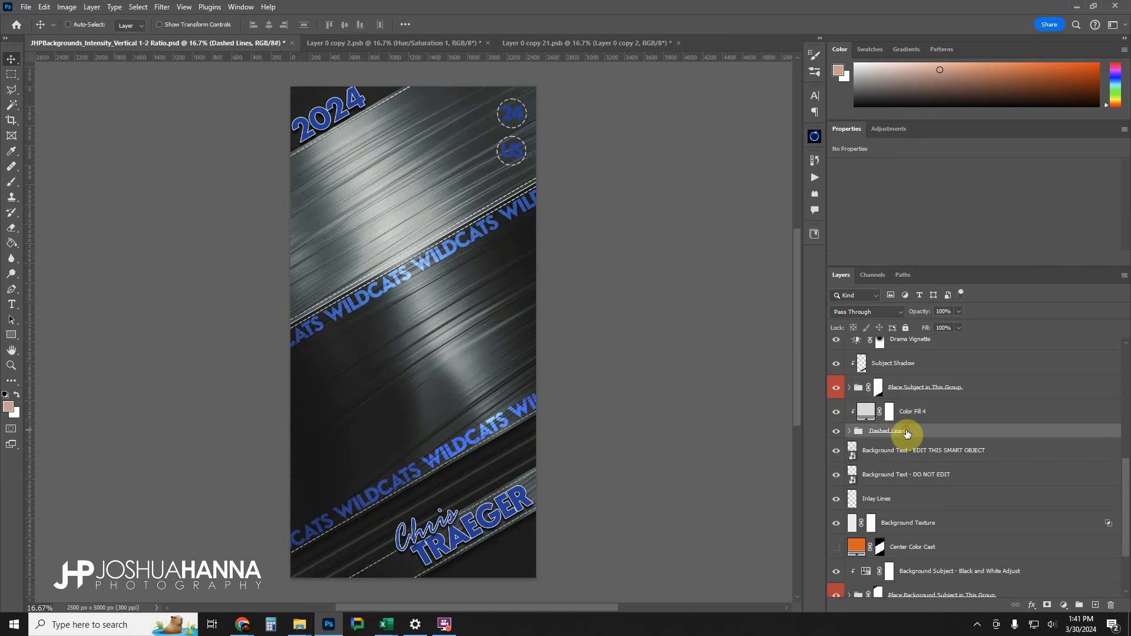
click(837, 432)
click(837, 435)
click(837, 434)
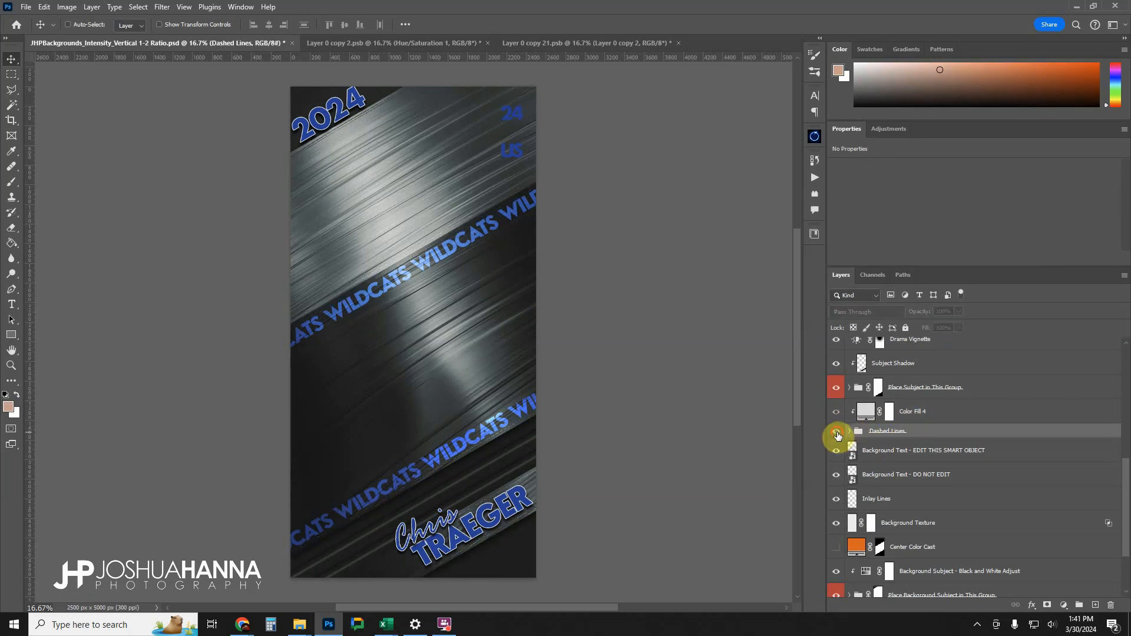
click(837, 434)
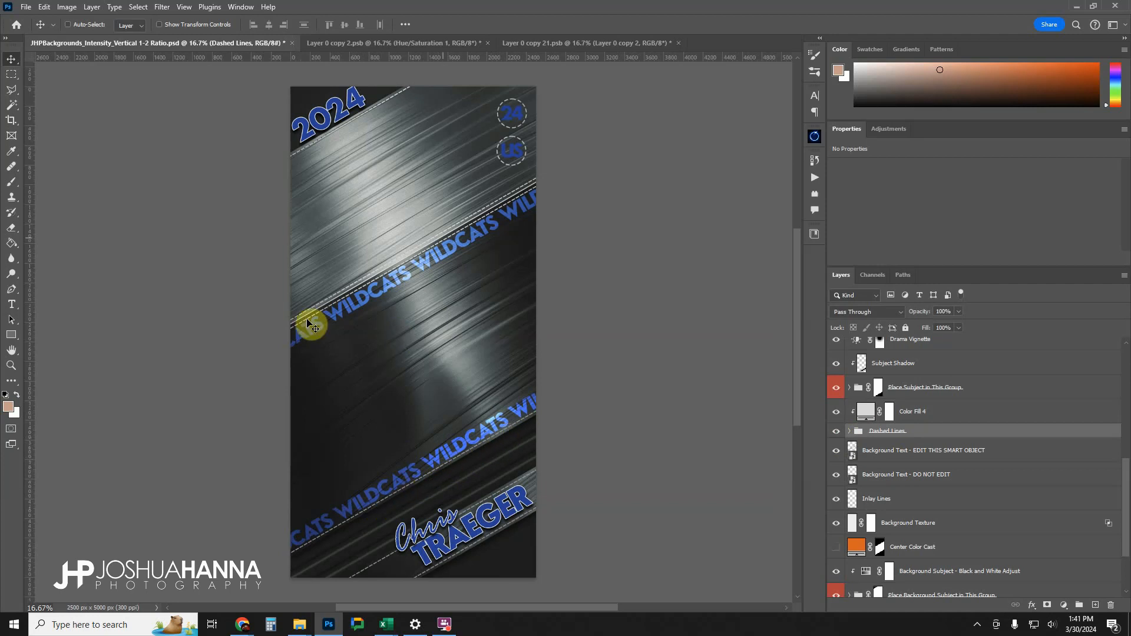
Expand the Dashed Lines group, select its Top Circle layer to inspect the individual circle and line layers, and collapse the group.
click(849, 432)
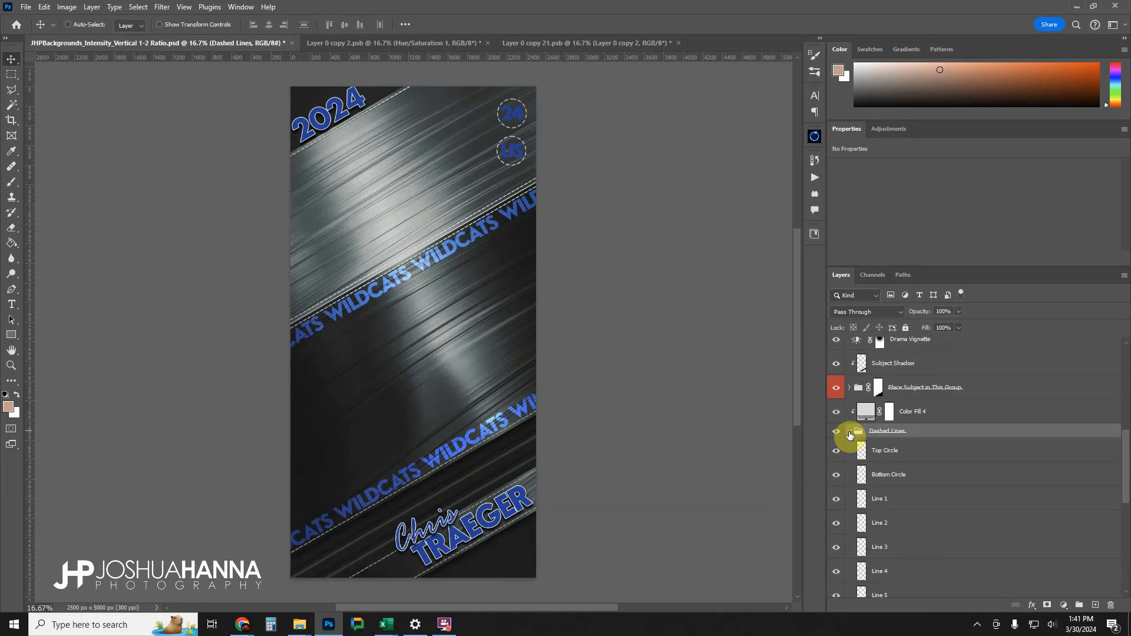
click(899, 448)
drag(835, 455, 848, 434)
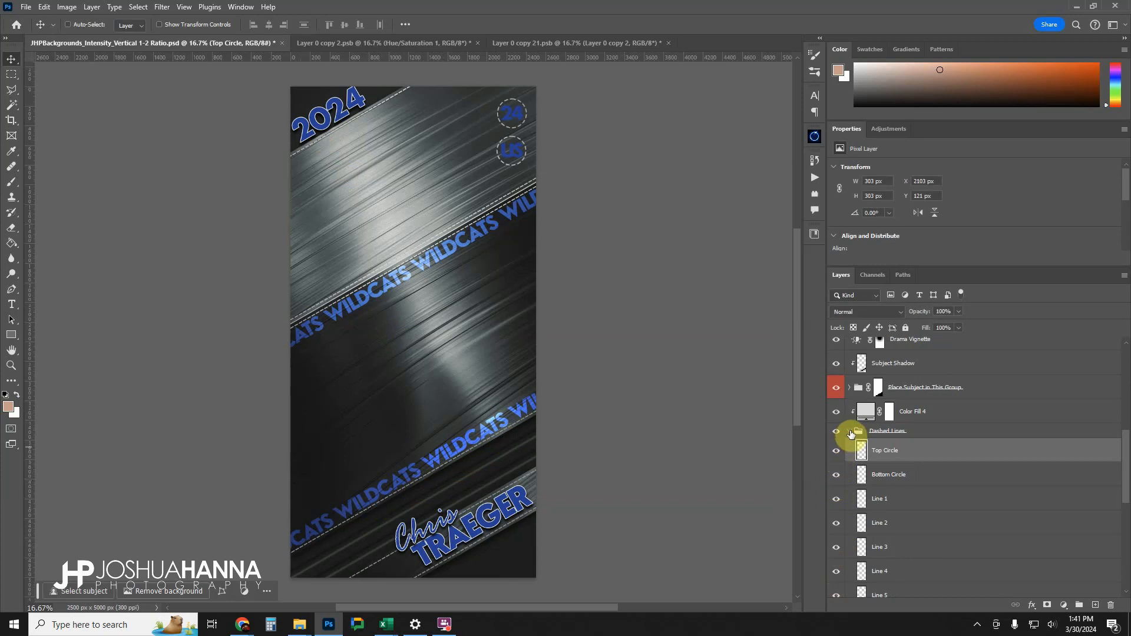
click(849, 432)
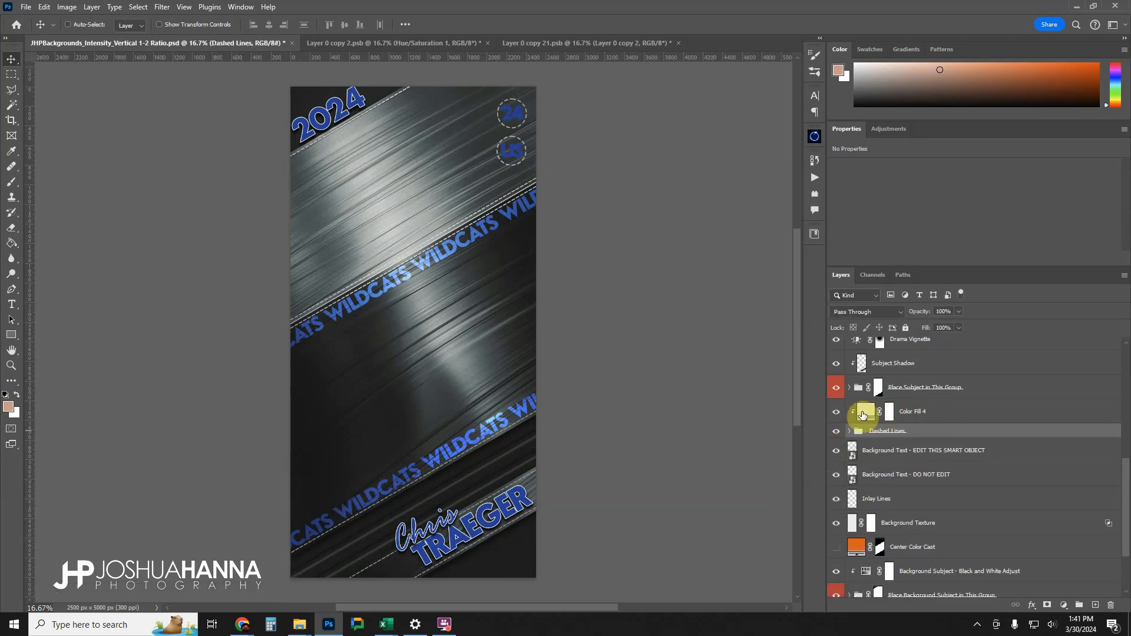
Preview the dashed lines in red ff2020 through the Color Fill 4 layer and discard the color change.
double_click(870, 415)
drag(861, 219, 885, 127)
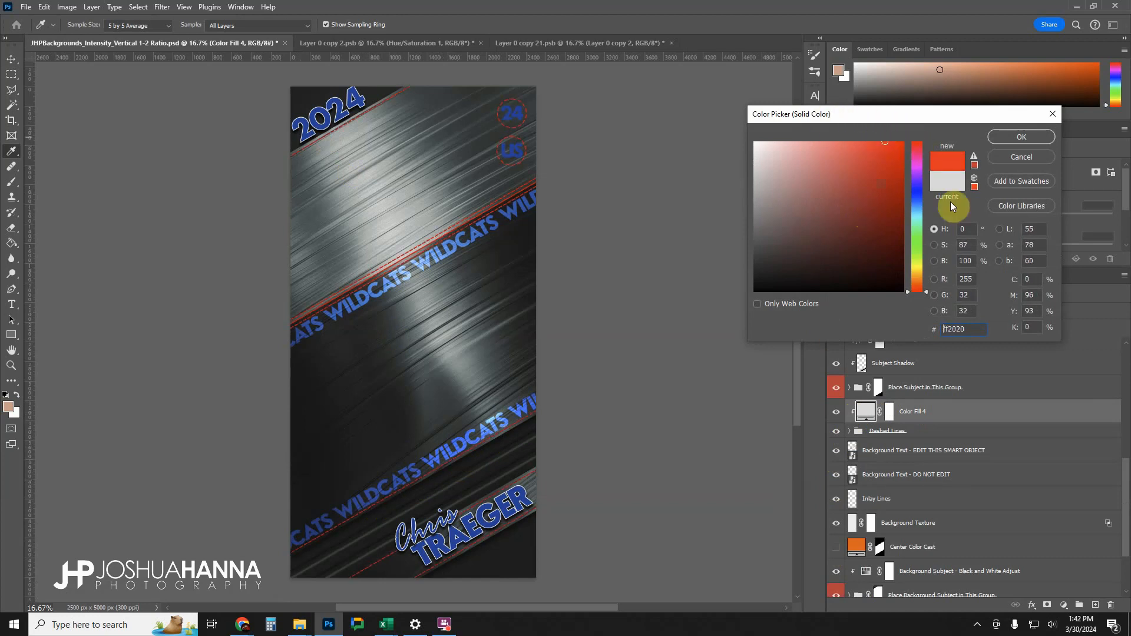
click(1022, 156)
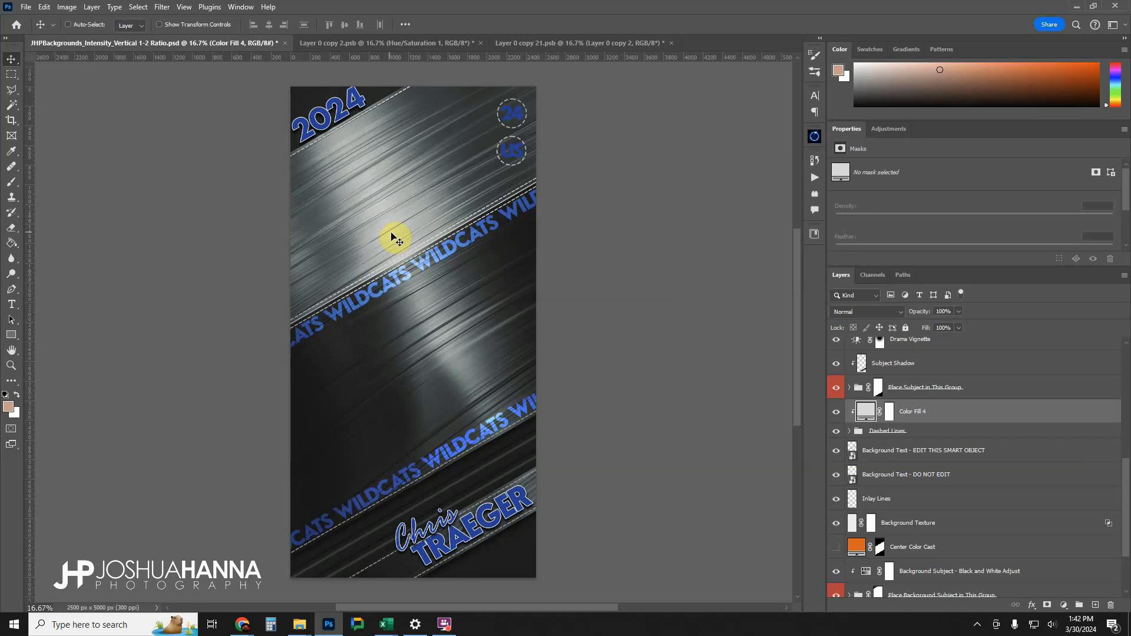
Move Color Fill 4 into the Dashed Lines group clipped to Top Circle, and add clipped copies above Bottom Circle and Line 1.
click(849, 430)
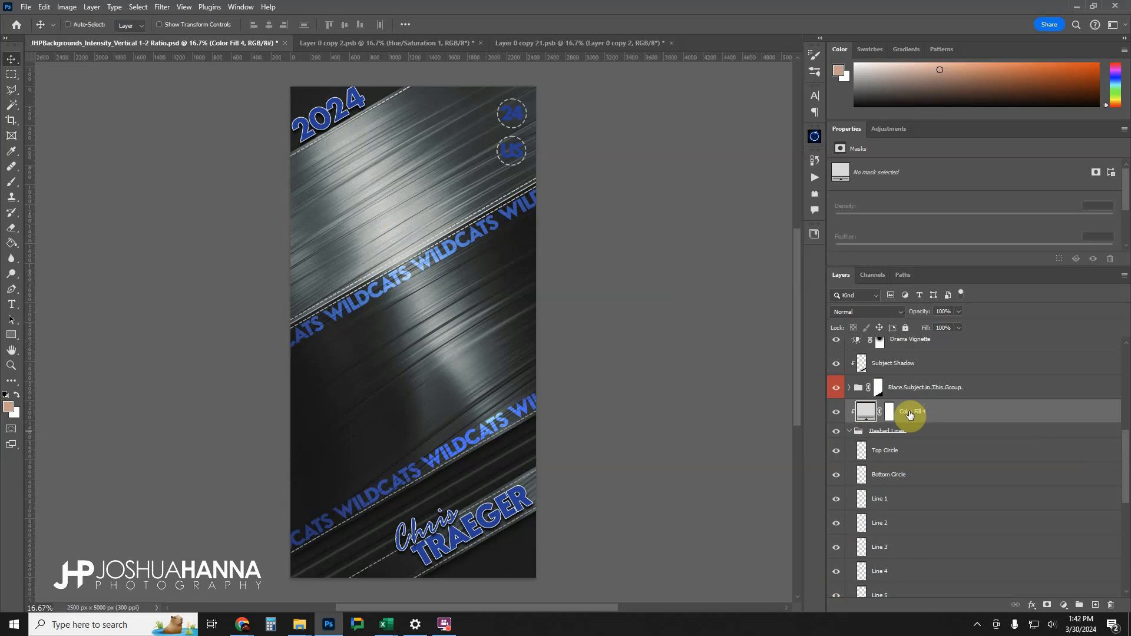
drag(910, 414, 924, 440)
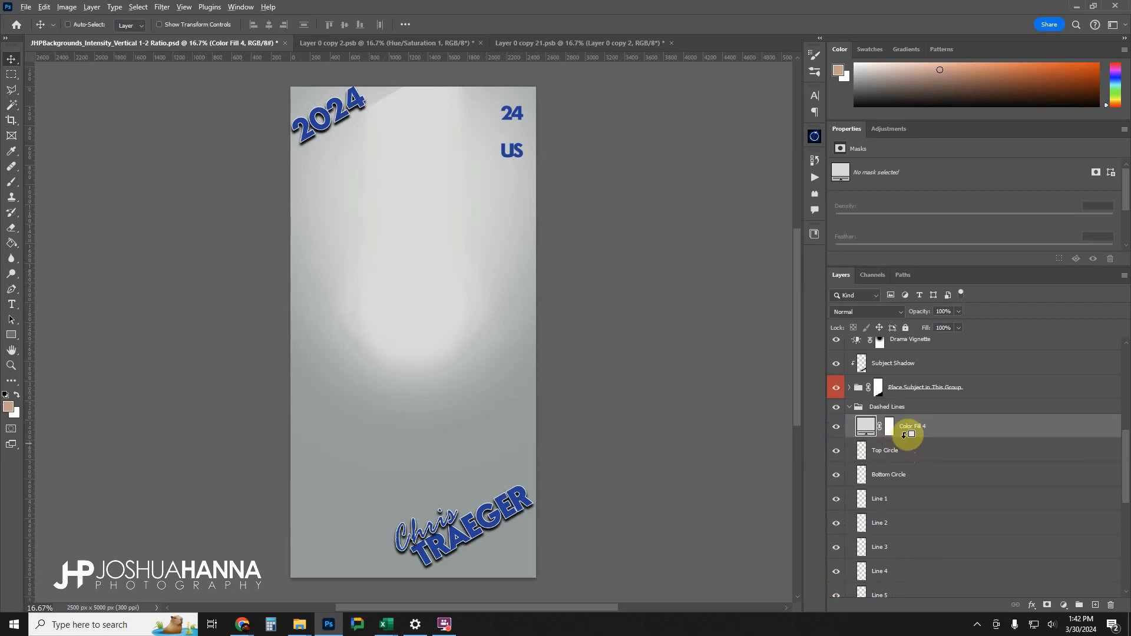
alt+click(907, 434)
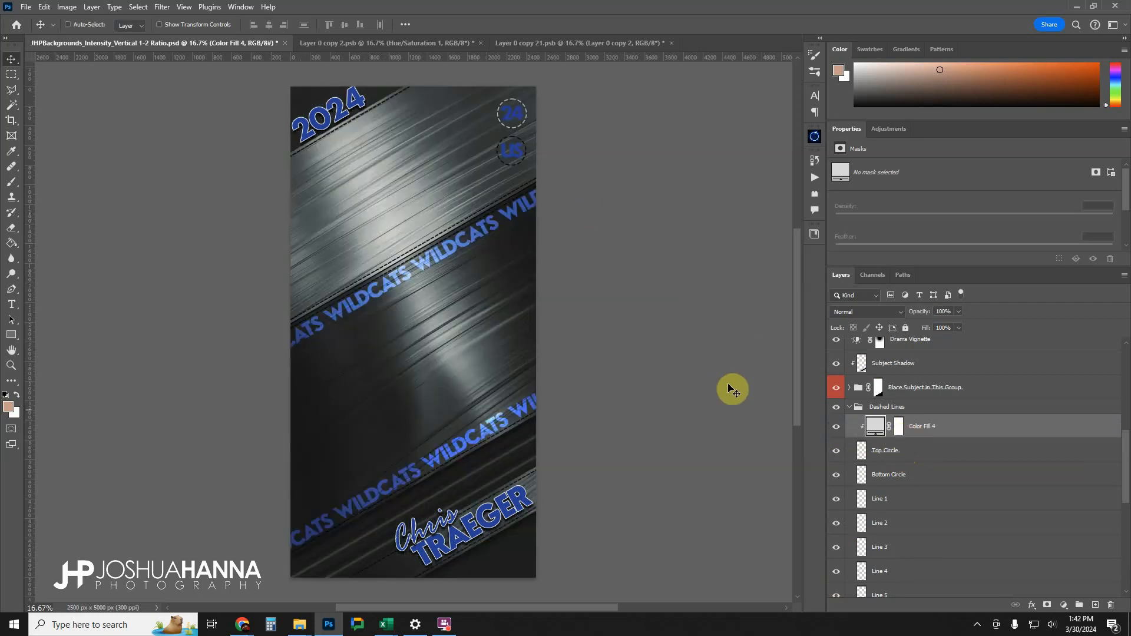
drag(934, 434, 908, 513)
alt+click(862, 518)
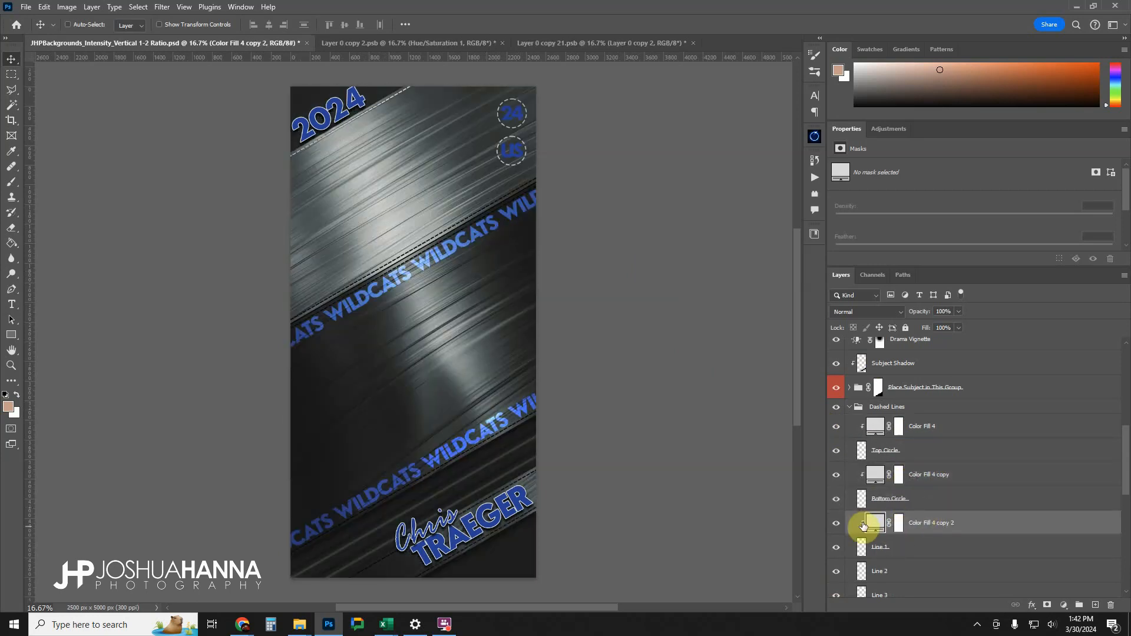
Set the color fill clipped to the Line 1 layer to red f40909.
double_click(877, 521)
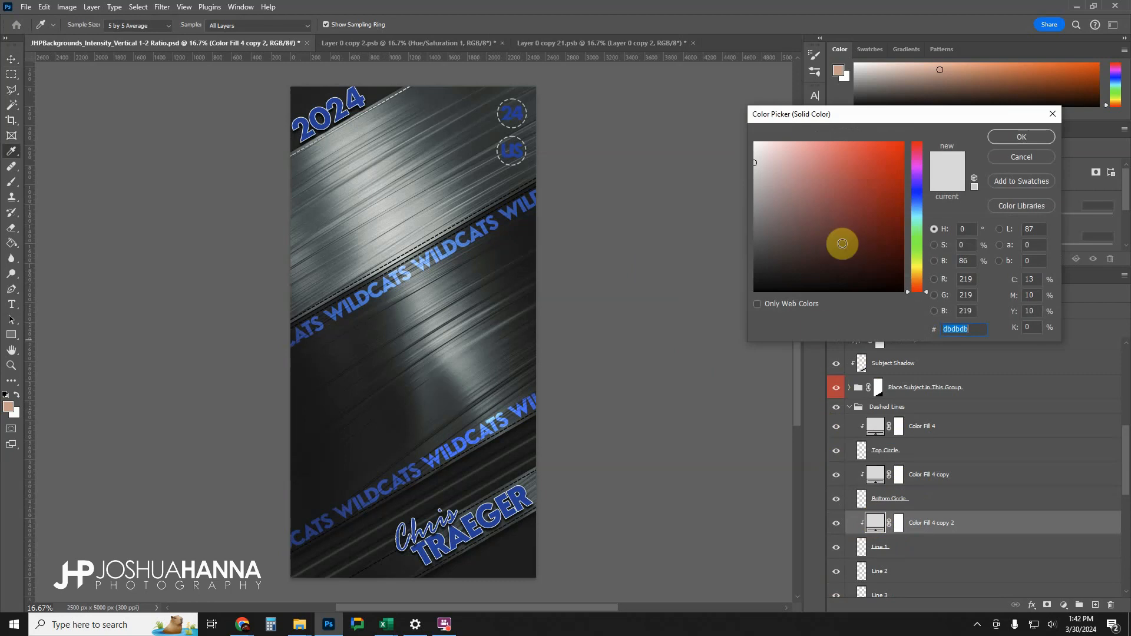
click(868, 183)
drag(868, 183, 889, 157)
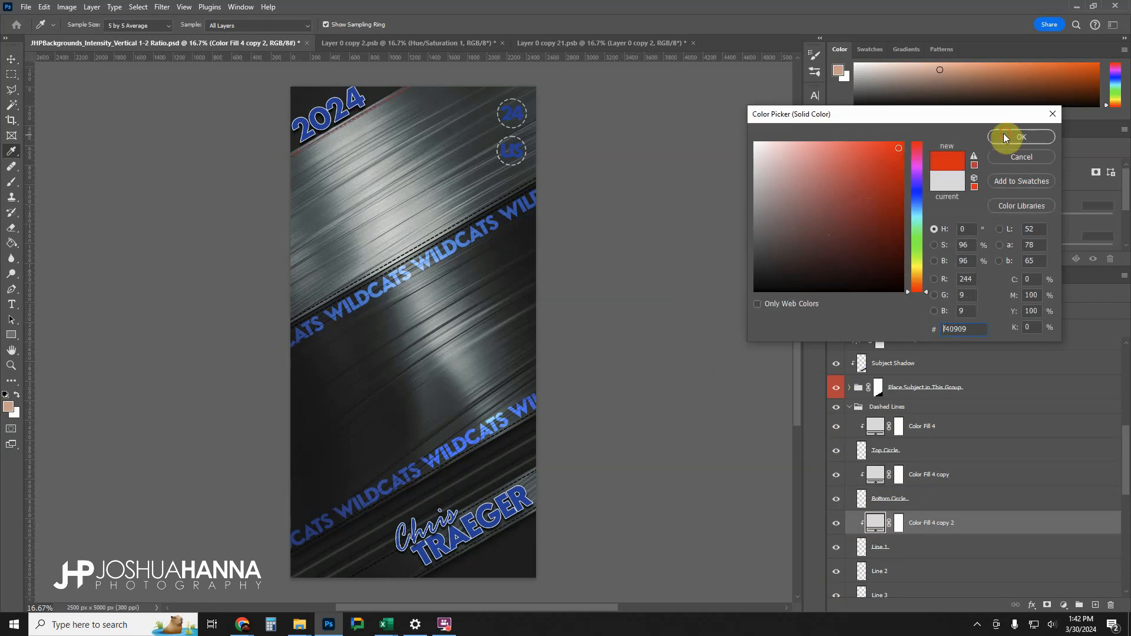
click(1005, 137)
Set the color fill clipped to the Bottom Circle layer to blue 287eff.
double_click(874, 474)
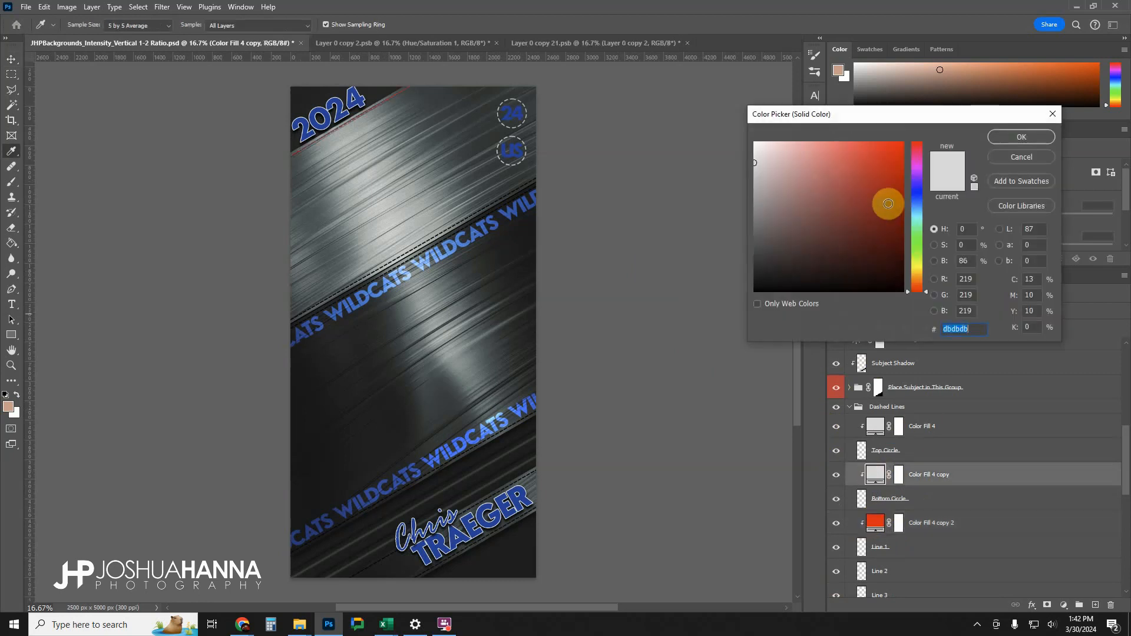
drag(916, 186, 915, 201)
drag(871, 172, 881, 139)
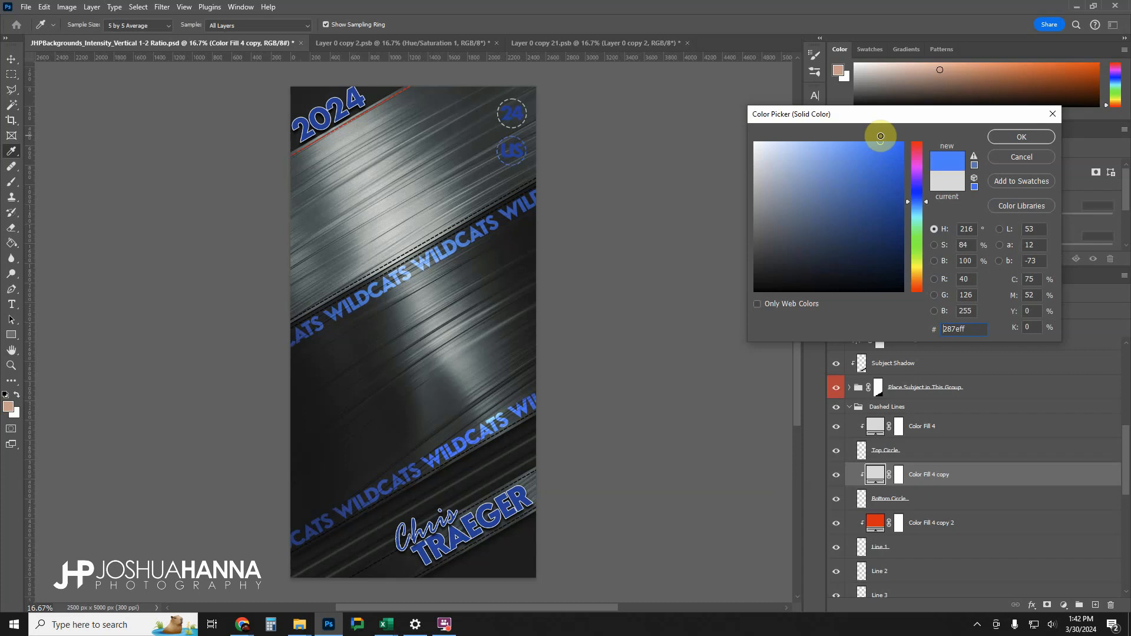
click(1008, 137)
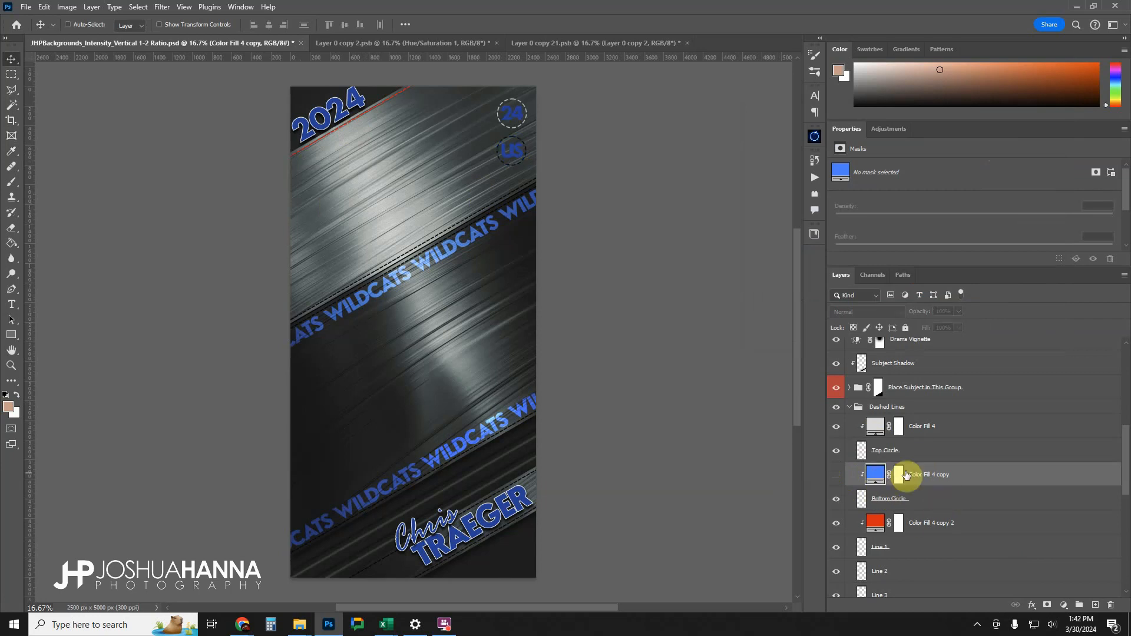
Undo the individual color fill edits back to the single Color Fill 4 clipped to the Dashed Lines group, and collapse the group.
key(ctrl+z)
key(ctrl+z)
key(ctrl+z)
key(ctrl+z)
key(ctrl+z)
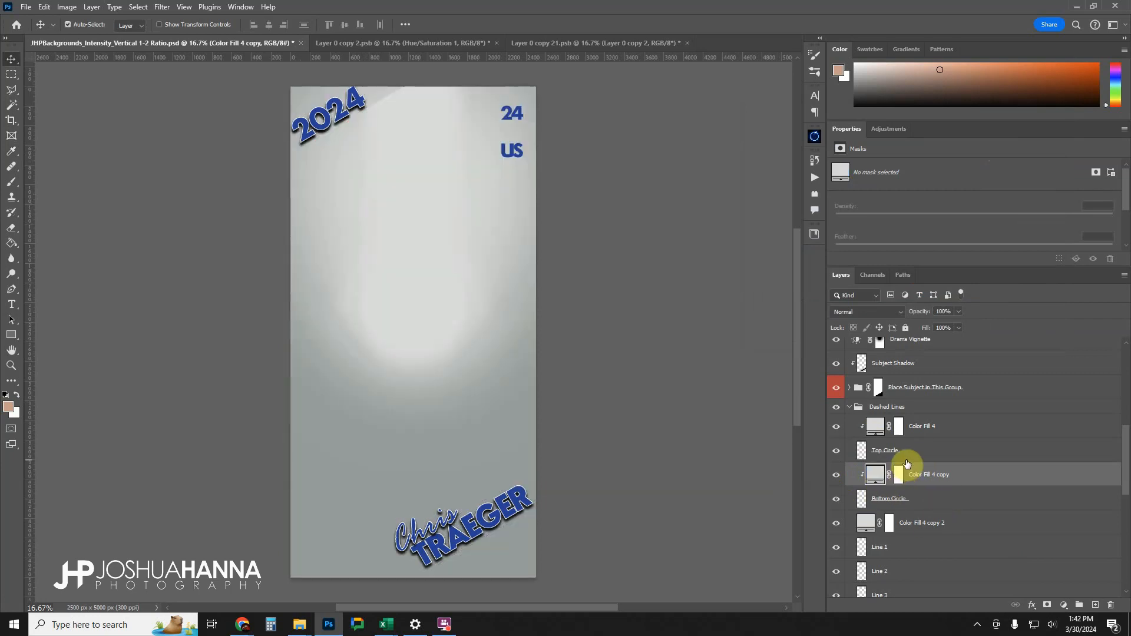
key(ctrl+z)
key(ctrl+z)
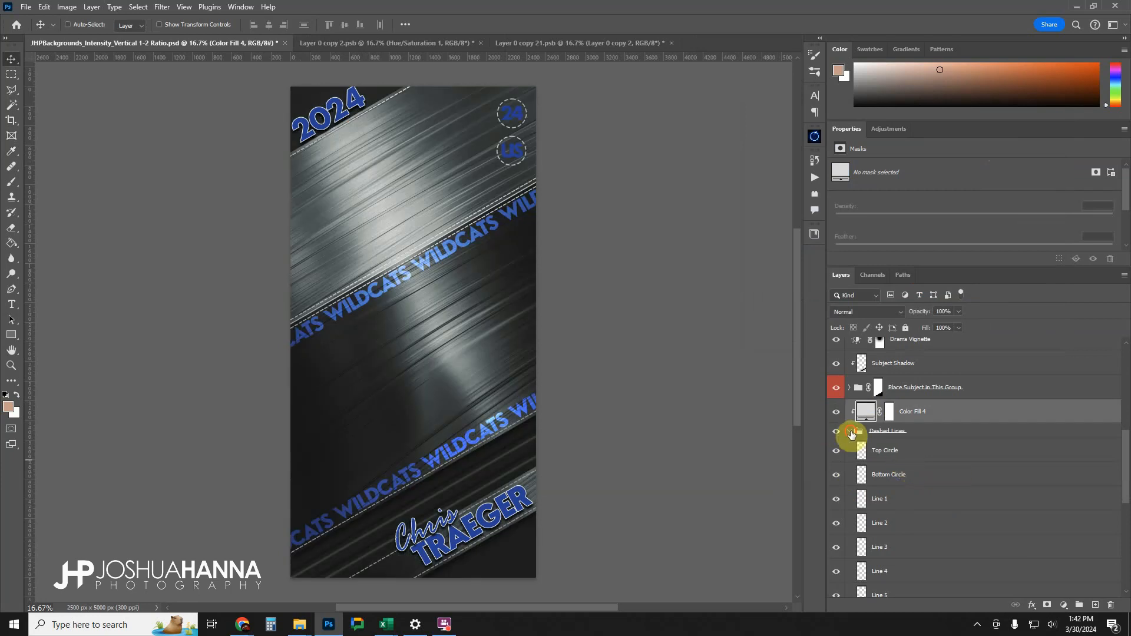
click(849, 432)
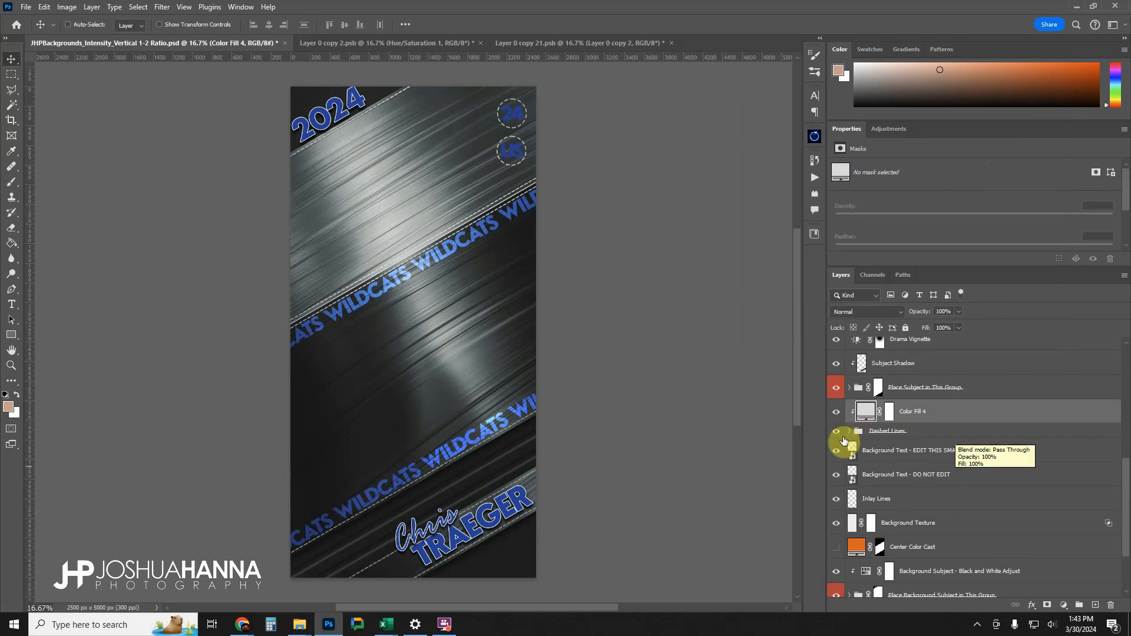
Open the contents of the Background Text - EDIT THIS SMART OBJECT layer.
scroll(866, 454, down, 1)
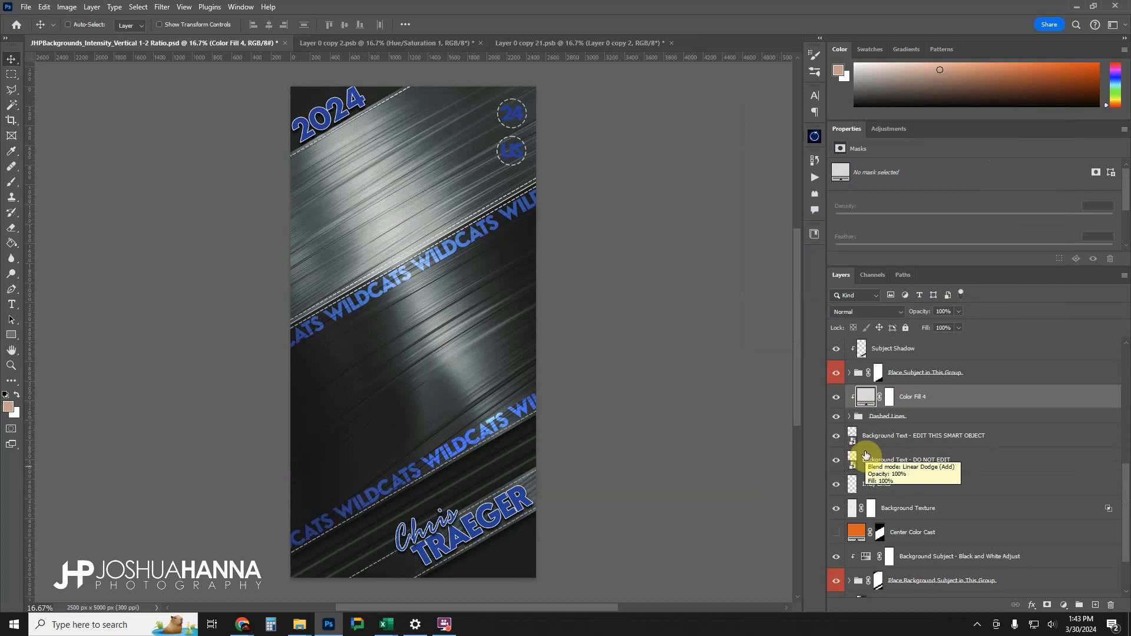
click(868, 417)
click(892, 439)
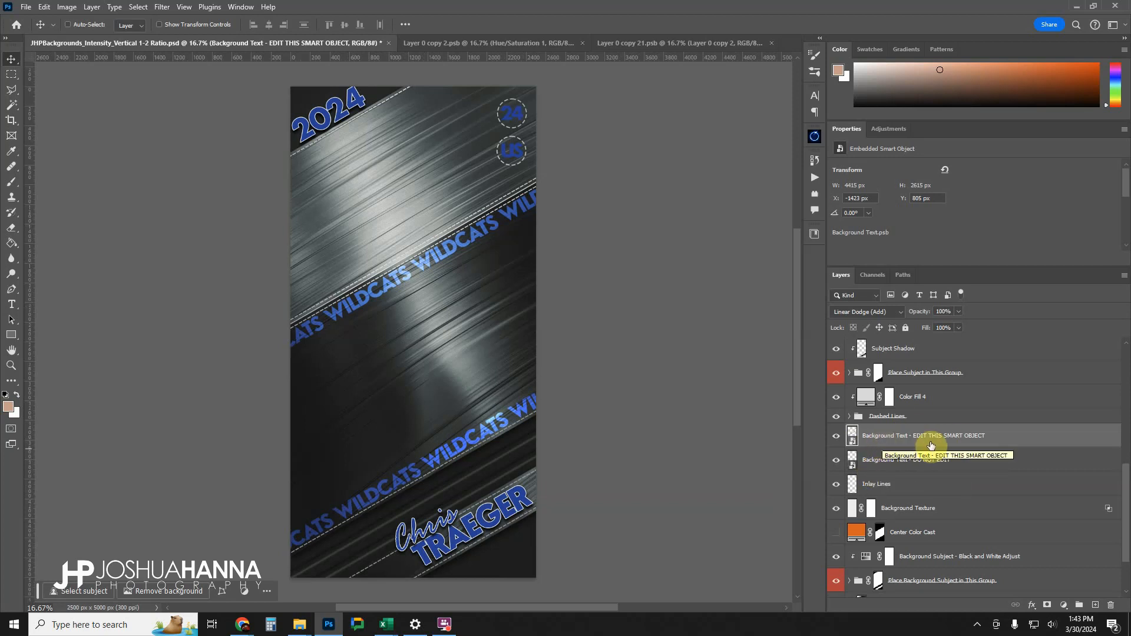
double_click(853, 439)
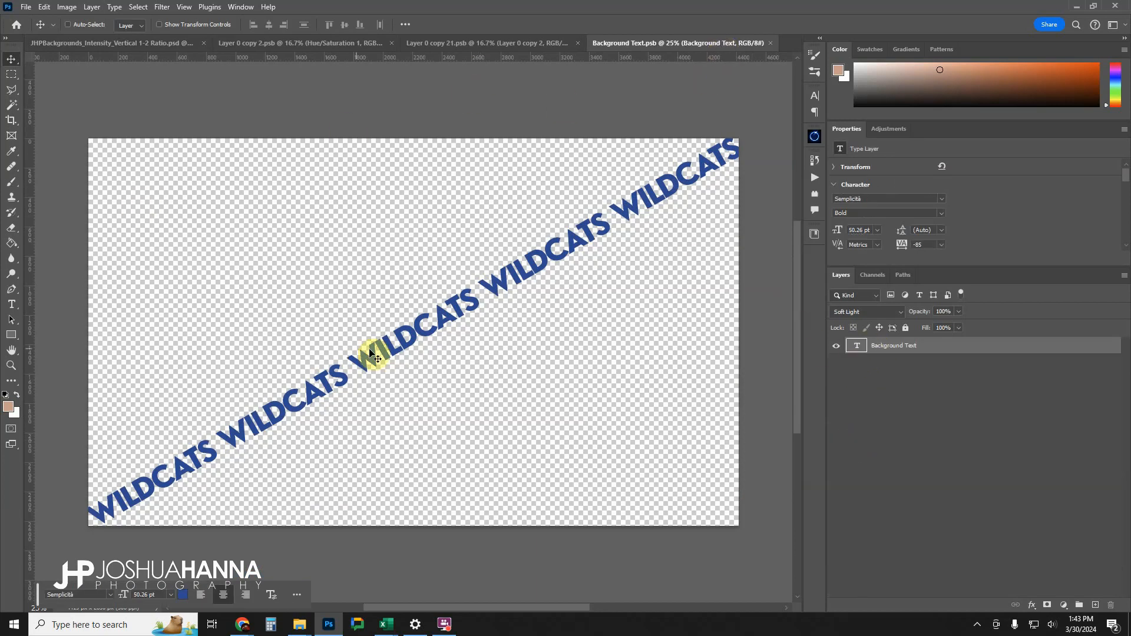
Replace the diagonal background text with DRAGONS repeated five times, and save and close the smart object.
double_click(858, 347)
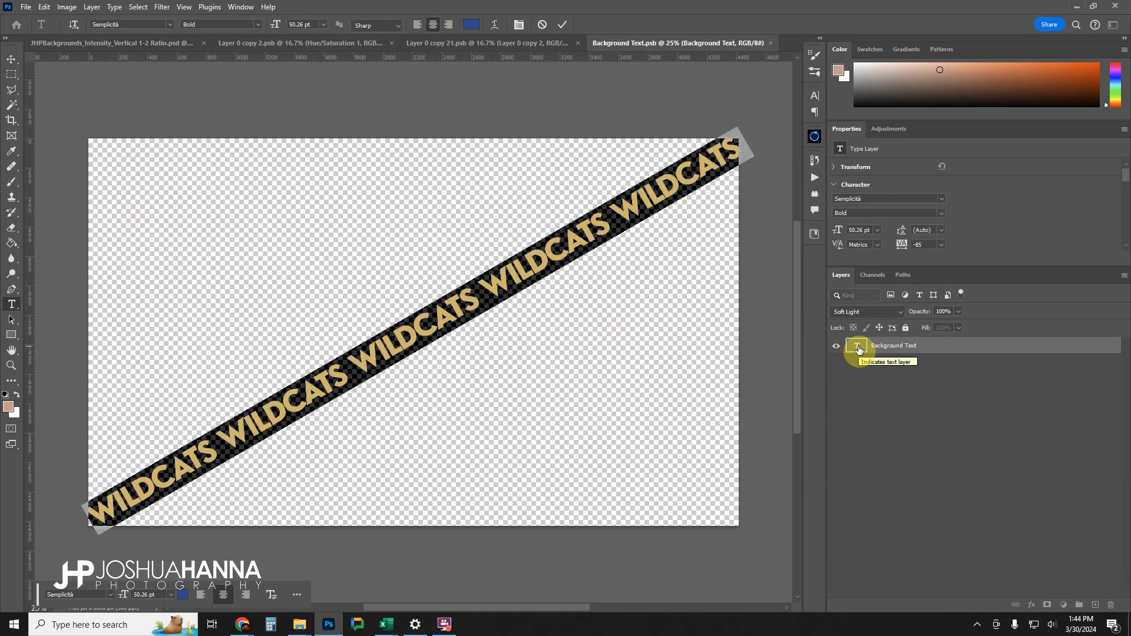
text(DRAGONS)
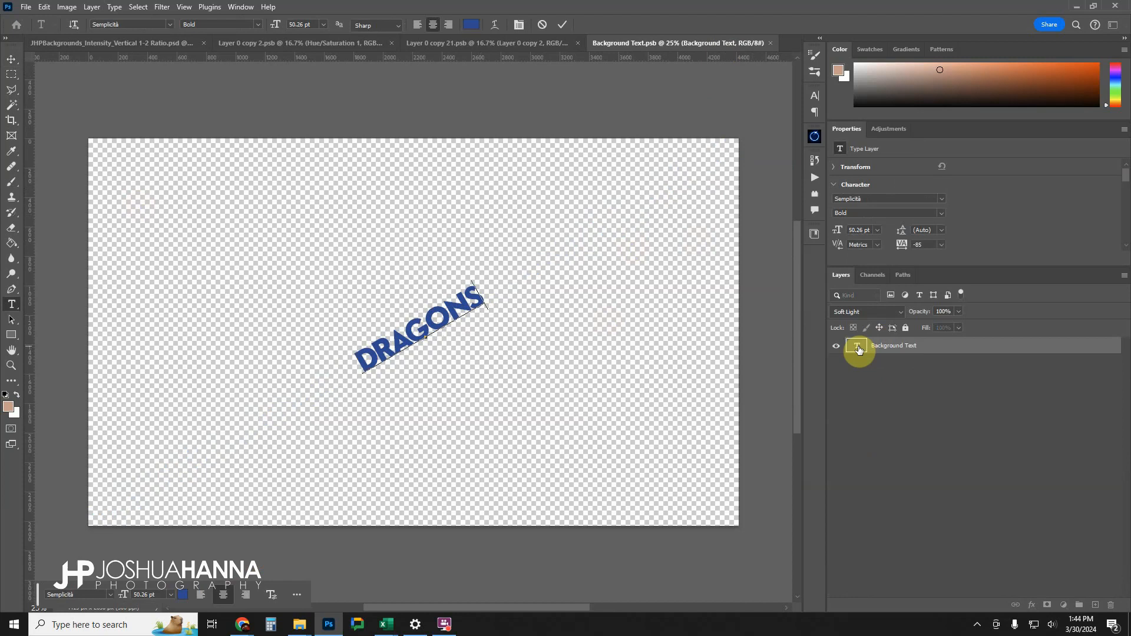
double_click(859, 350)
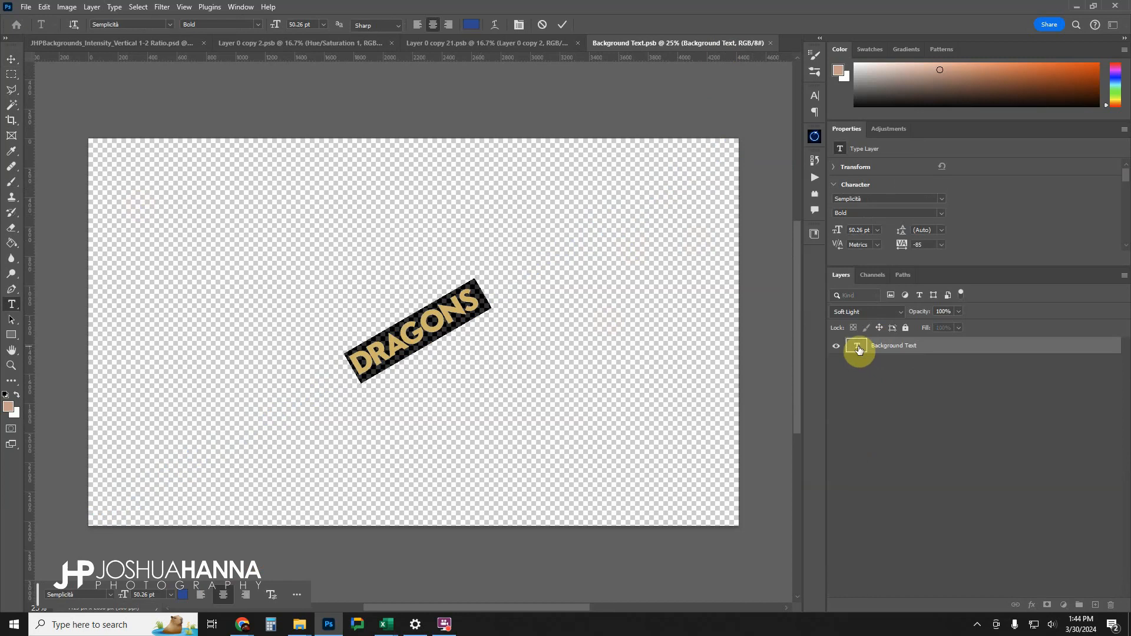
key(Right)
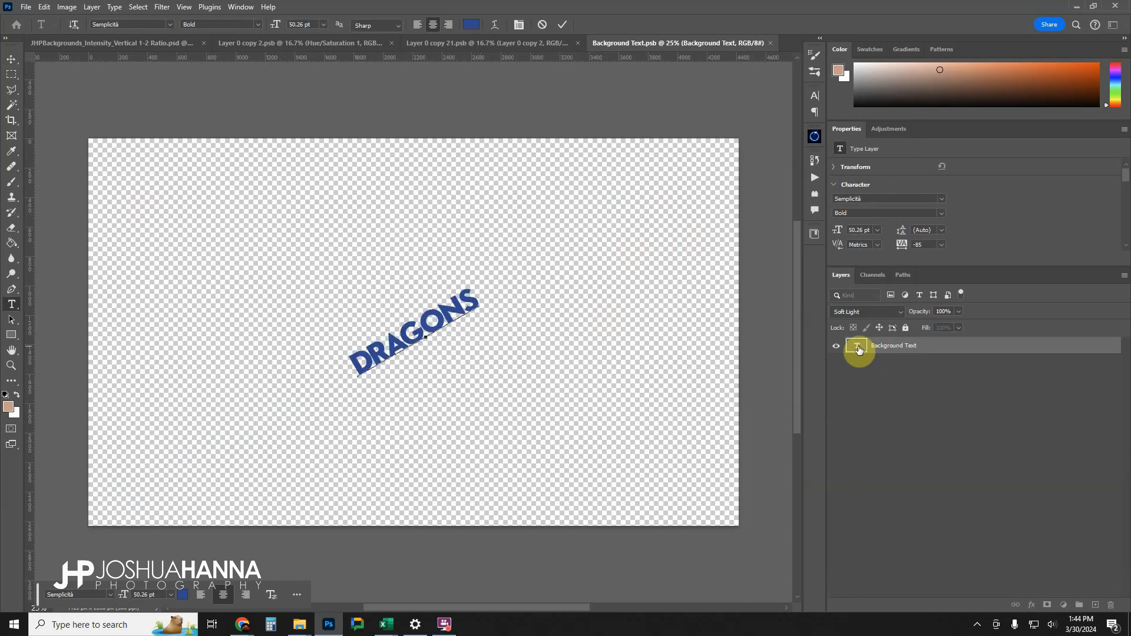
click(859, 350)
key(ctrl+v)
key(ctrl+v)
key(ctrl+v)
key(ctrl+v)
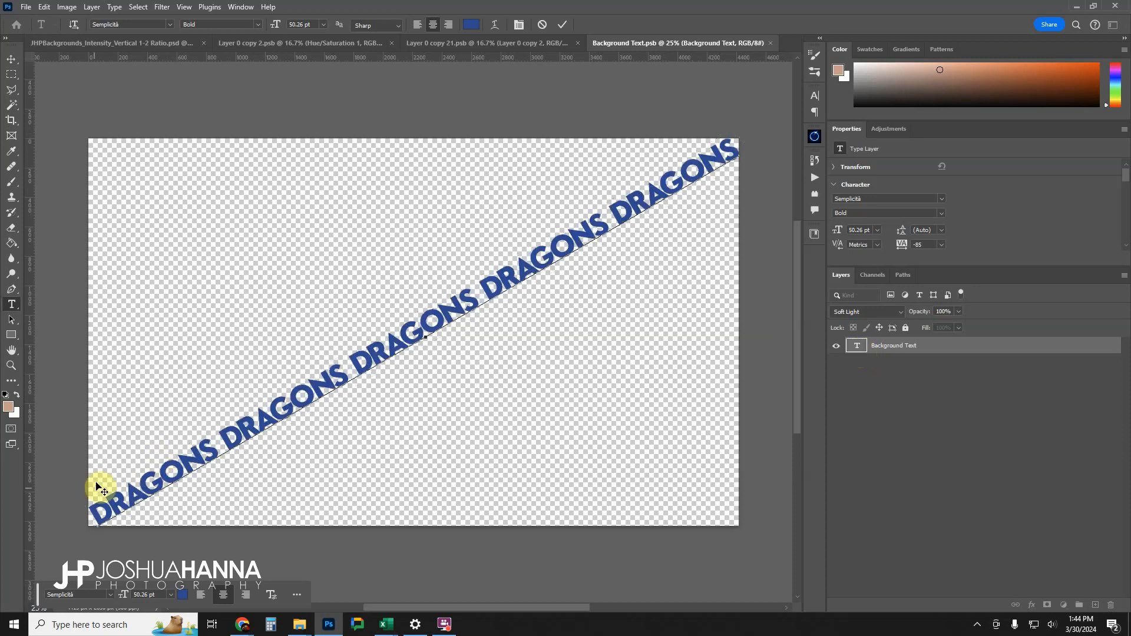
click(564, 24)
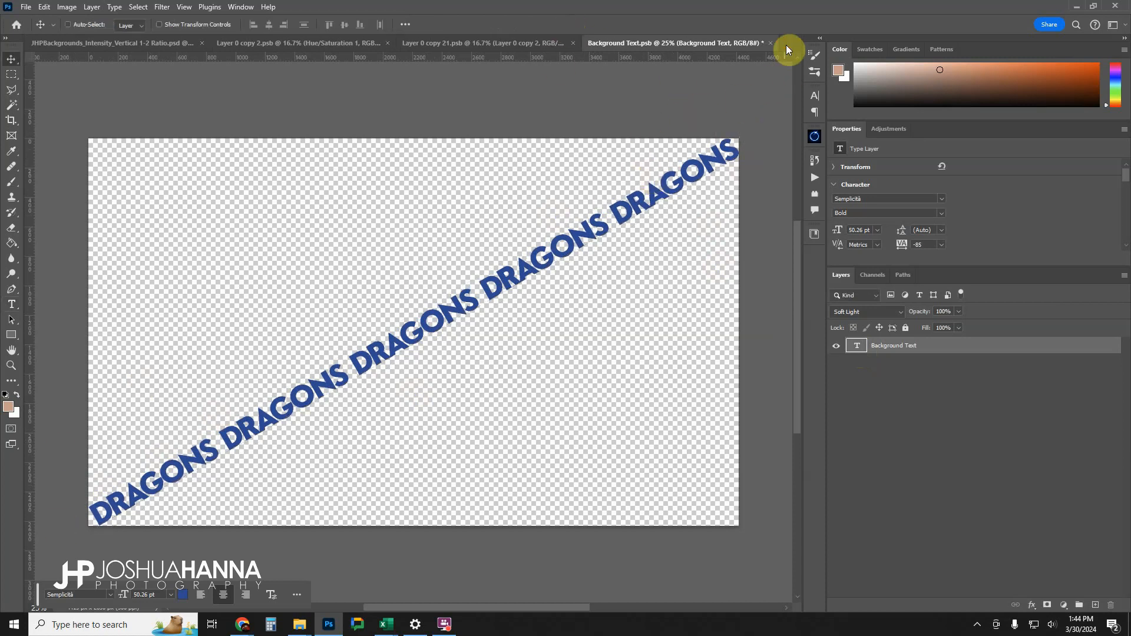
click(769, 43)
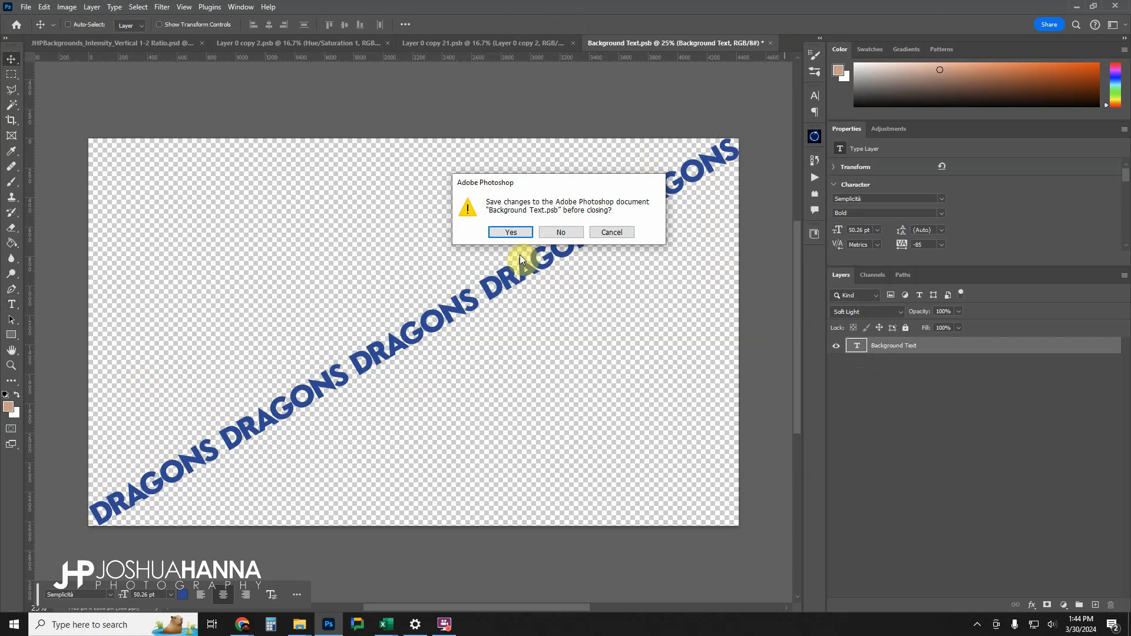
click(515, 232)
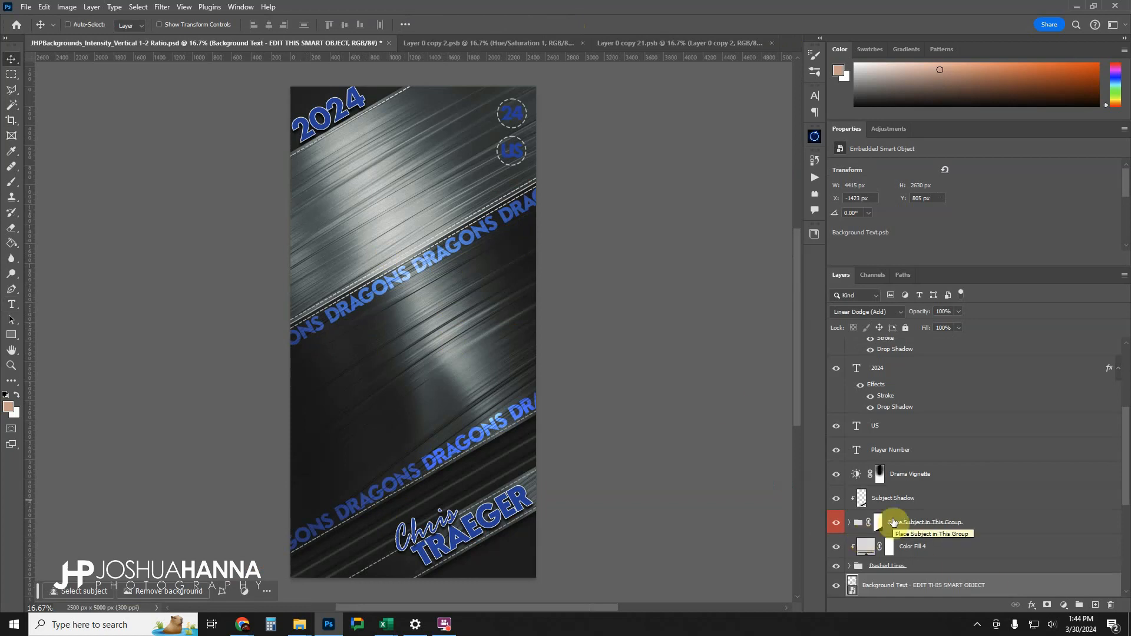
Select the Inlay Lines layer below the background text layers to inspect it.
scroll(898, 507, down, 1)
scroll(927, 491, down, 3)
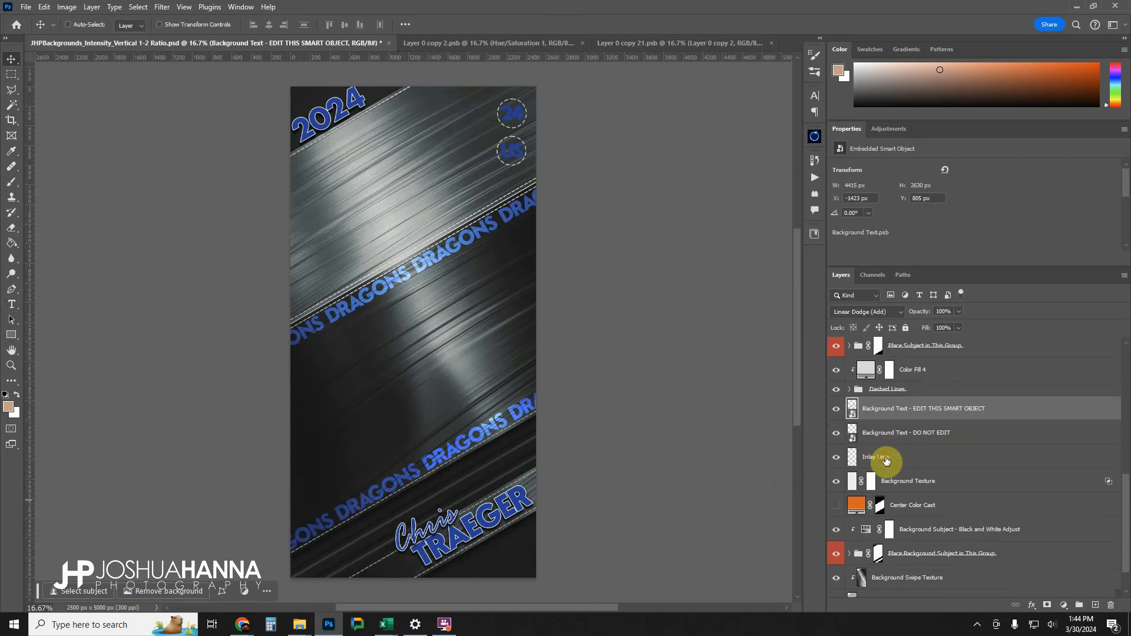
click(852, 459)
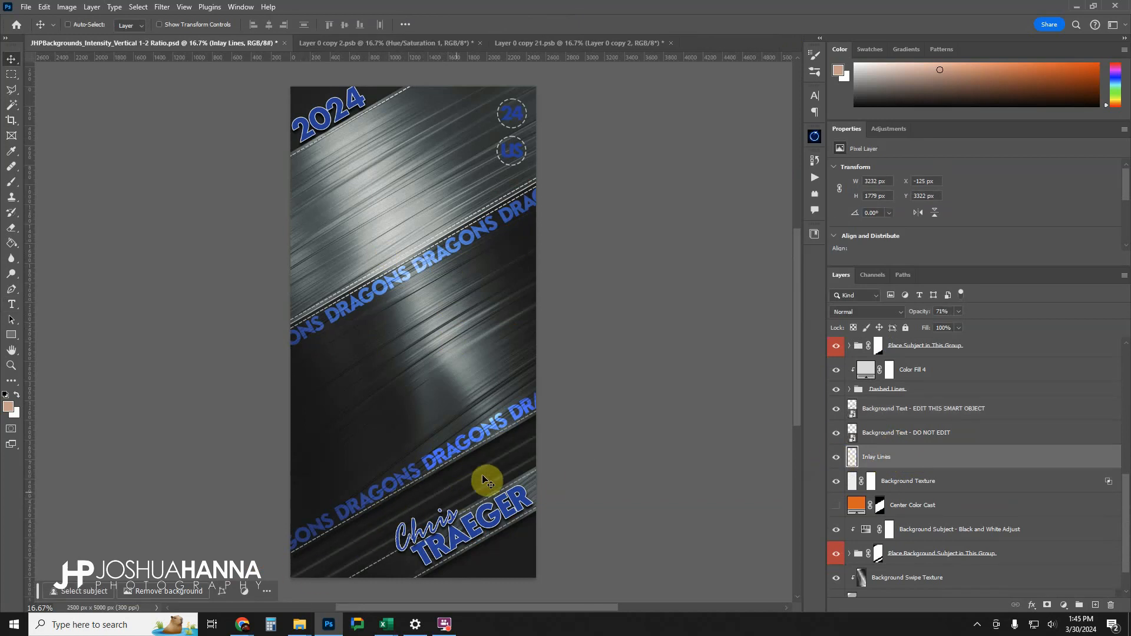
Toggle the visibility of the Background Texture layer to compare the artwork, leave it visible, and select the layer.
click(836, 481)
click(836, 482)
click(836, 482)
click(836, 482)
click(912, 486)
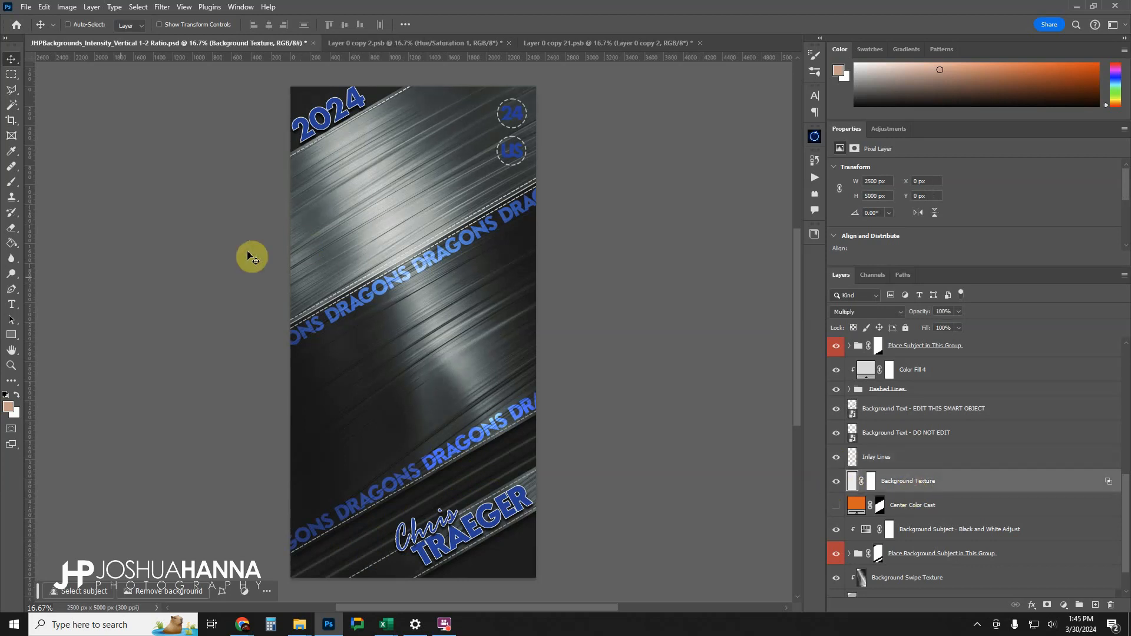
Compare the artwork up close with the Background Texture layer hidden and shown, leaving it visible, and fit the whole design on screen.
click(11, 365)
click(352, 222)
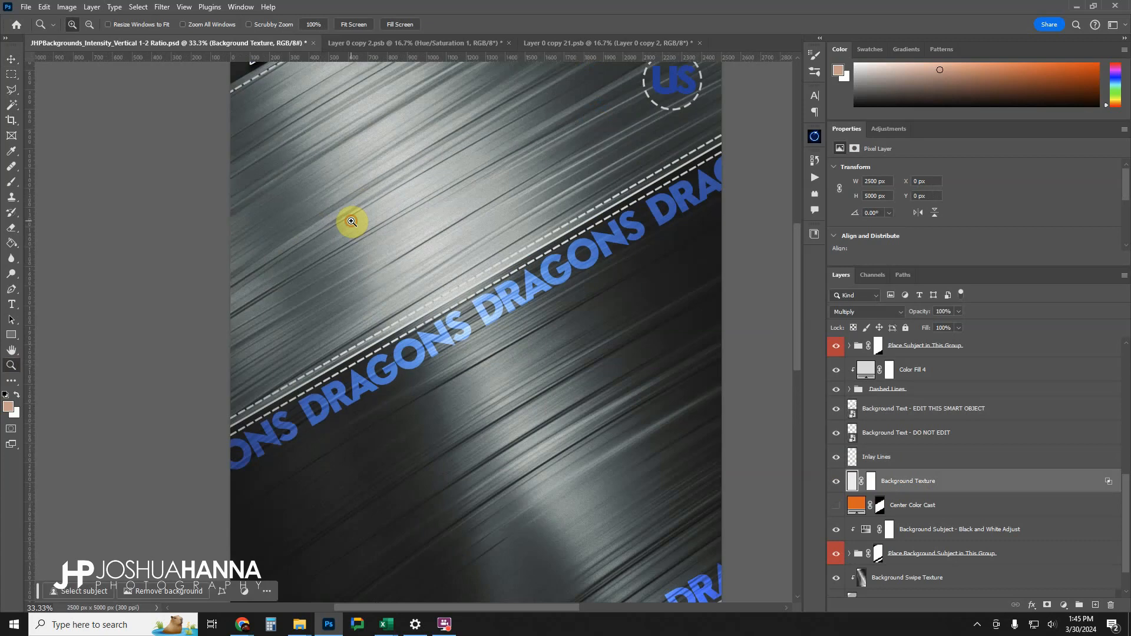
click(351, 221)
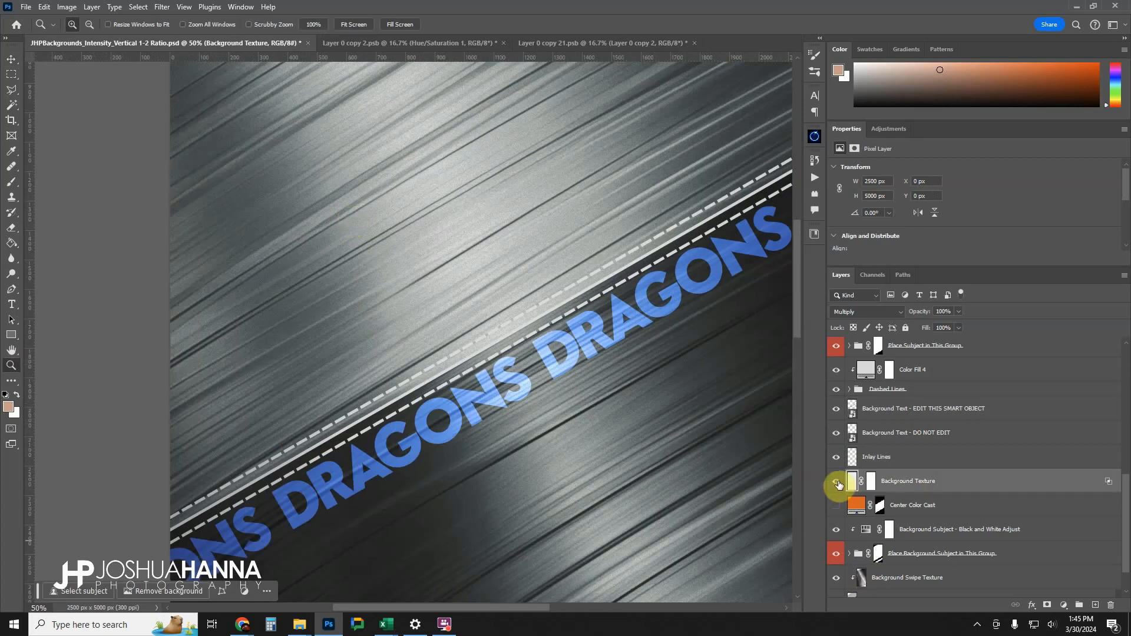
click(838, 482)
click(837, 483)
click(837, 483)
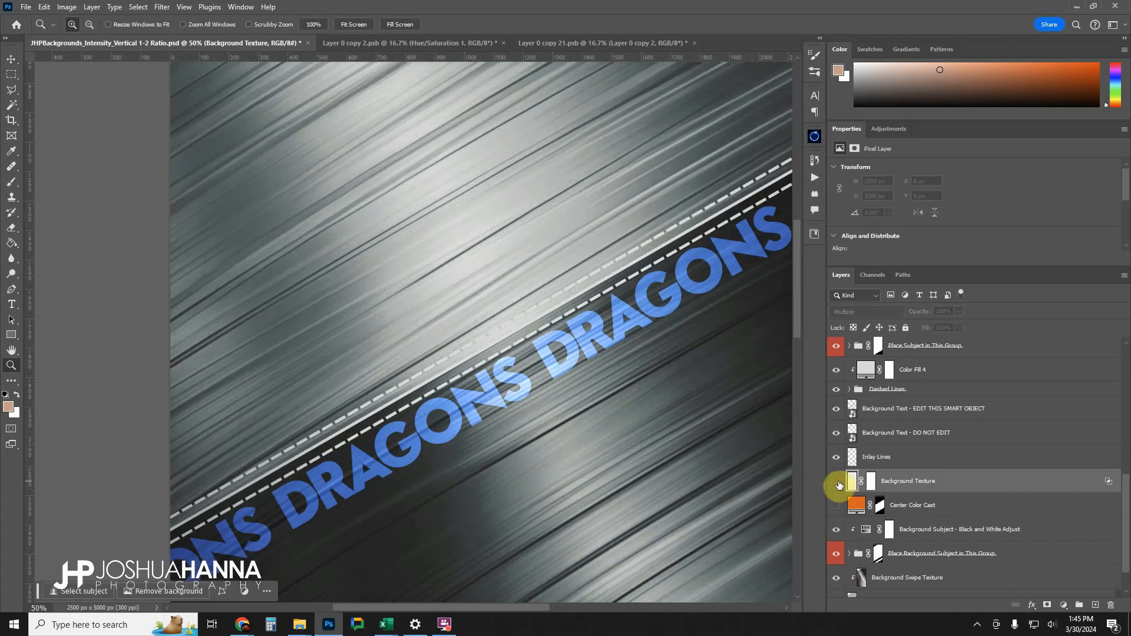
click(838, 482)
right_click(375, 286)
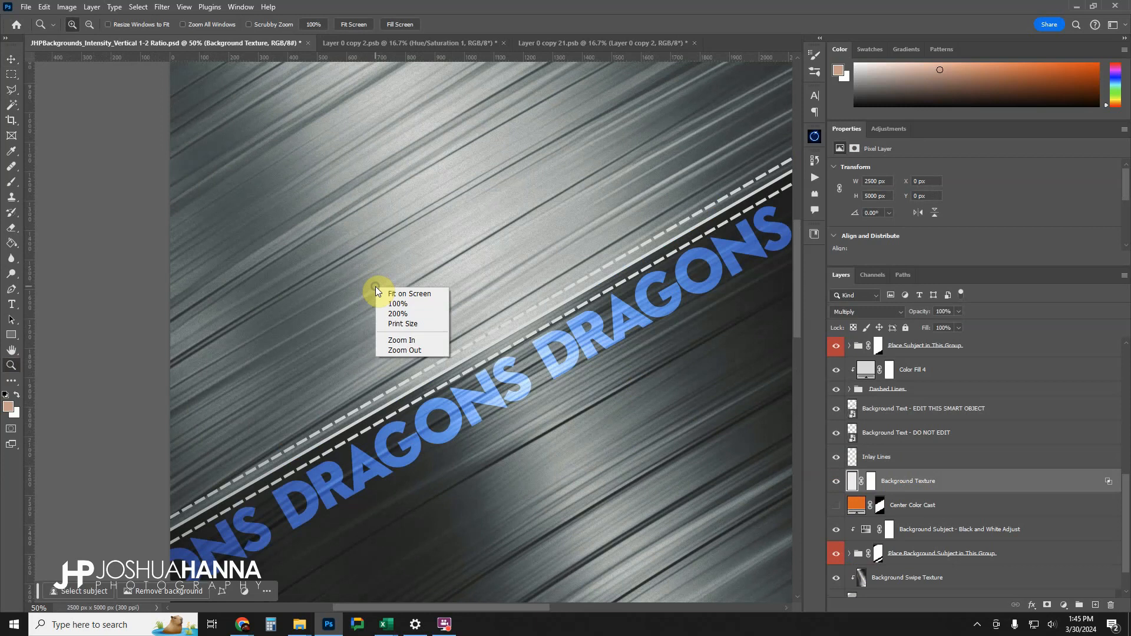
click(390, 292)
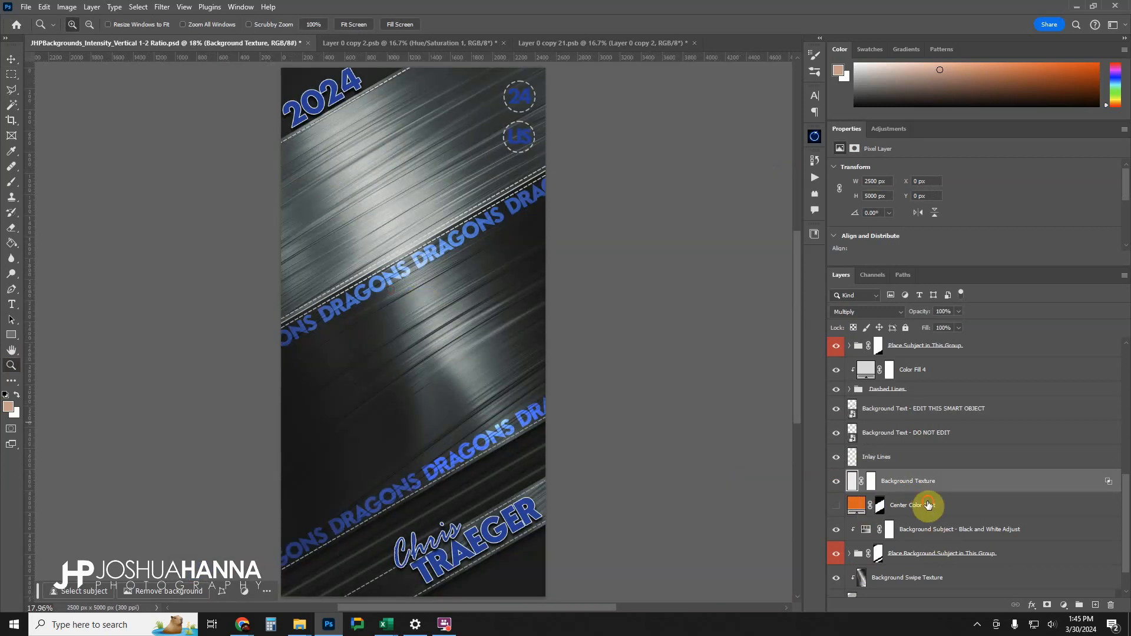
Turn on the Center Color Cast layer to recolor its fill to red d50e0e, and hide the layer again.
click(928, 505)
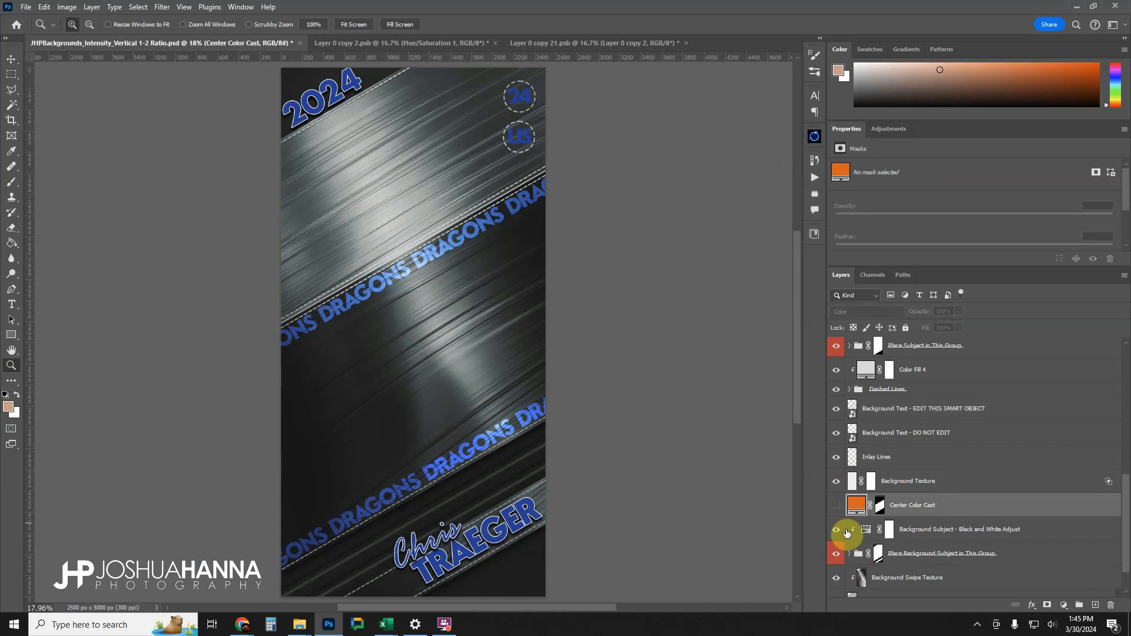
click(836, 506)
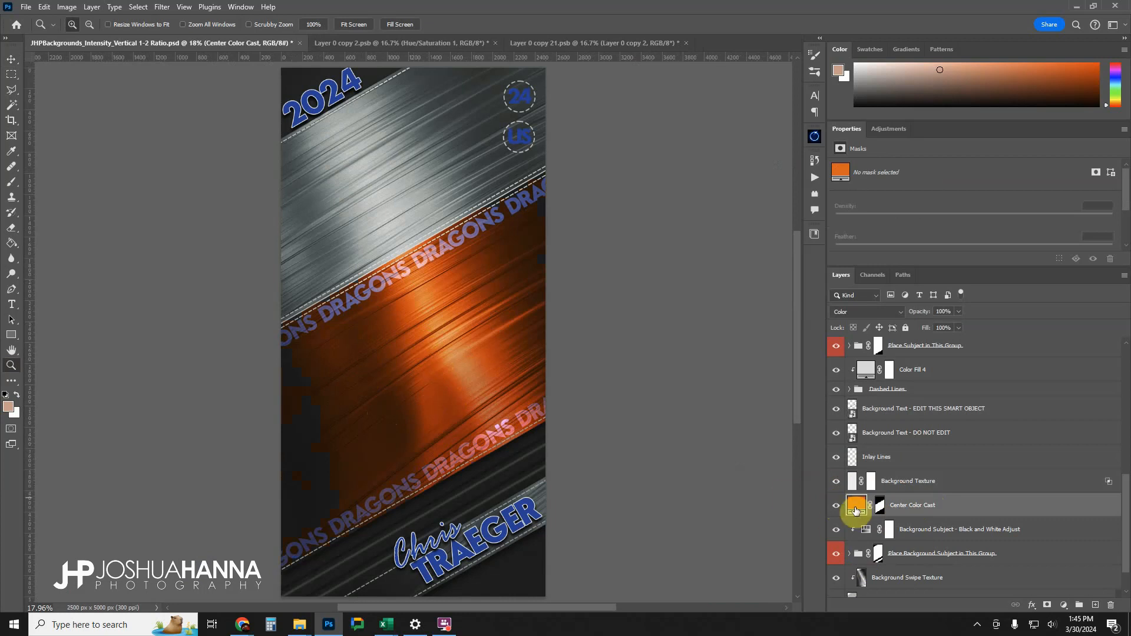
double_click(858, 507)
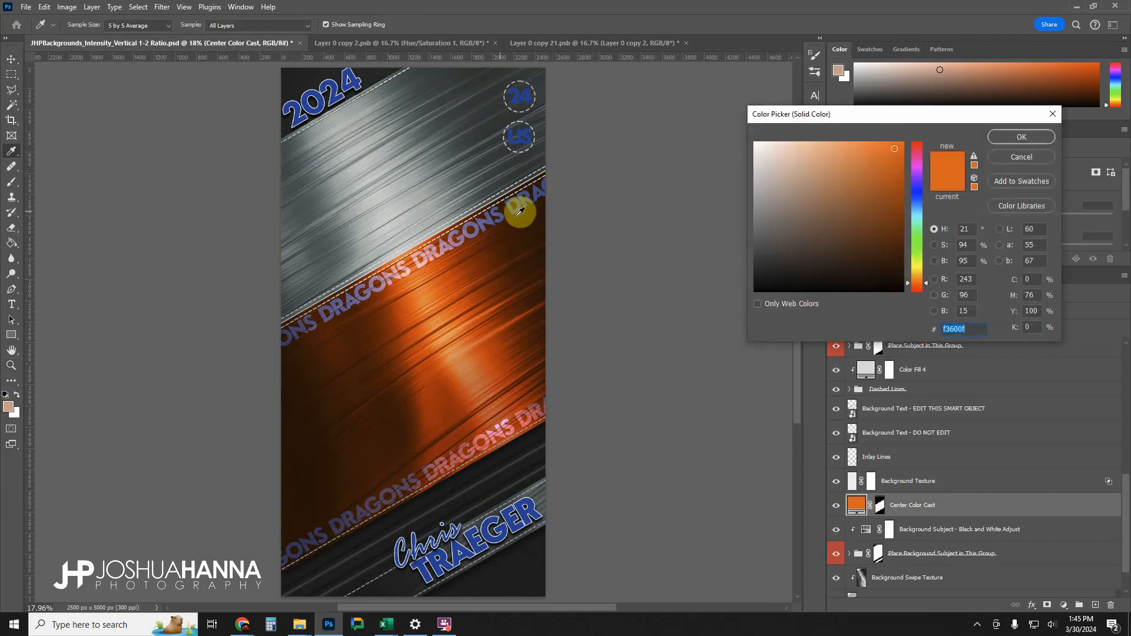
click(318, 88)
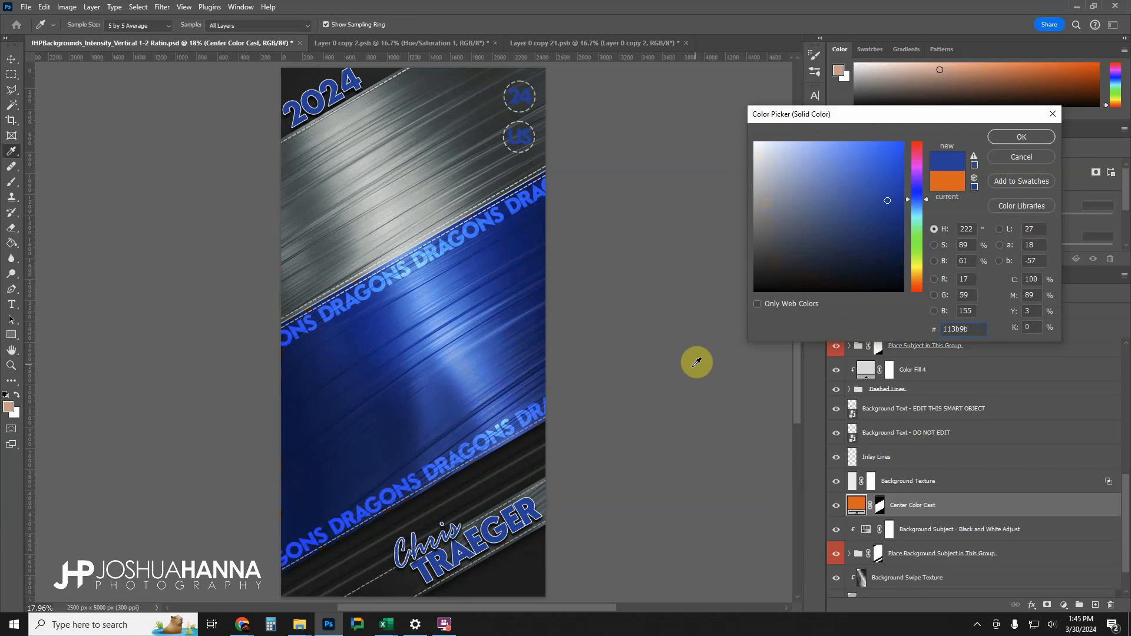
drag(917, 228, 916, 140)
click(893, 167)
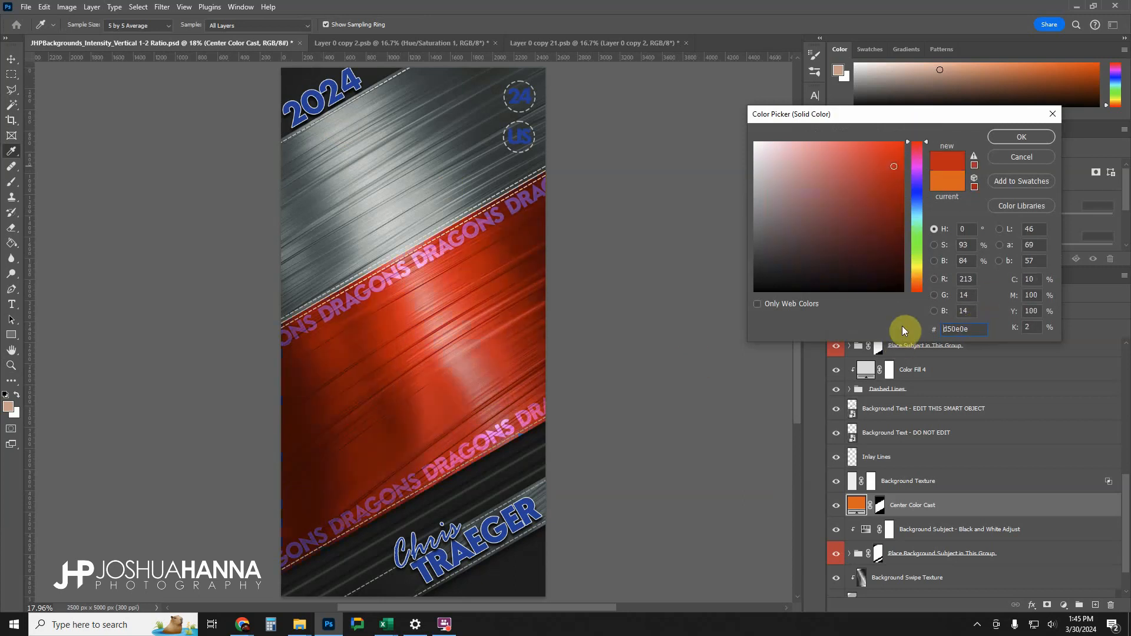
click(1020, 136)
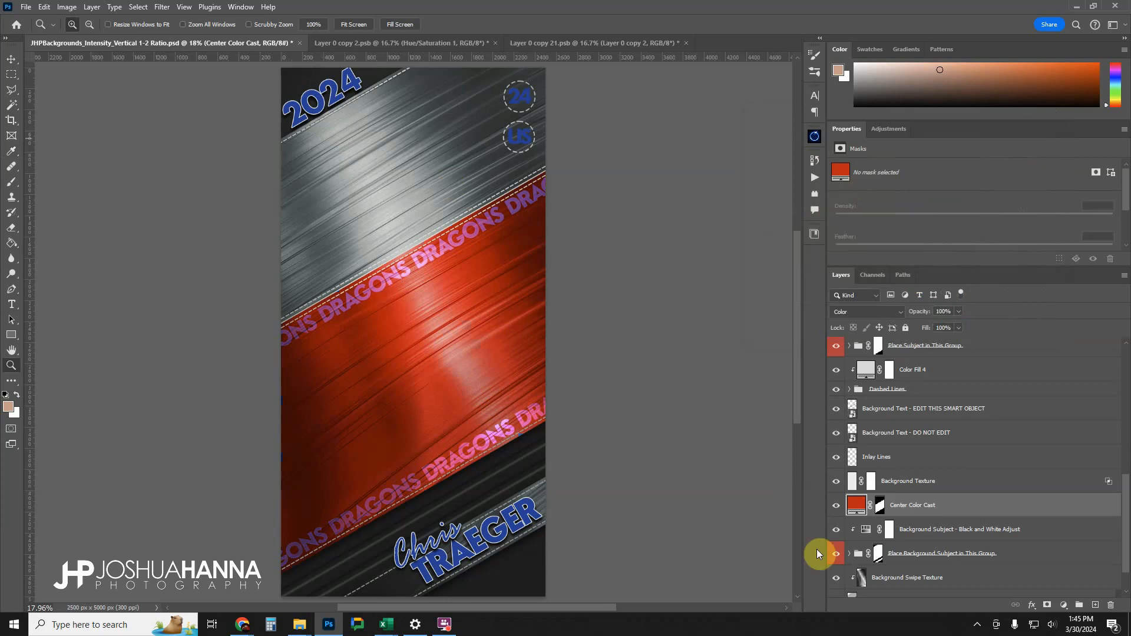
click(835, 506)
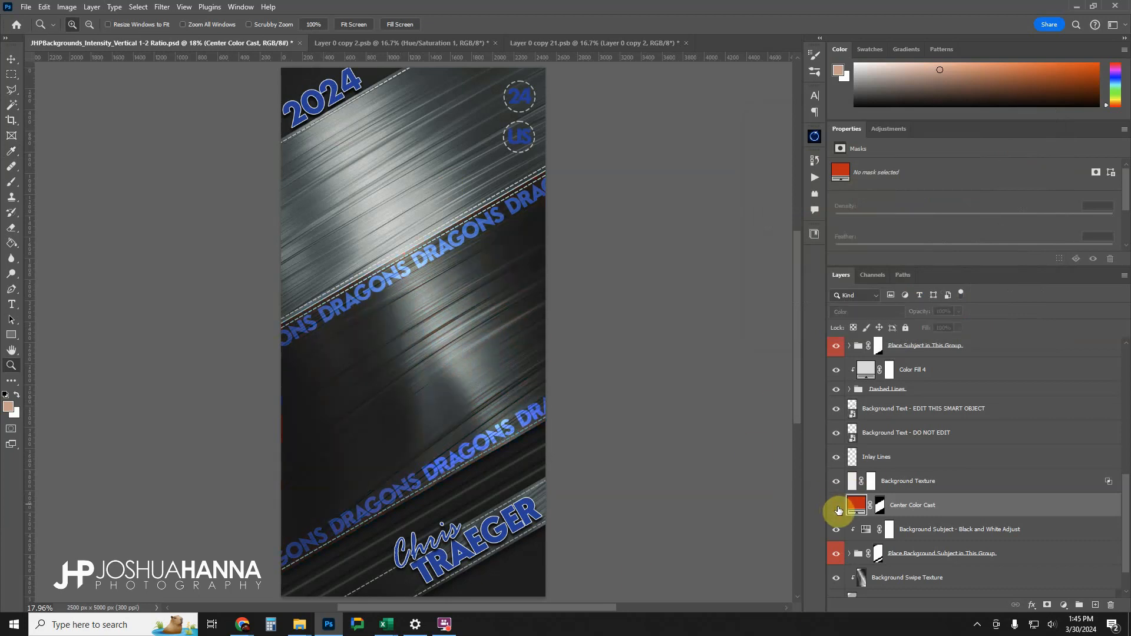
Inspect the Subject Here layer inside the Place Background Subject in This Group folder, and collapse the folder.
scroll(965, 471, down, 2)
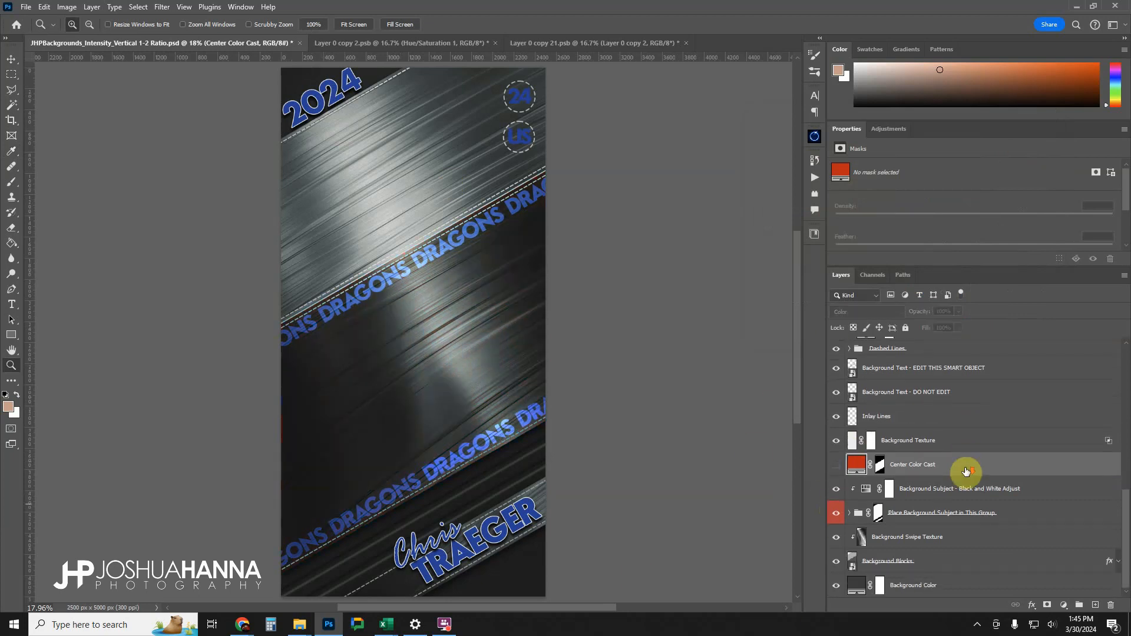
click(907, 513)
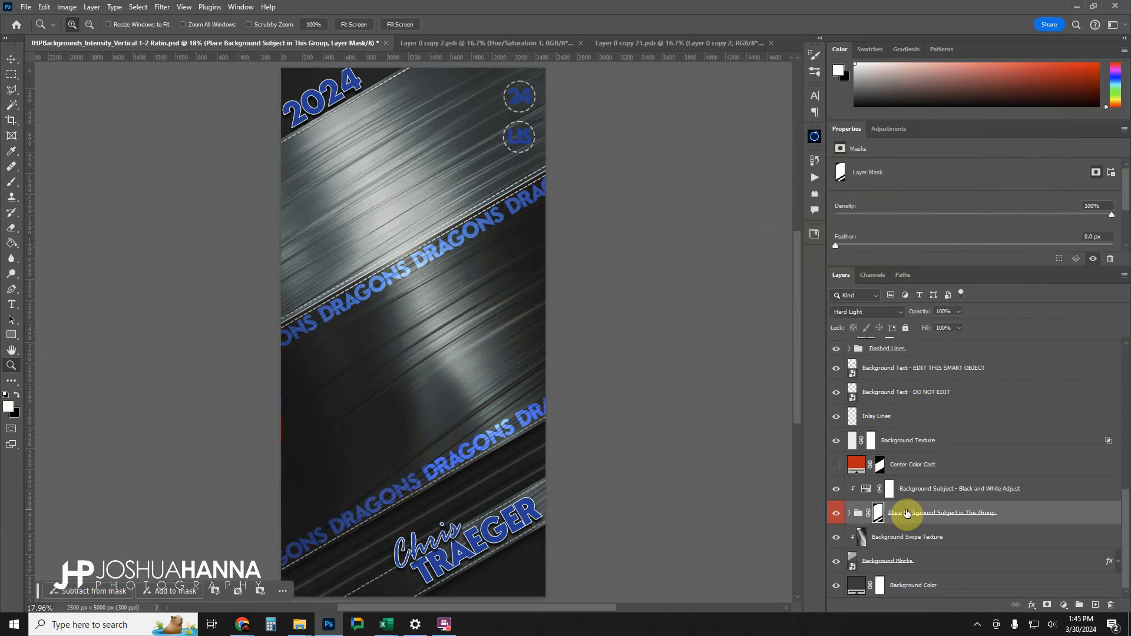
click(849, 513)
click(908, 540)
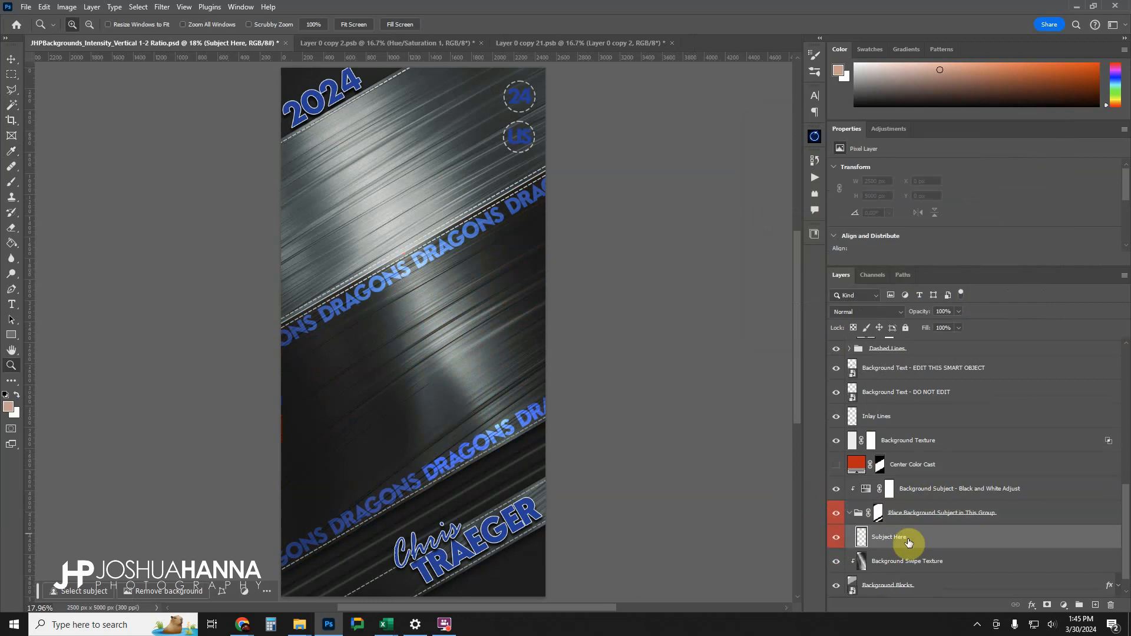
click(850, 513)
Select the Background Subject - Black and White Adjust layer and toggle its visibility, leaving it visible.
click(904, 490)
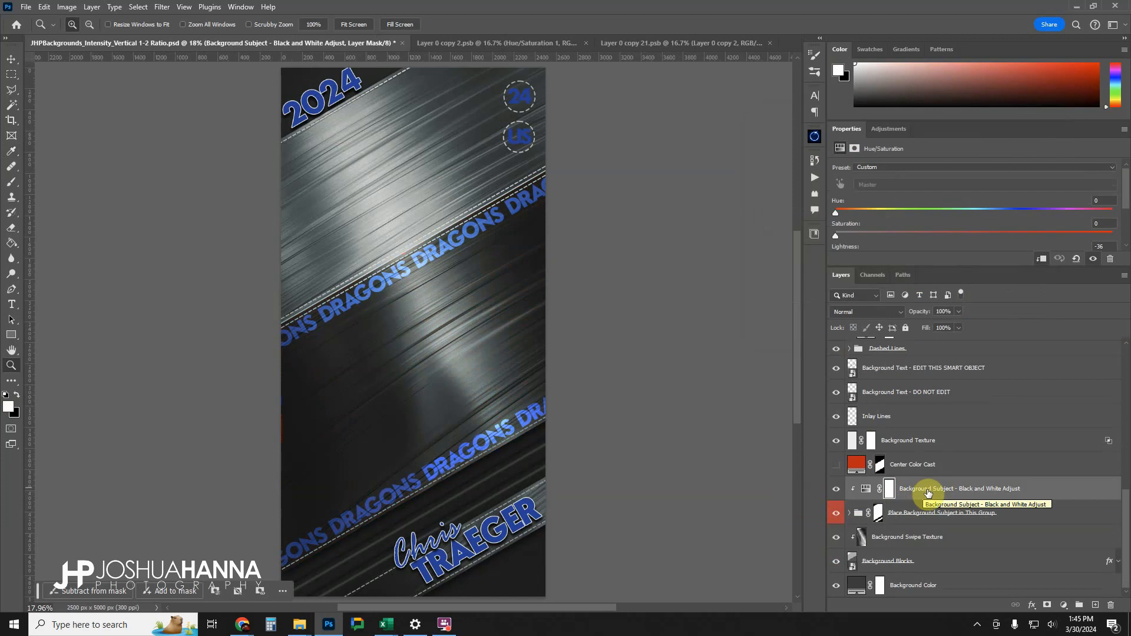
click(836, 491)
click(836, 490)
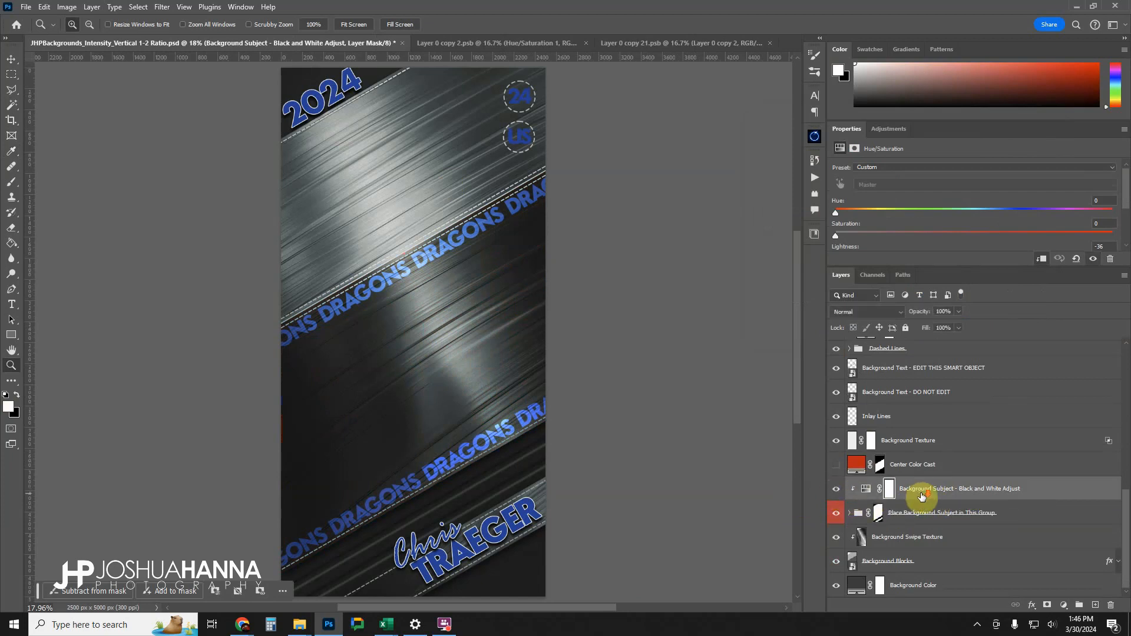
Toggle the visibility of the Background Blocks layer several times to compare the artwork, leaving it visible.
click(916, 538)
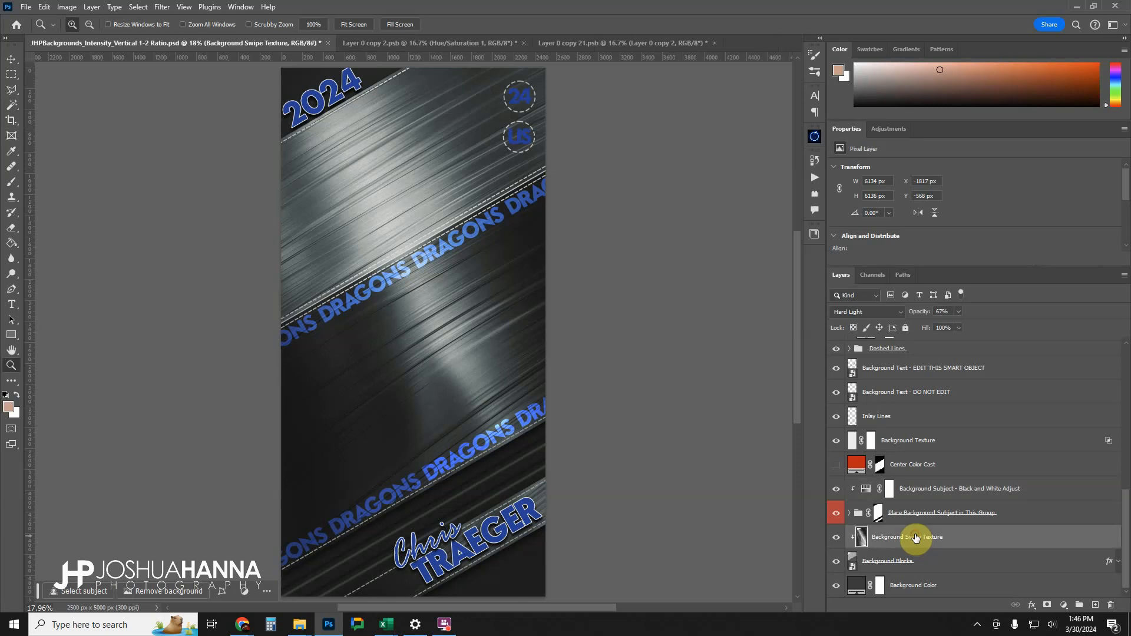
click(890, 563)
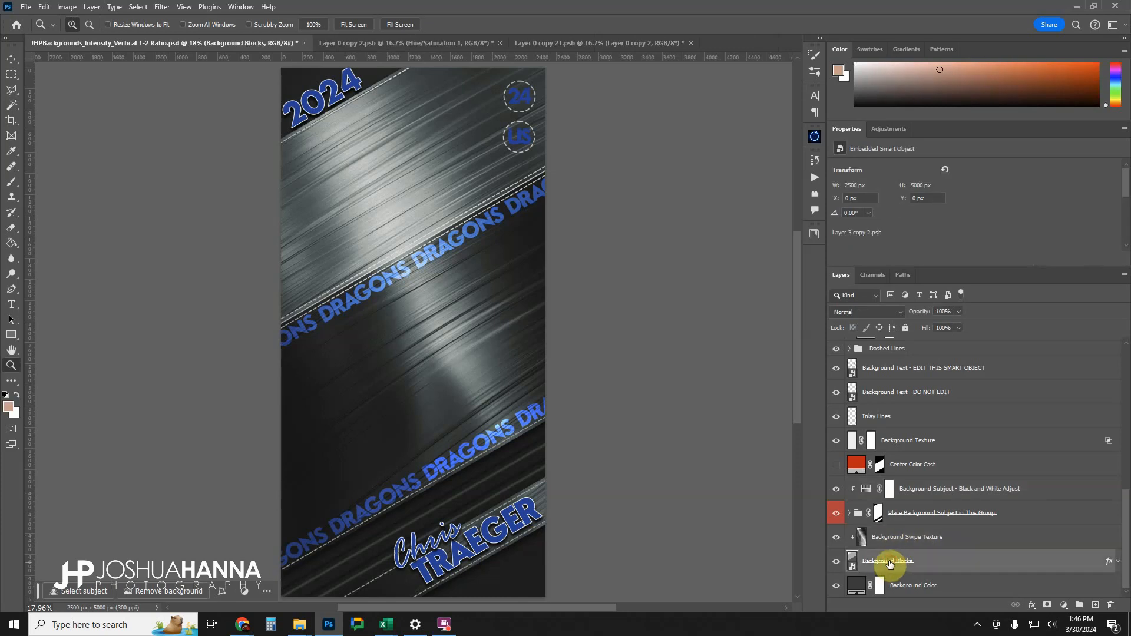
click(836, 562)
click(836, 563)
click(836, 563)
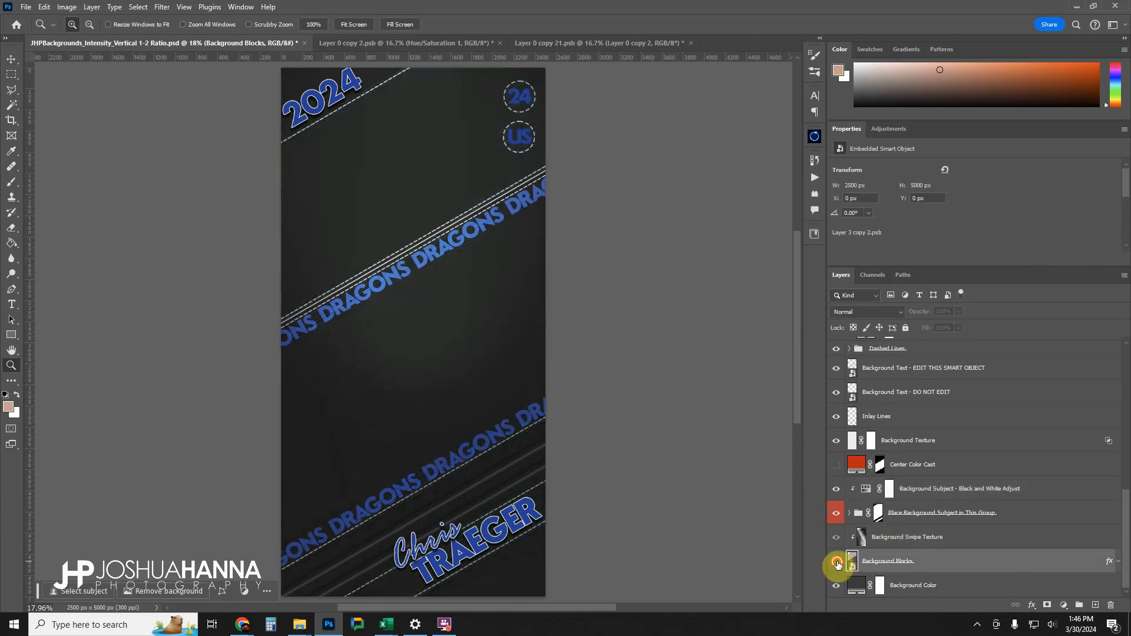
click(836, 563)
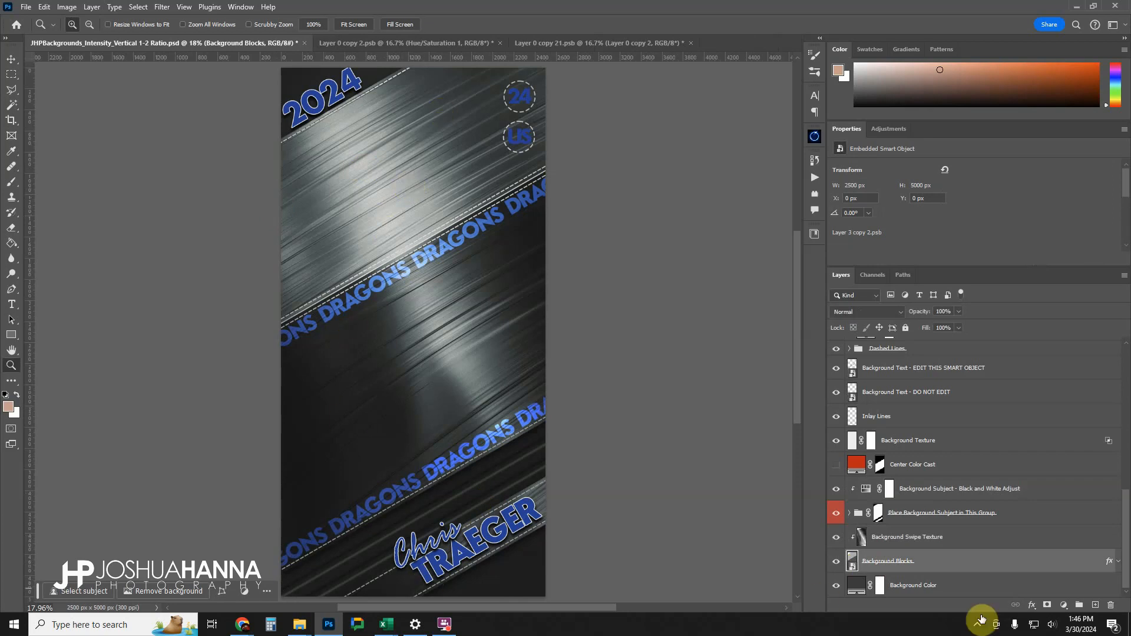
click(837, 562)
click(837, 562)
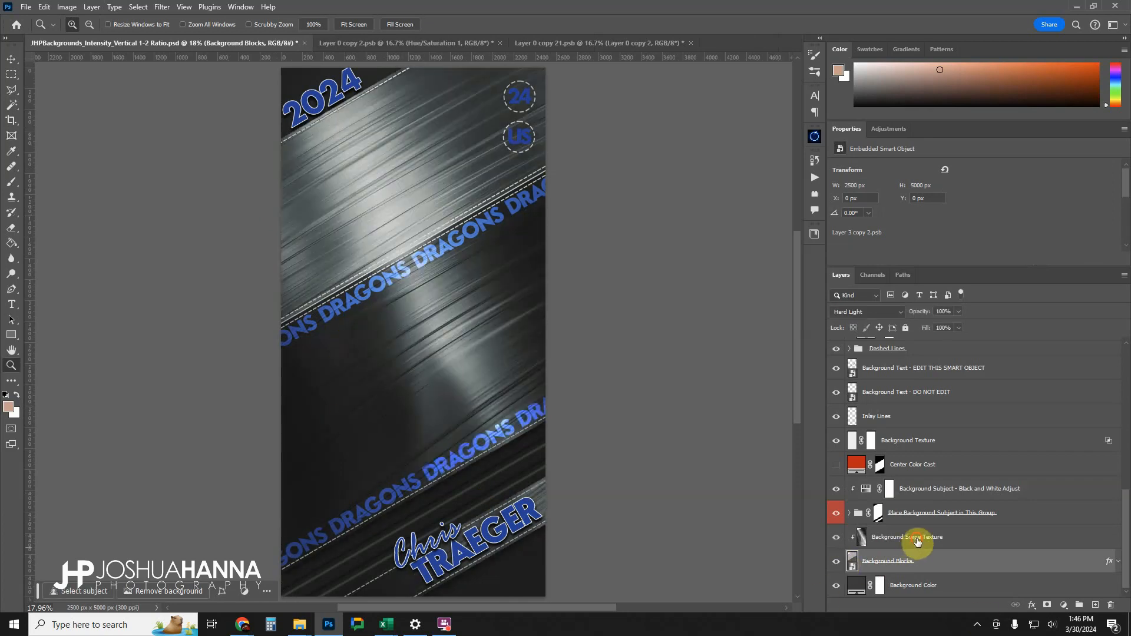
Set the Background Swipe Texture layer's opacity to 61% and compare the artwork with it hidden and shown, leaving it visible.
click(917, 542)
click(835, 540)
click(835, 540)
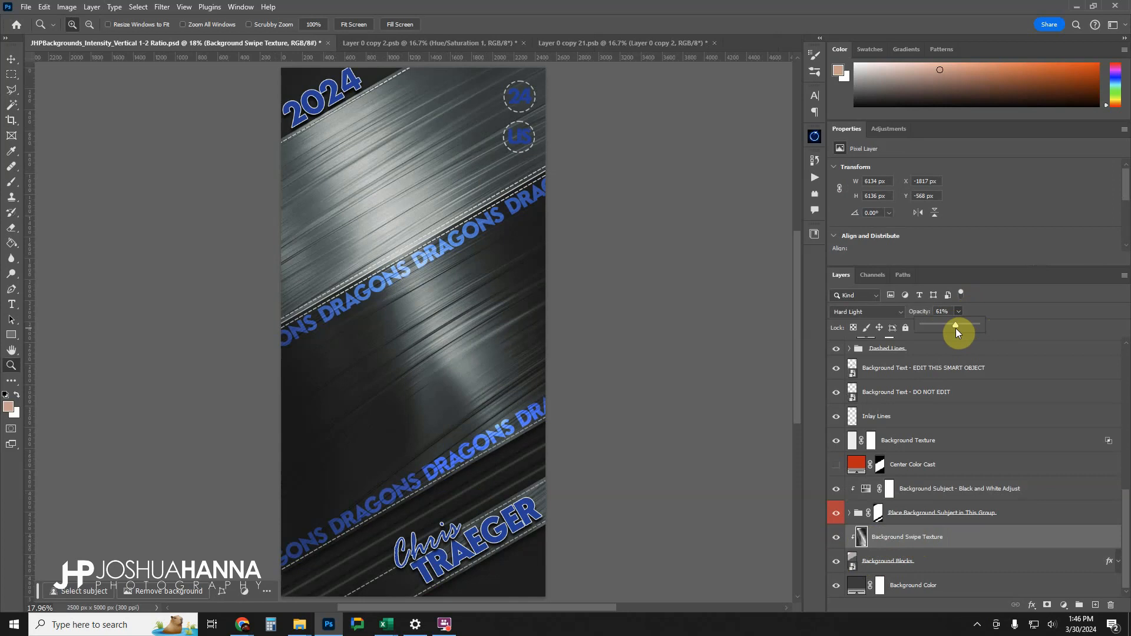
click(836, 537)
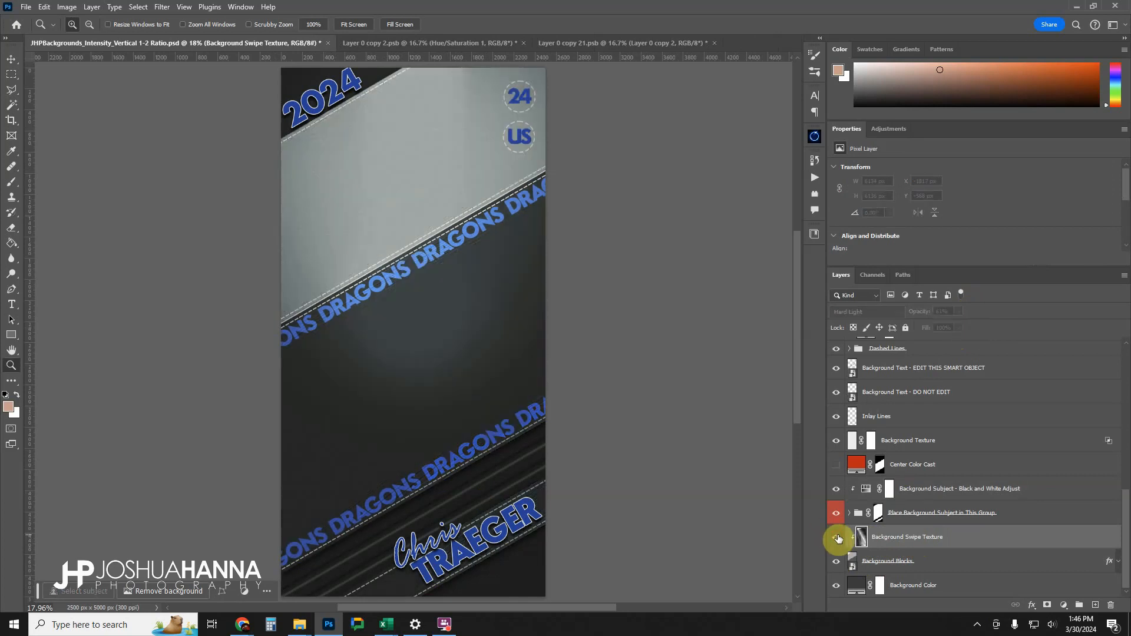
click(837, 537)
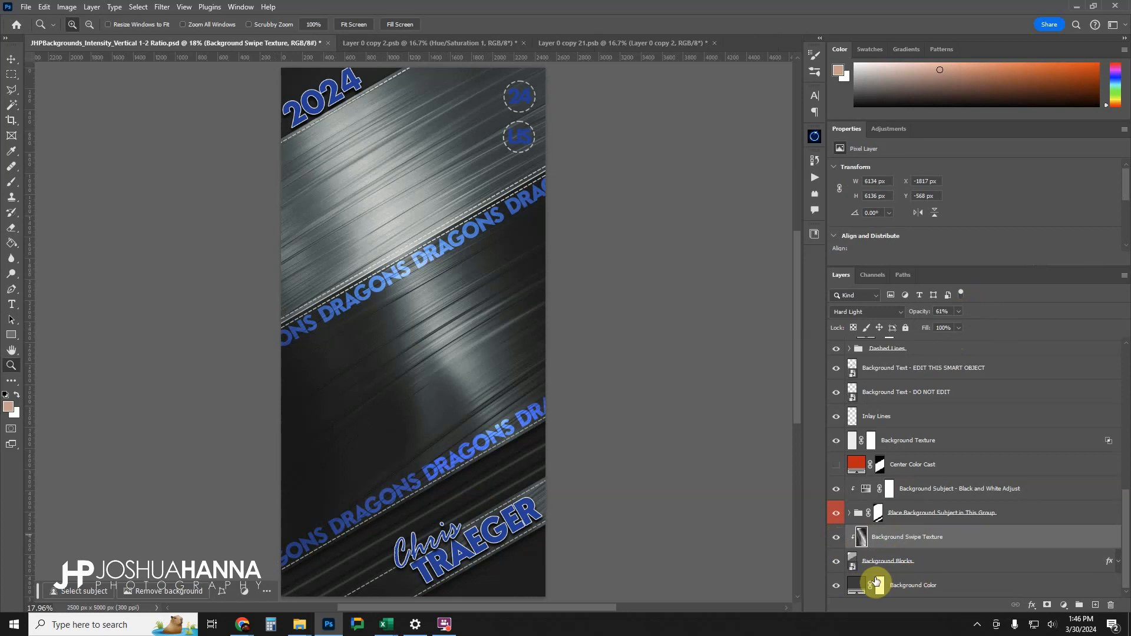
Change the Background Color layer's fill to blue 113b9b, sampled from the 2024 text.
double_click(857, 585)
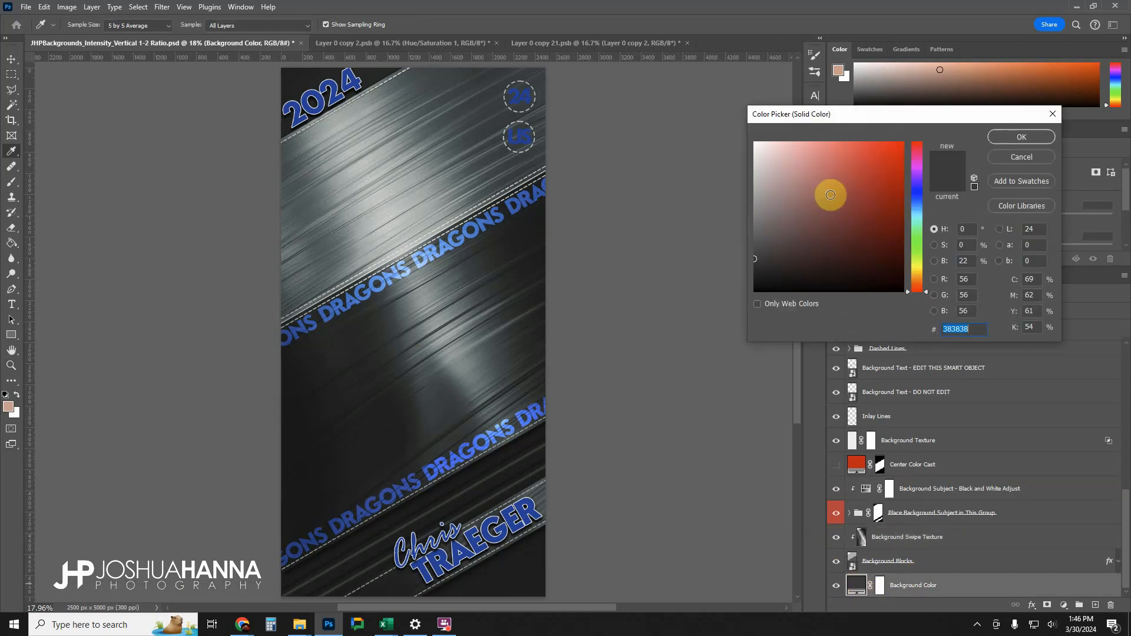
drag(842, 195, 890, 160)
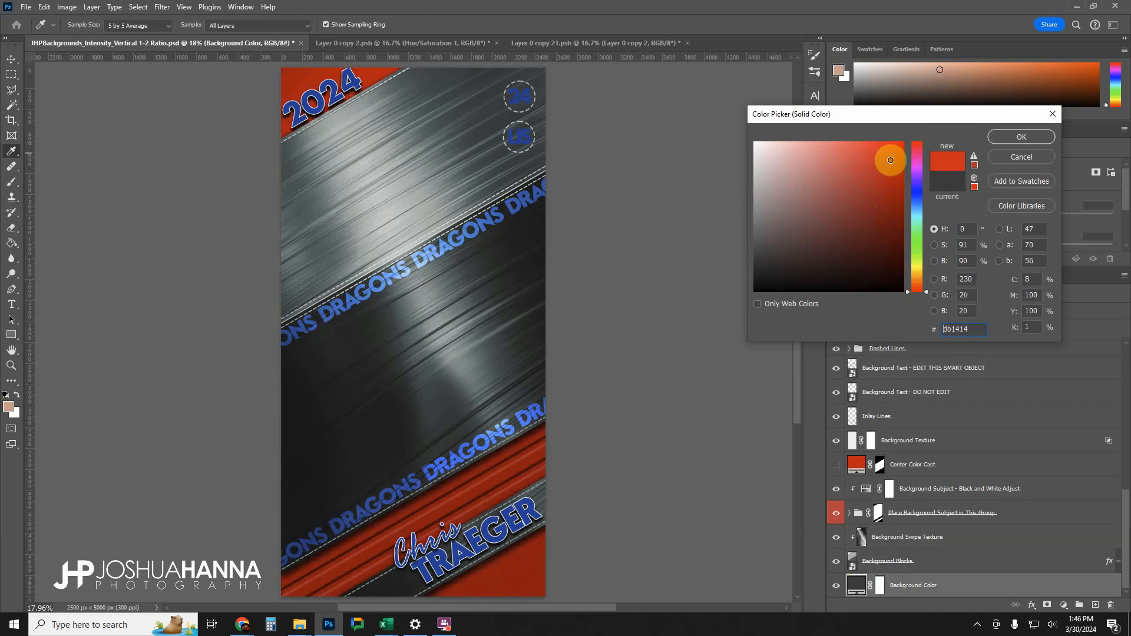
click(339, 81)
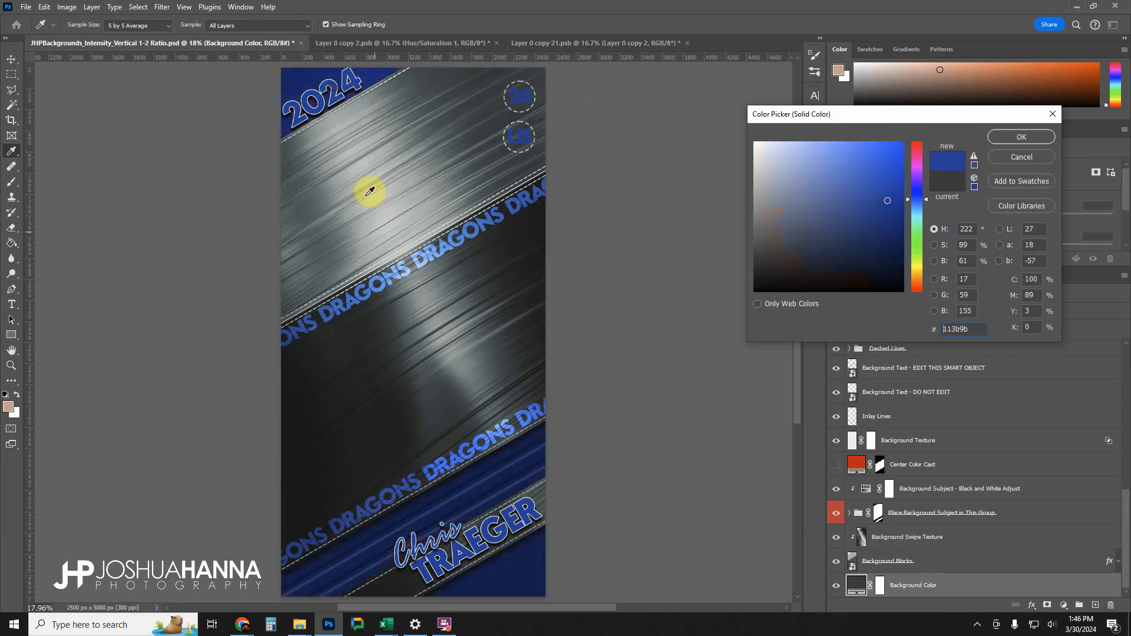
click(1015, 138)
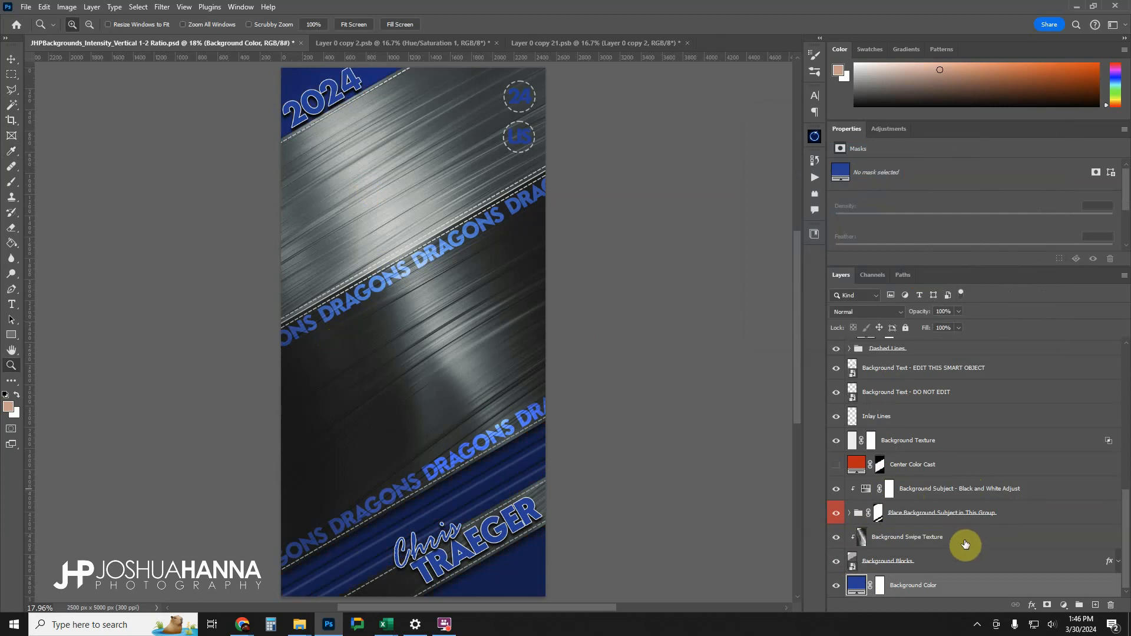
Lower the system speaker volume to 6 and dismiss the volume control.
click(1054, 625)
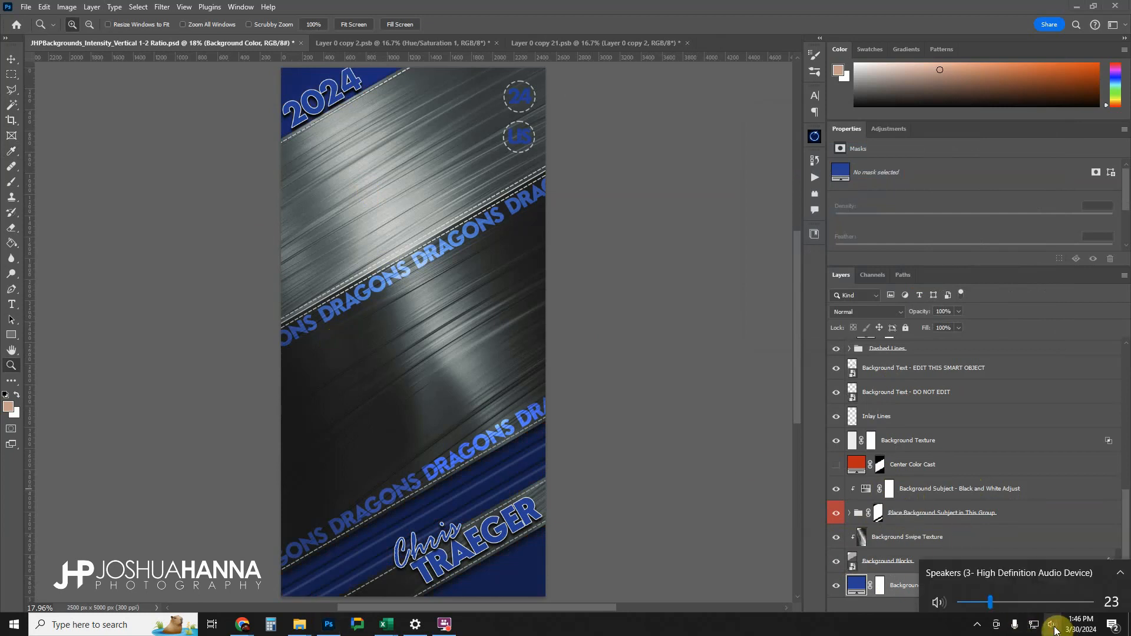
drag(1008, 593, 968, 602)
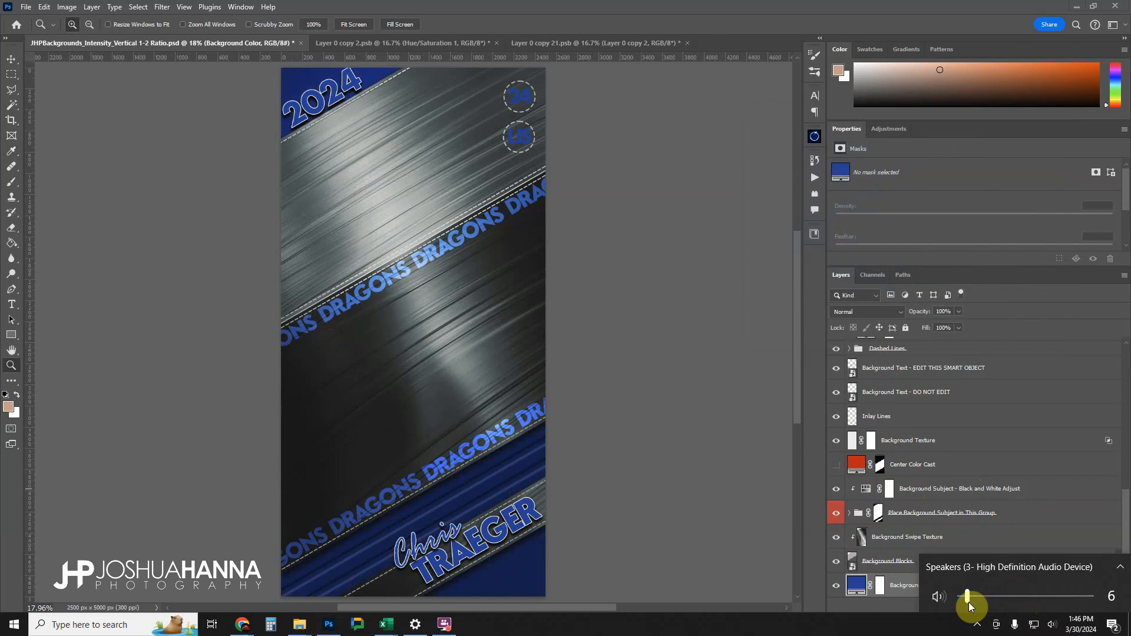
click(954, 496)
Copy the crossed-arms player cutout into the Place Background Subject in This Group group, directly above its Subject Here layer.
click(849, 513)
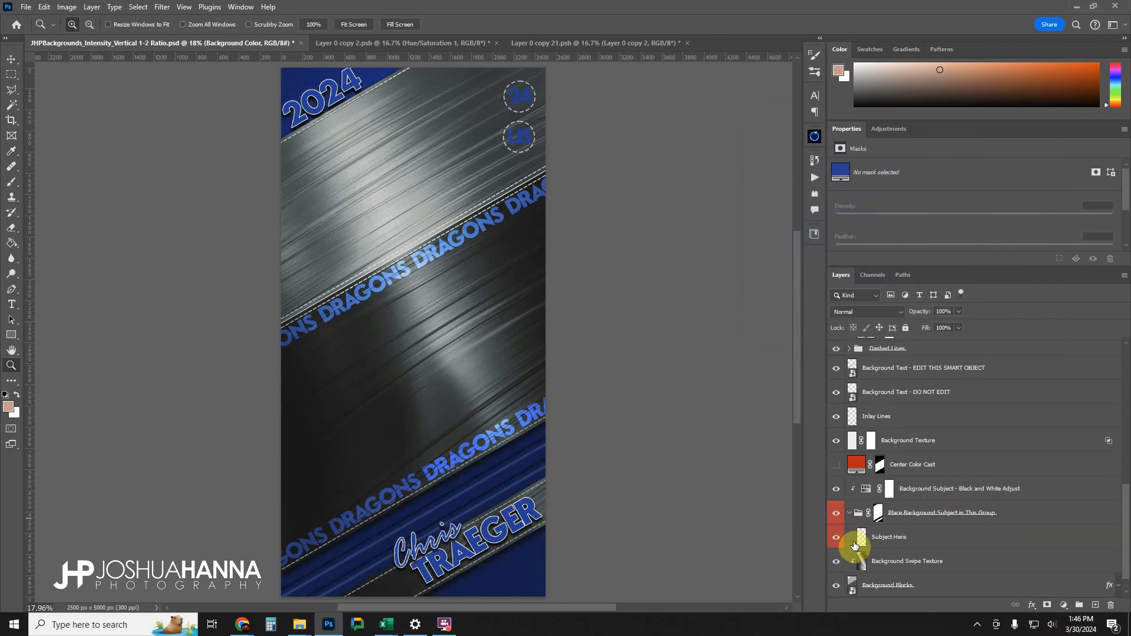
click(936, 538)
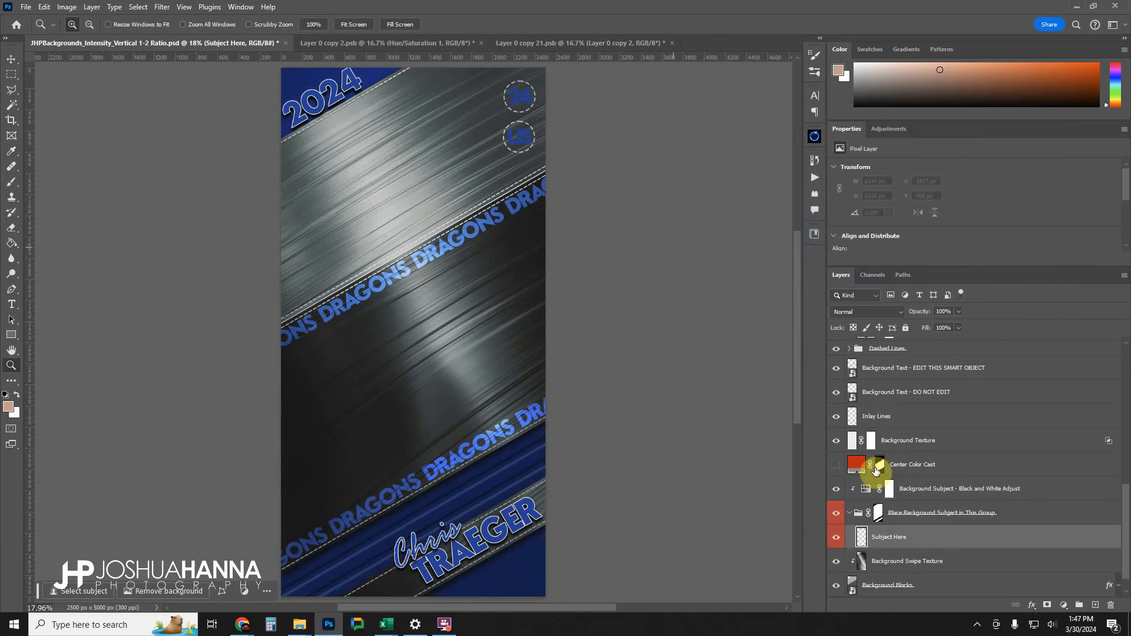
click(537, 42)
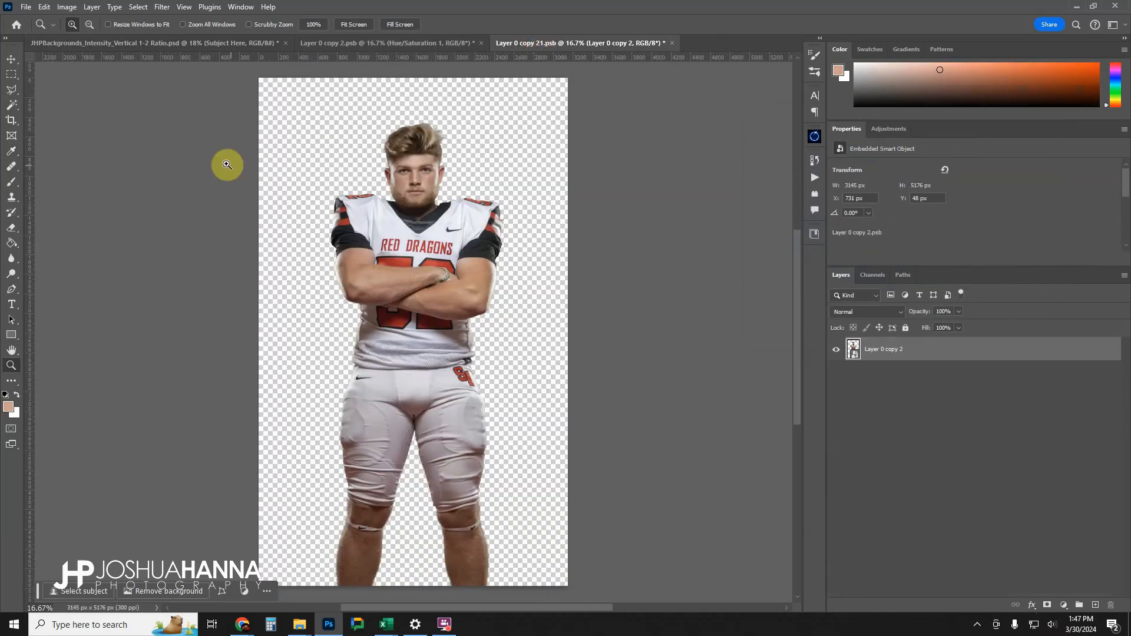
click(12, 60)
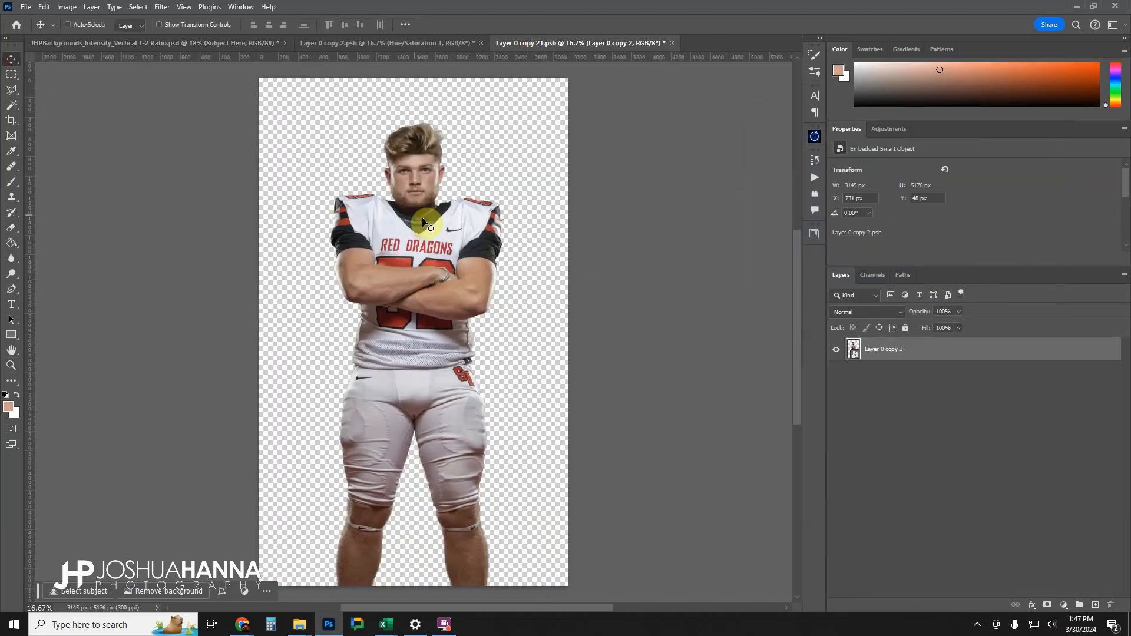
drag(414, 194, 215, 44)
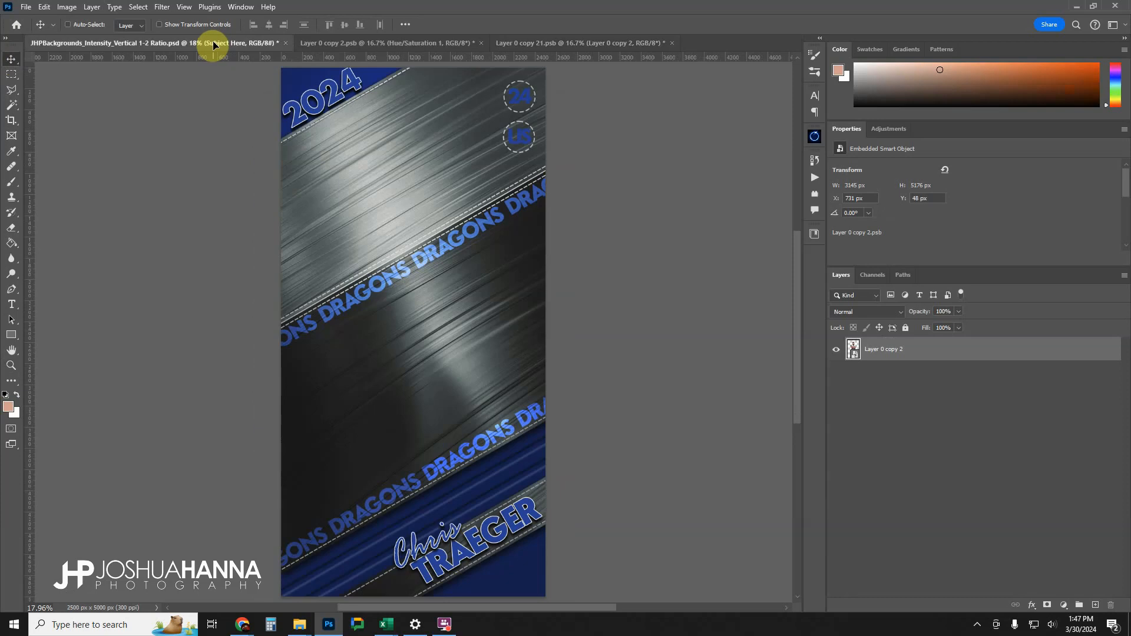
drag(425, 331, 427, 335)
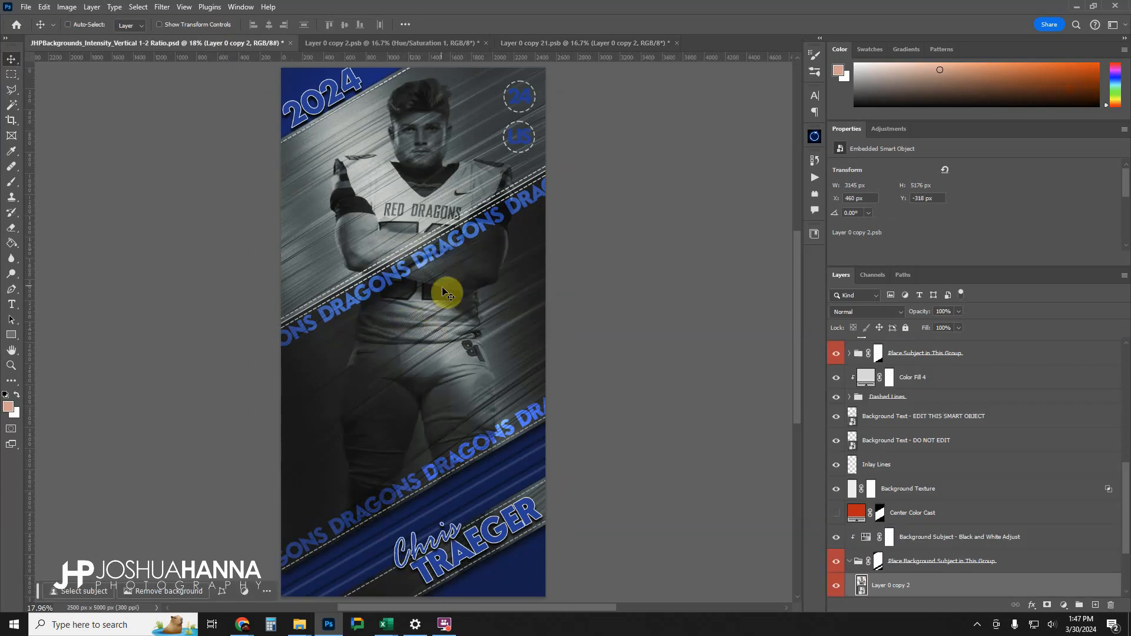
Enlarge the background player proportionally to about 5819 px wide and position his face in the upper silver block.
drag(443, 289, 438, 325)
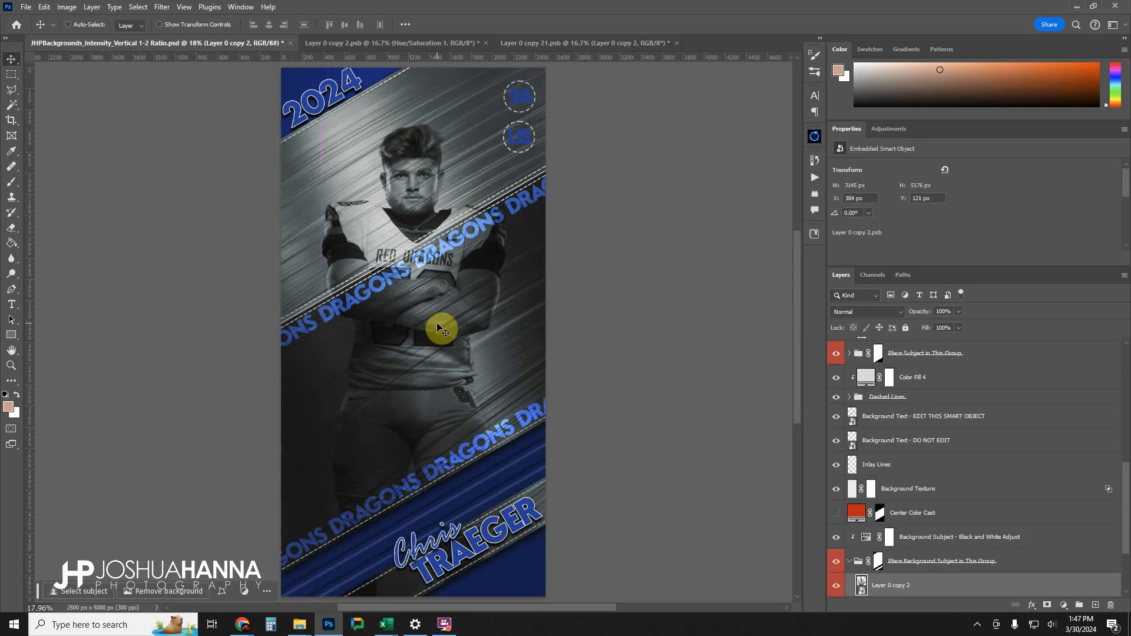
key(ctrl+t)
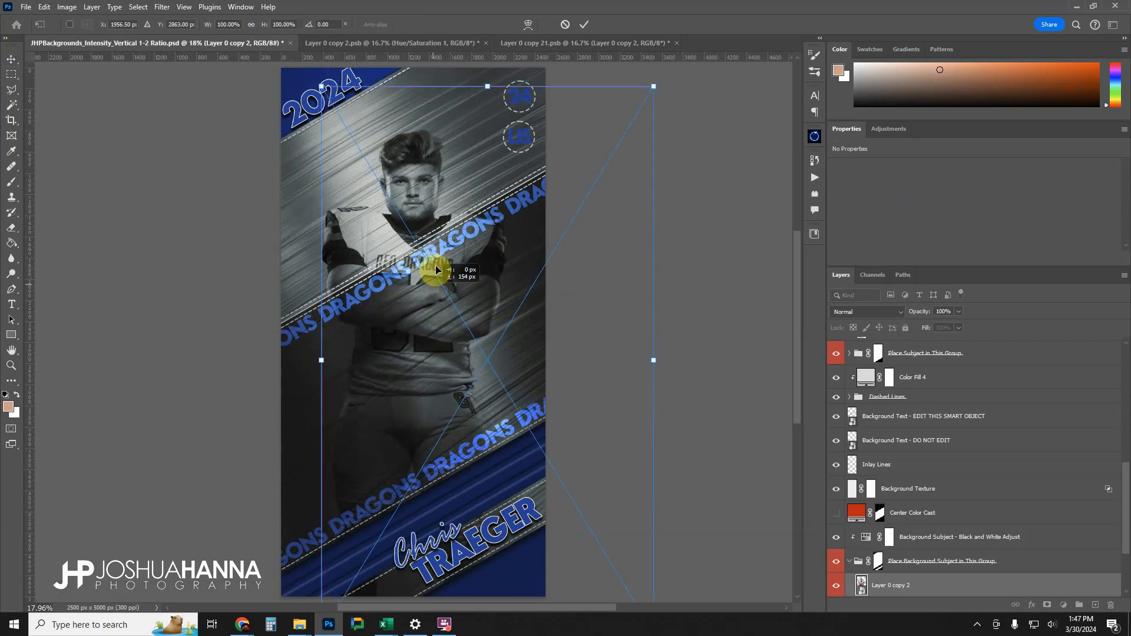
drag(437, 263, 425, 361)
drag(641, 176, 716, 81)
drag(436, 329, 491, 383)
drag(738, 119, 813, 61)
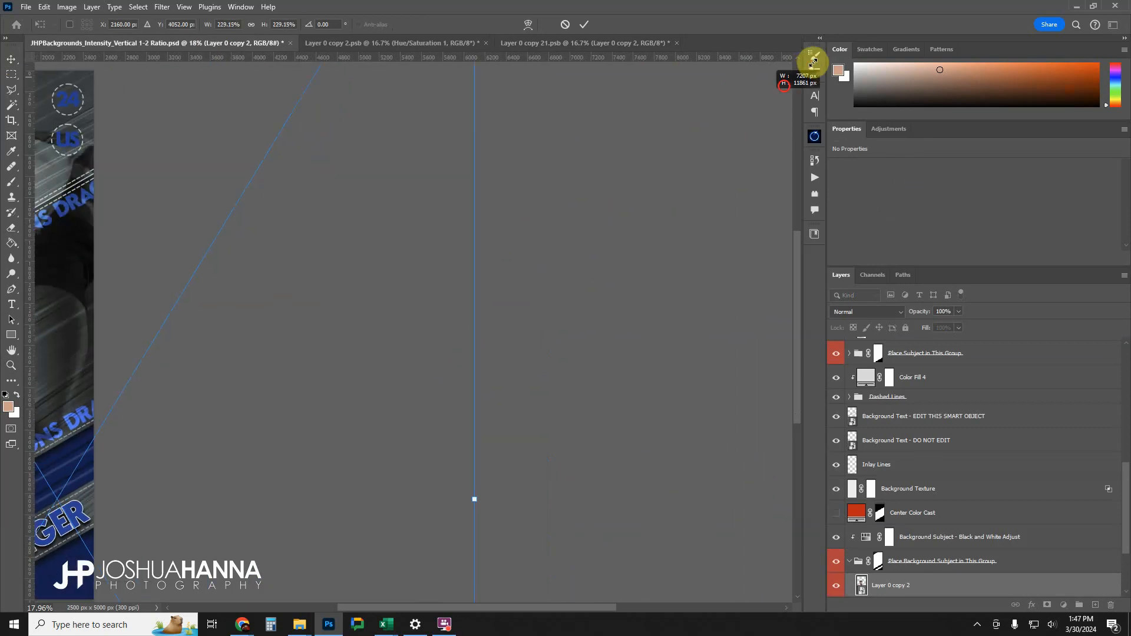
drag(543, 605, 367, 605)
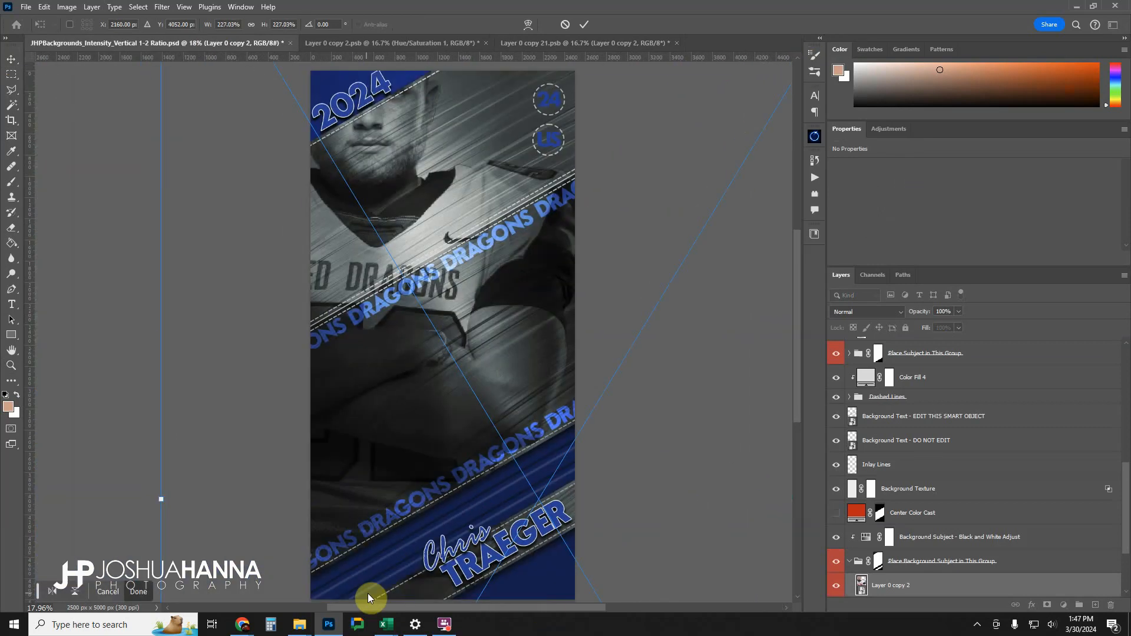
drag(409, 260, 472, 288)
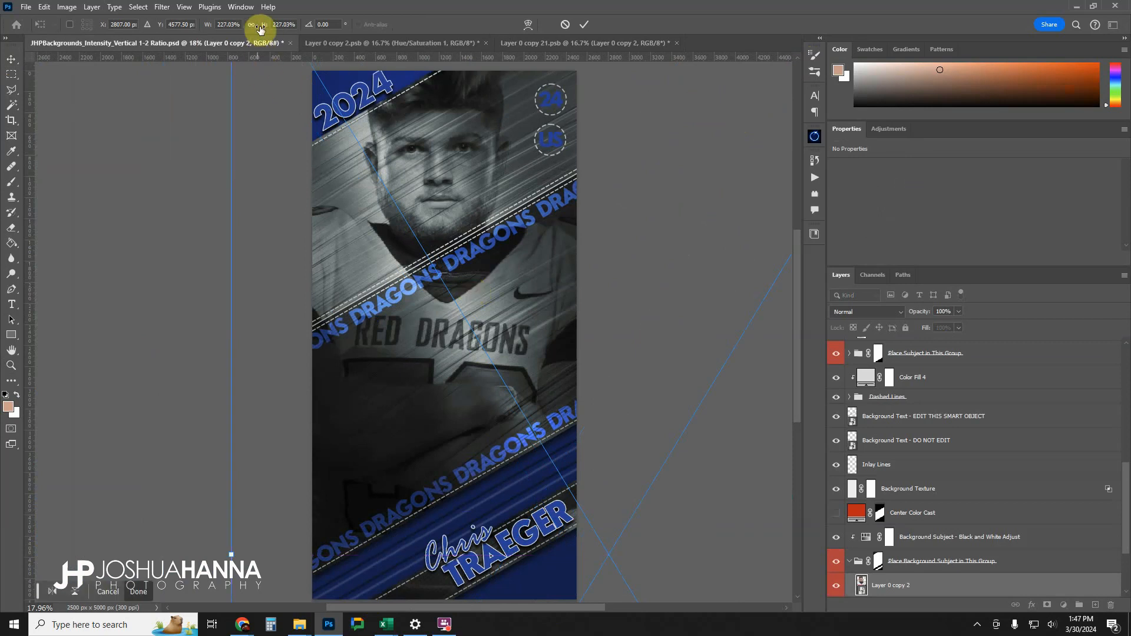
drag(263, 26, 246, 25)
drag(511, 291, 488, 235)
click(585, 26)
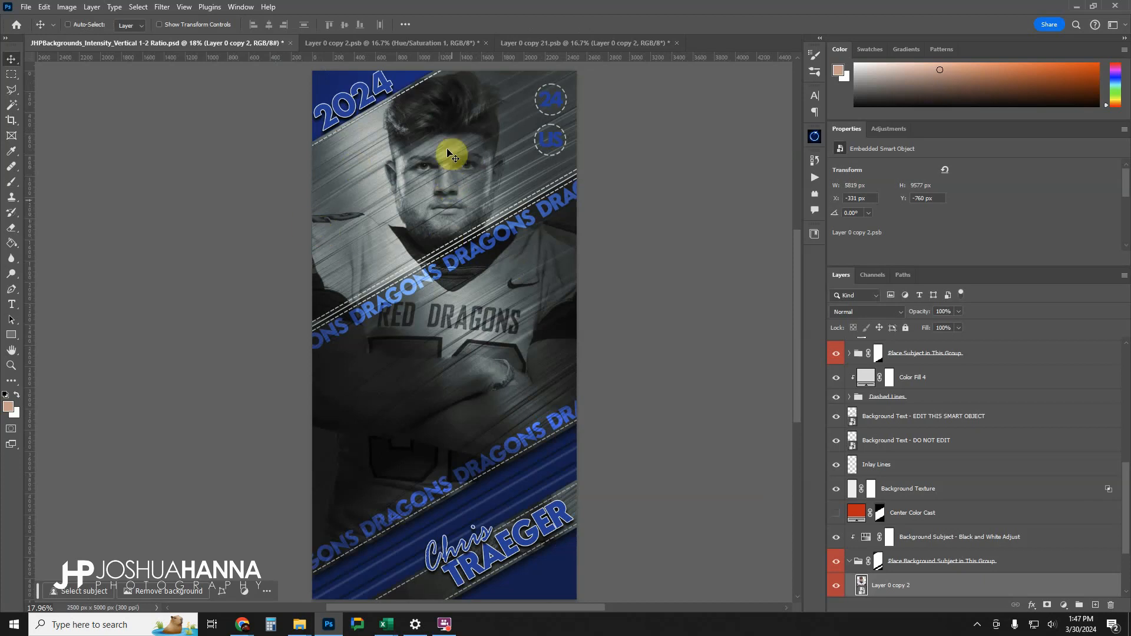
Add a cyan guide layout with two columns to mark the canvas's vertical centre.
click(183, 7)
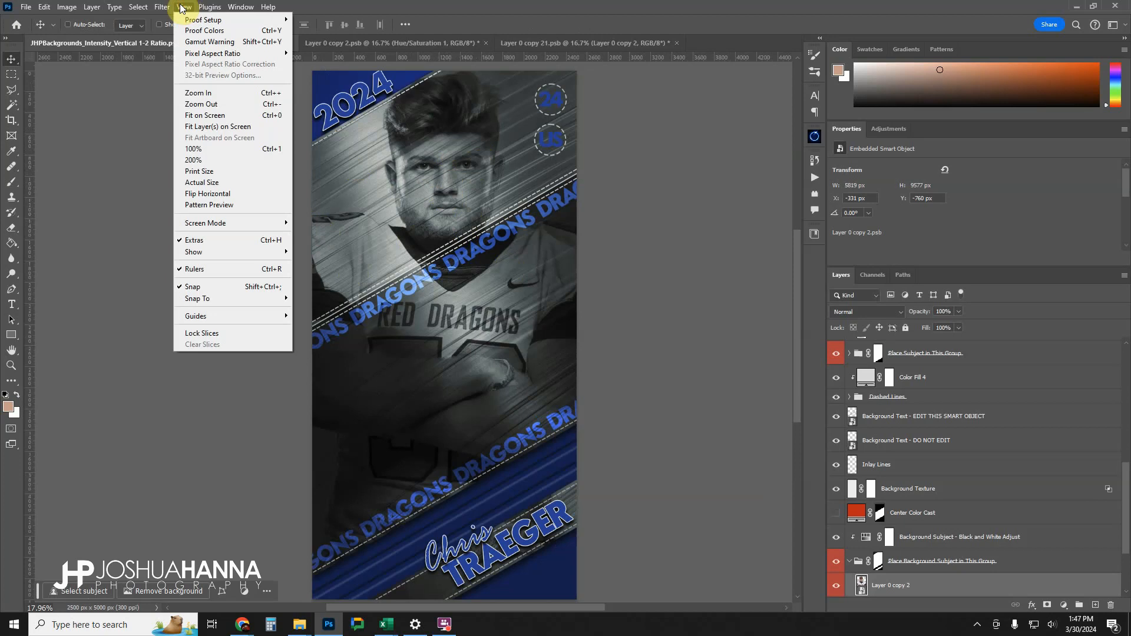
mouse_move(235, 315)
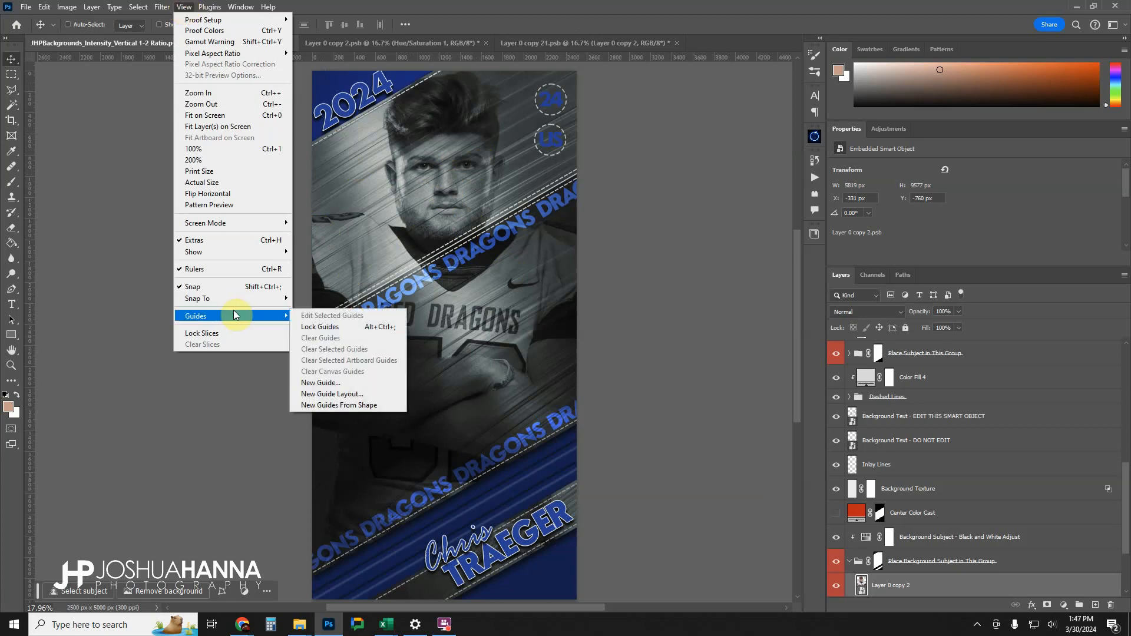
click(330, 393)
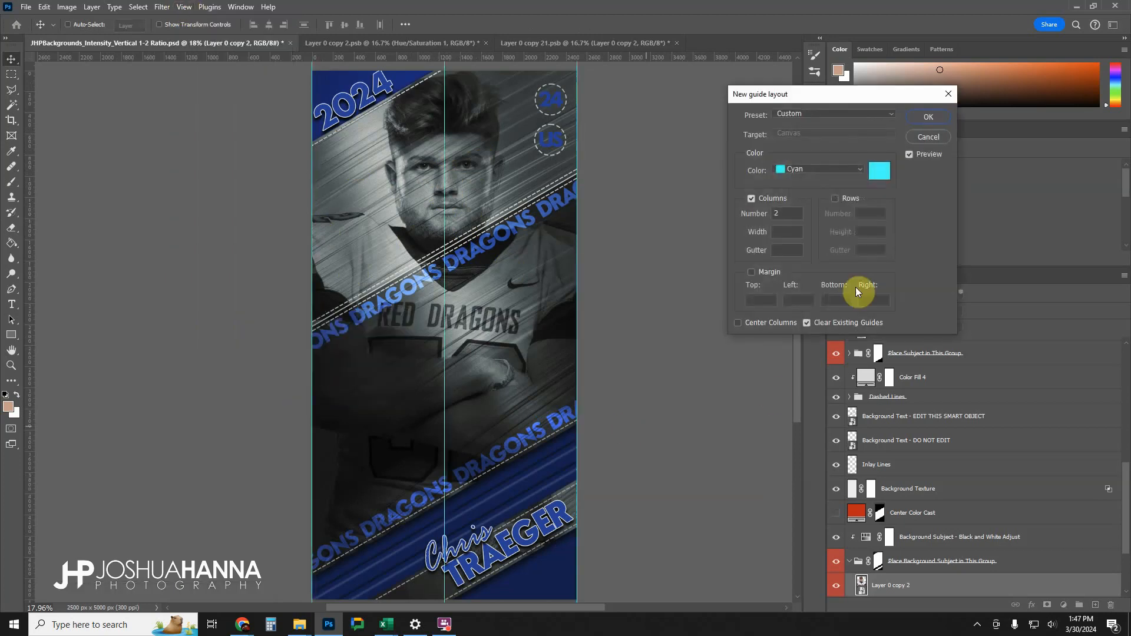
click(751, 198)
click(751, 199)
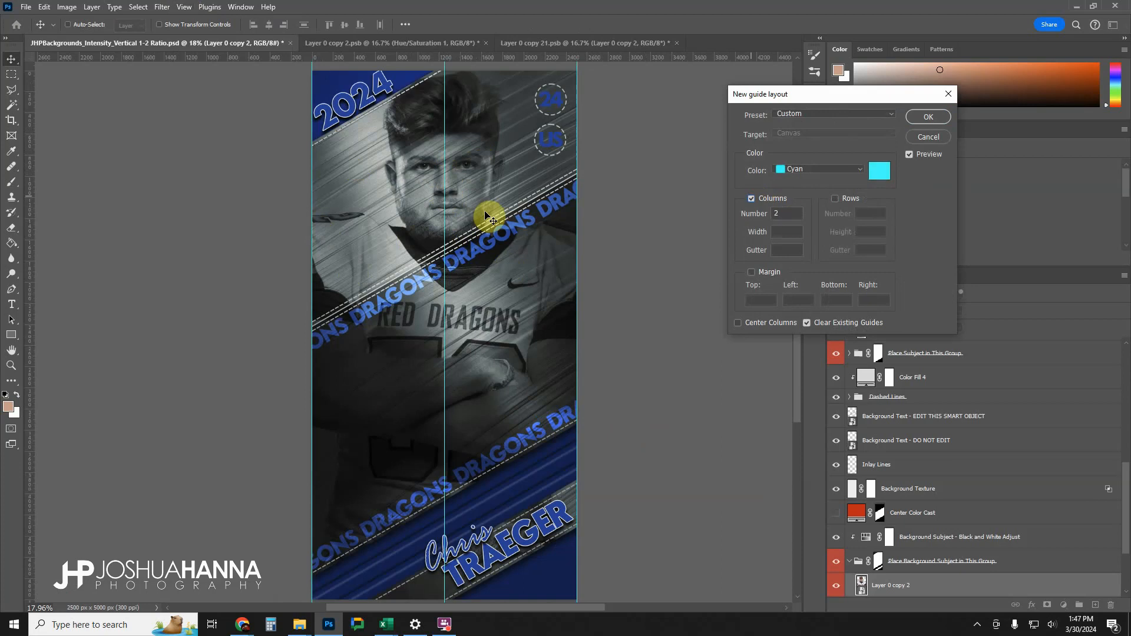
click(927, 116)
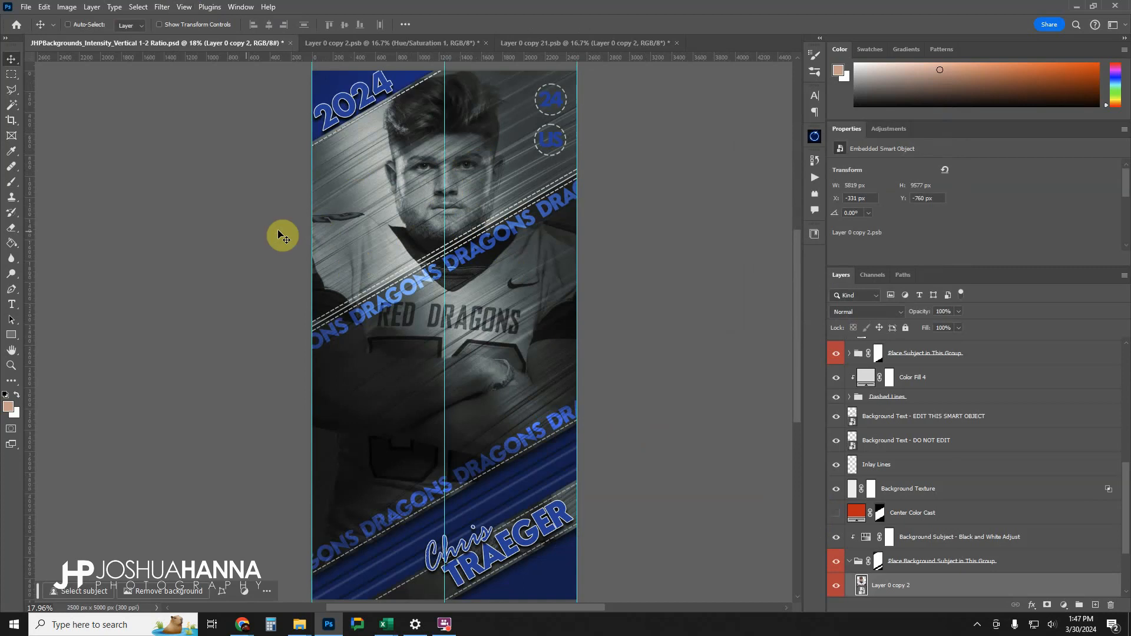
Nudge the background player left to X -350 px, centring his face on the middle guide.
key(Left)
key(Left)
key(Left)
key(Left)
key(Left)
key(Left)
key(Left)
key(Left)
key(Left)
key(Left)
key(Left)
key(Left)
key(Left)
key(Left)
key(Left)
key(Left)
key(Left)
key(Left)
key(Left)
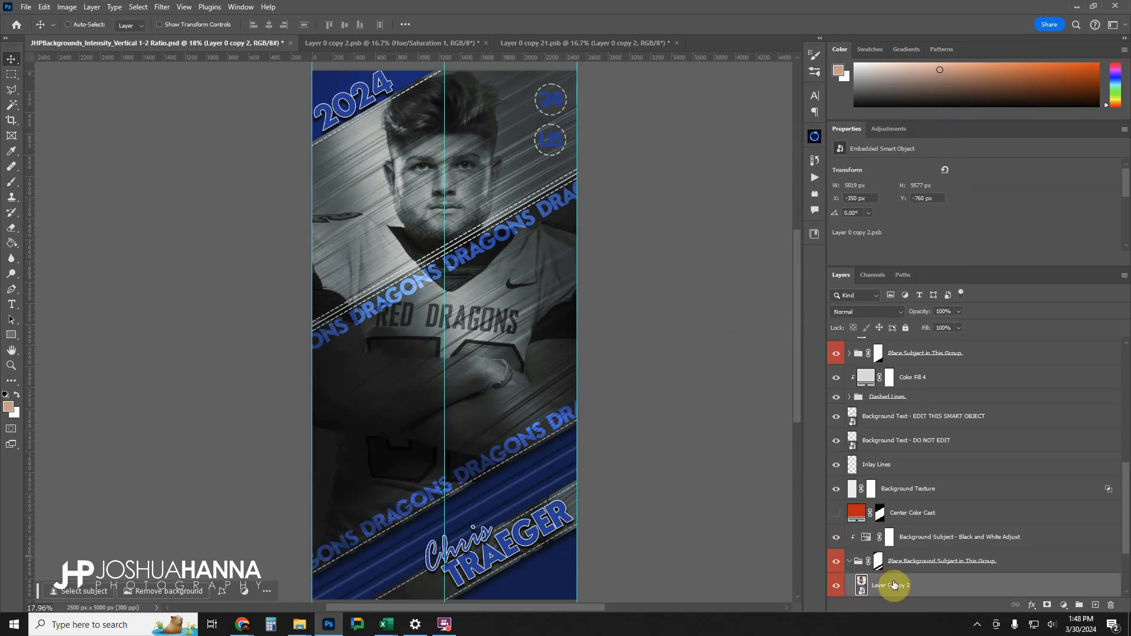
Toggle the Background Subject - Black and White Adjust layer to compare the player in color and monochrome, leaving it visible.
click(837, 538)
click(836, 538)
click(837, 539)
click(837, 539)
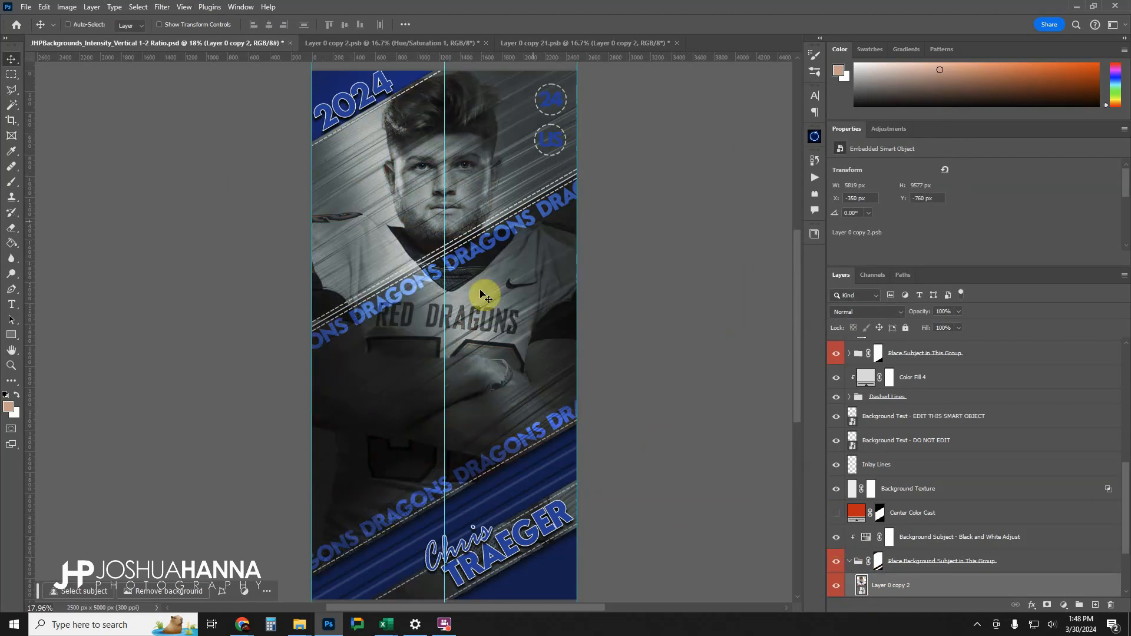
click(836, 545)
click(836, 545)
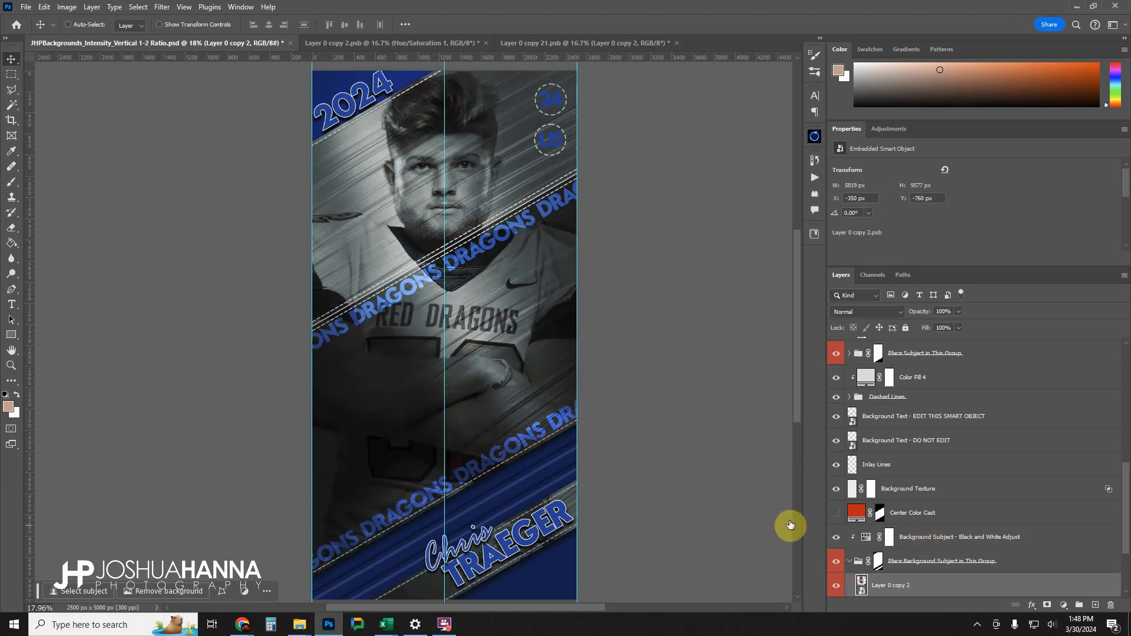
Collapse the background subject group and set the Background Swipe Texture layer's opacity to 49%.
scroll(916, 530, down, 2)
click(890, 587)
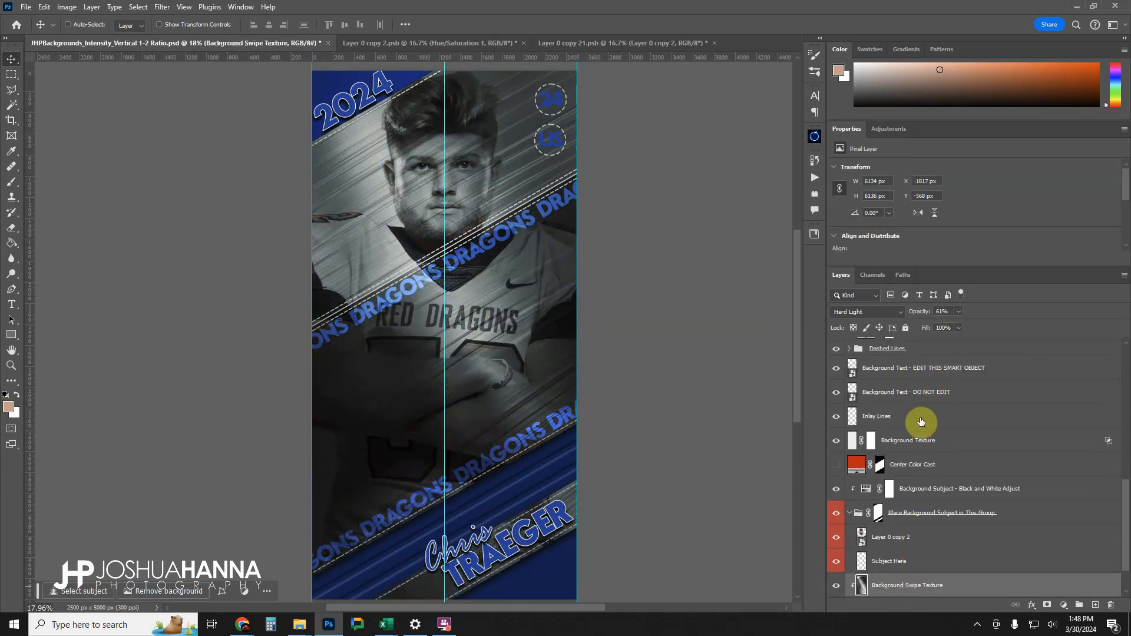
click(849, 512)
click(879, 512)
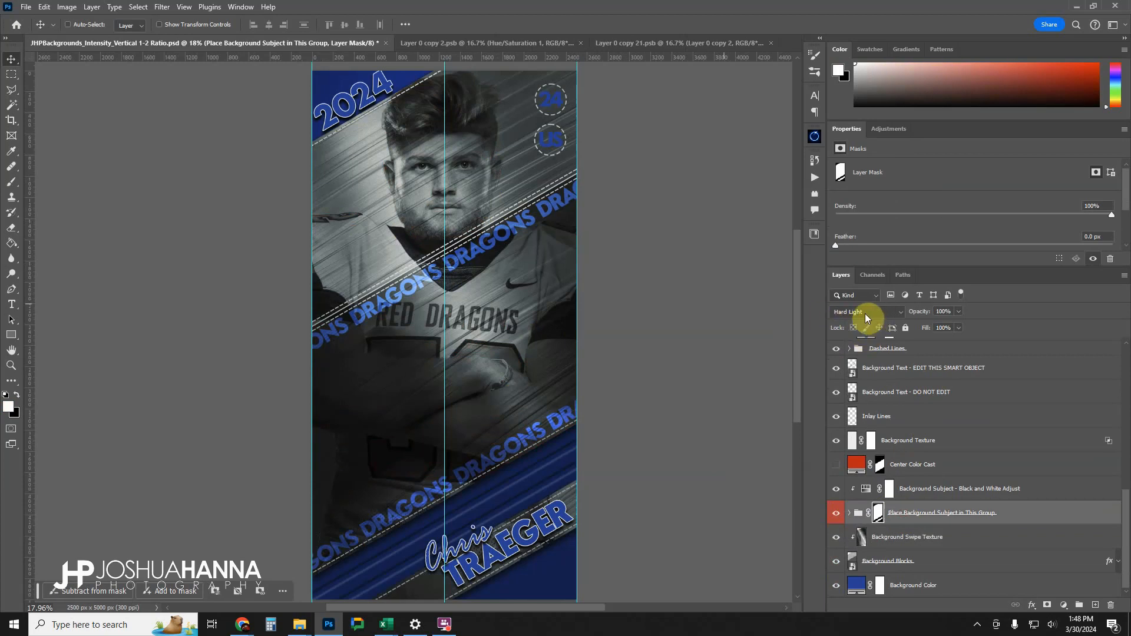
click(914, 537)
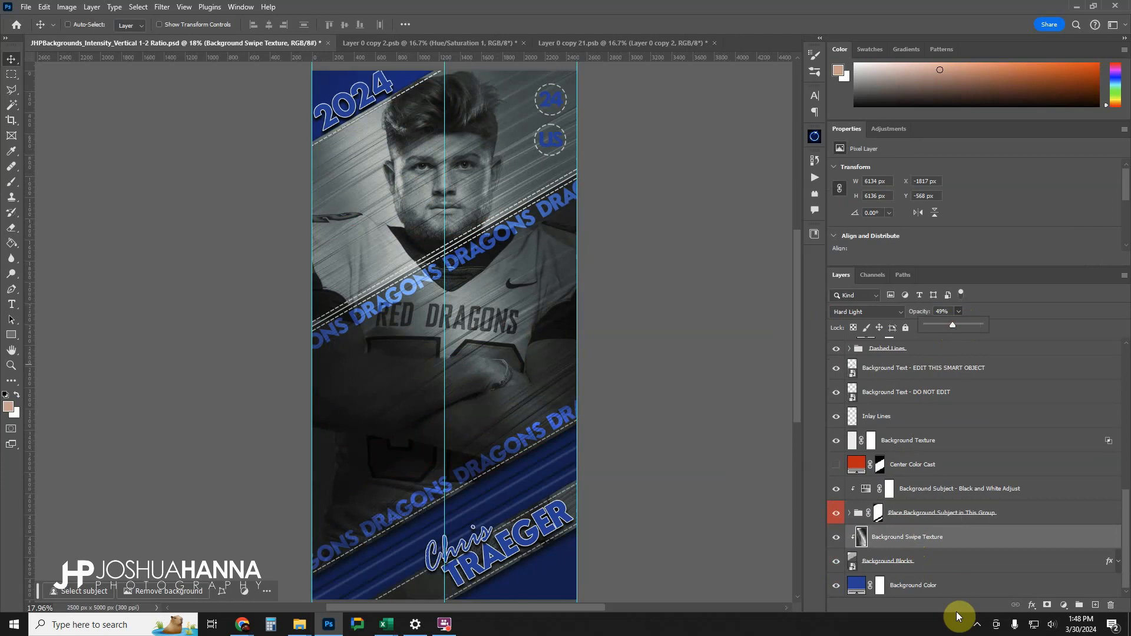
click(917, 530)
Copy the football-holding player cutout into the Place Subject in This Group group, above its Subject Here layer.
scroll(913, 526, up, 2)
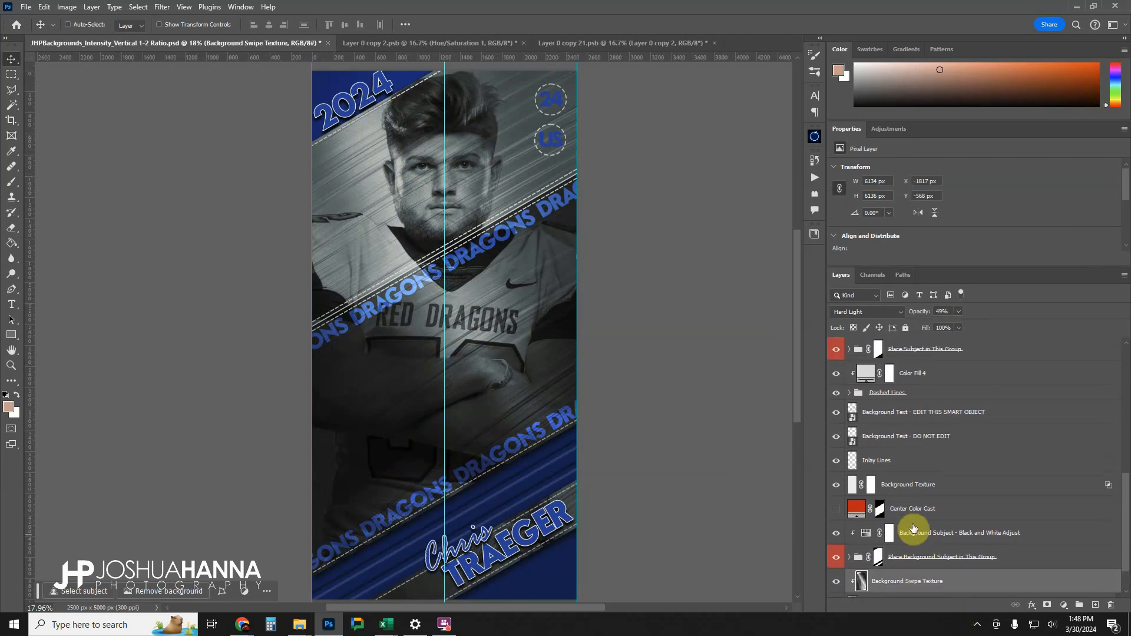
scroll(907, 526, up, 5)
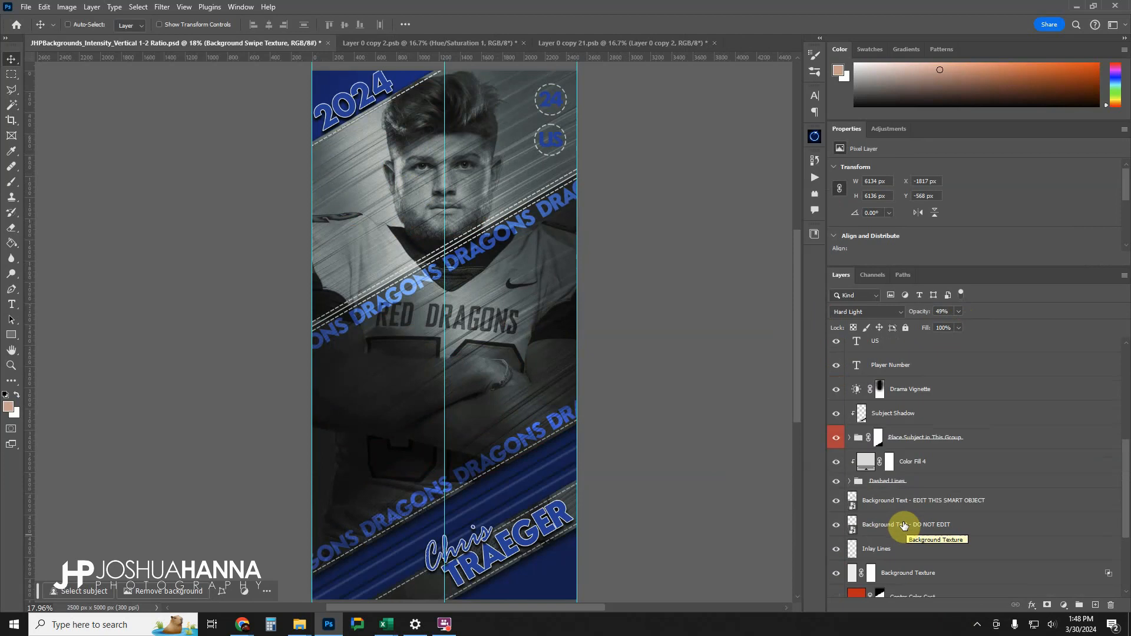
click(848, 482)
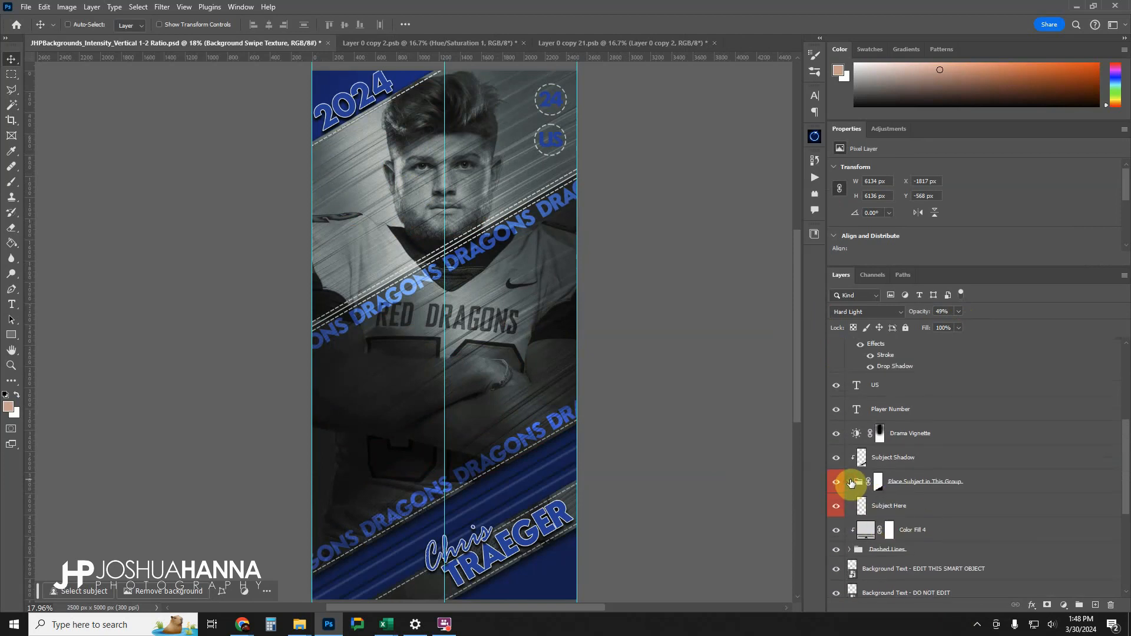
click(930, 510)
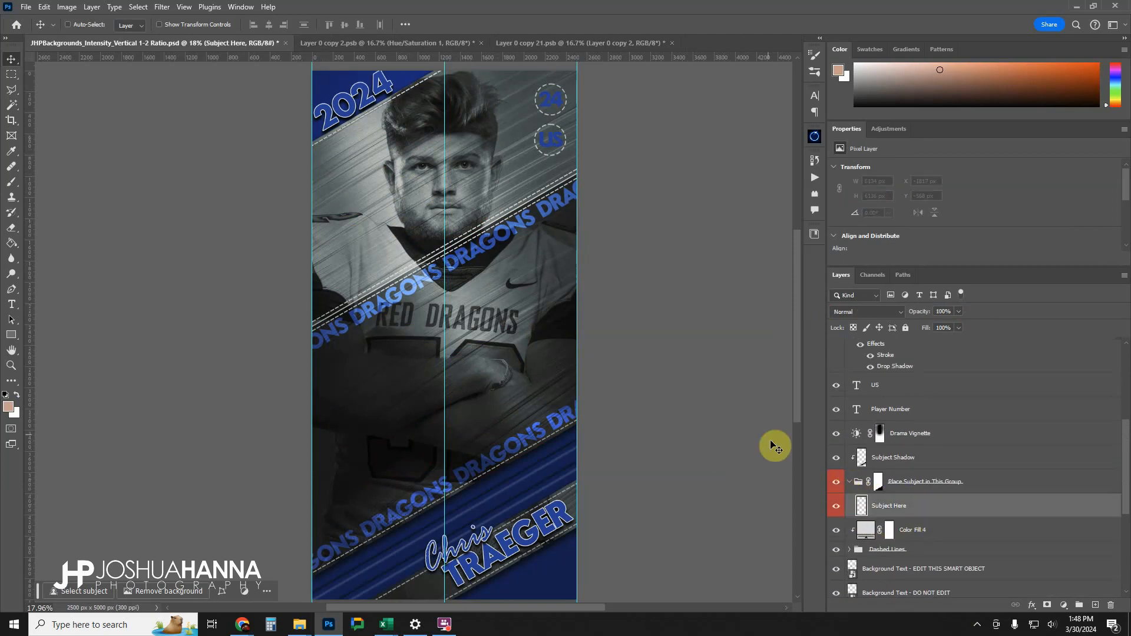
click(431, 43)
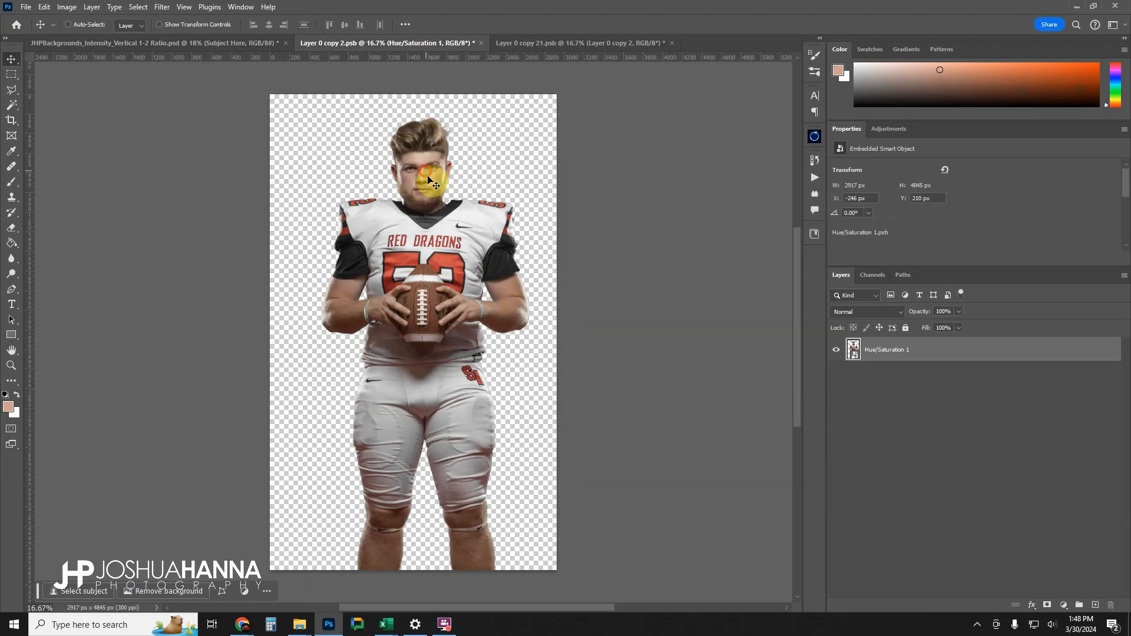
drag(434, 173, 250, 44)
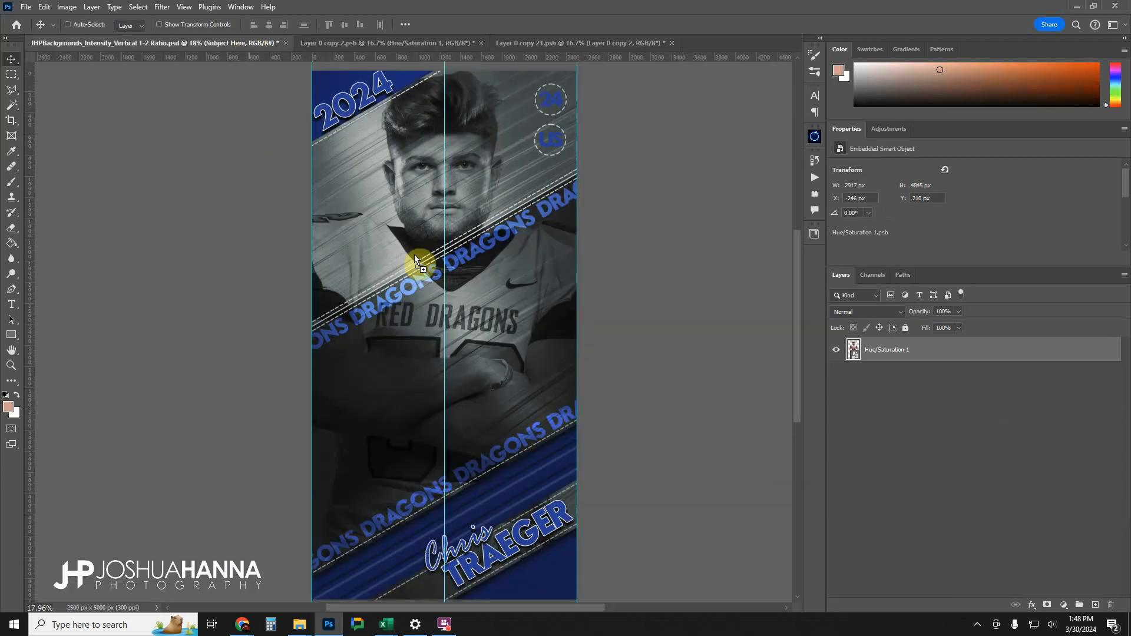
drag(415, 254, 454, 348)
drag(471, 271, 463, 324)
Scale the foreground player to 79.60% and centre him on the middle guide, below the large background face.
key(ctrl+t)
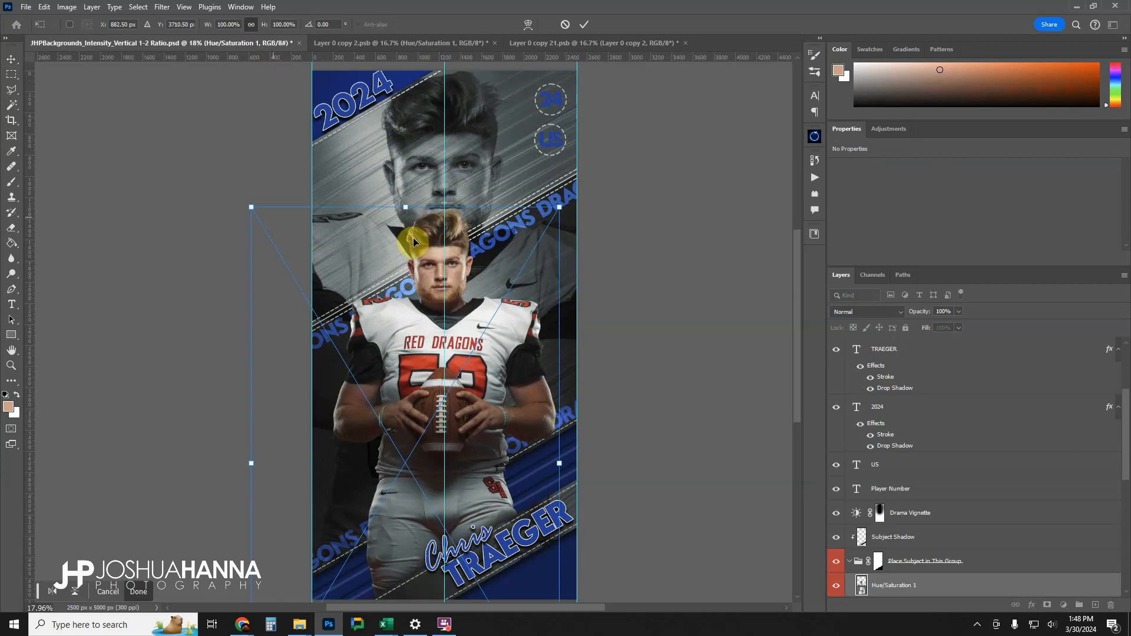
drag(251, 207, 327, 306)
drag(511, 400, 490, 340)
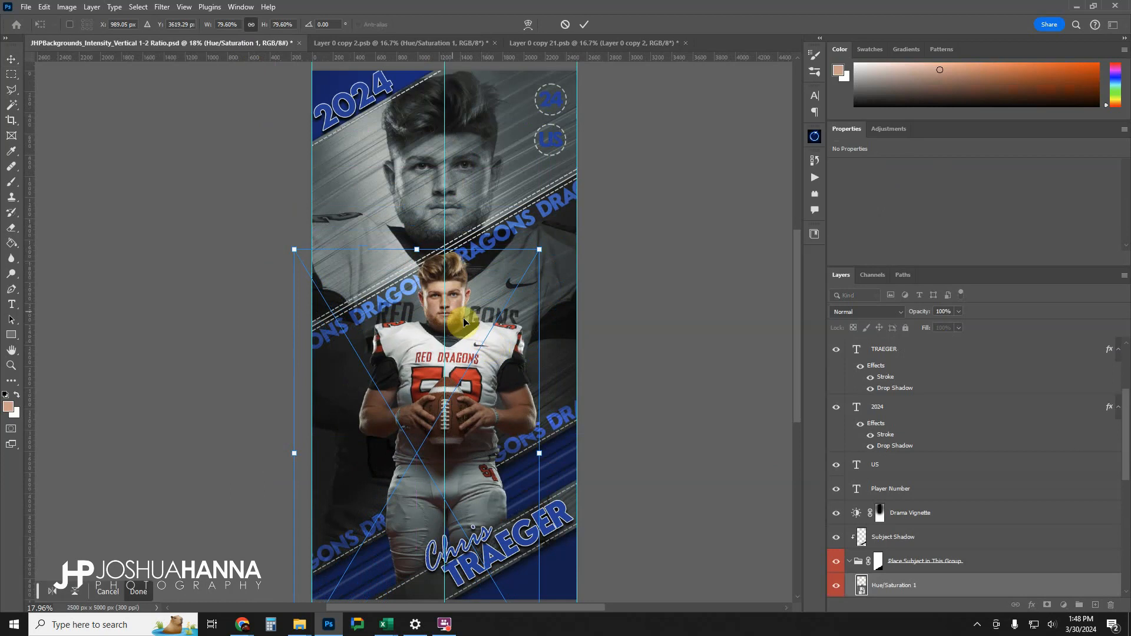
click(584, 25)
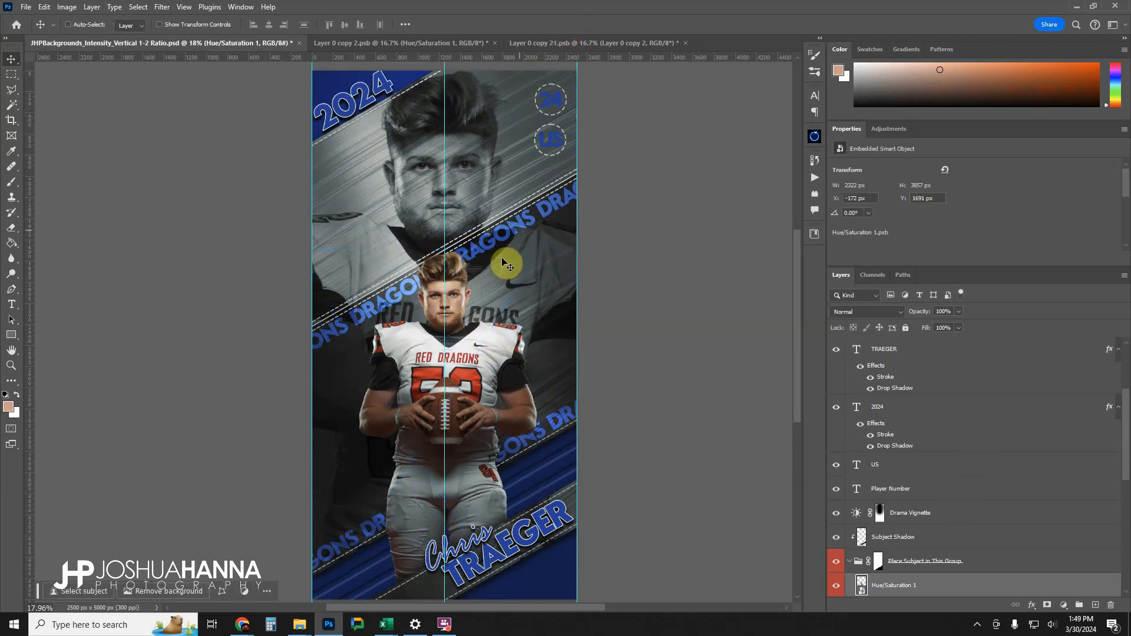
Clear all canvas guides from the template.
click(184, 7)
mouse_move(218, 313)
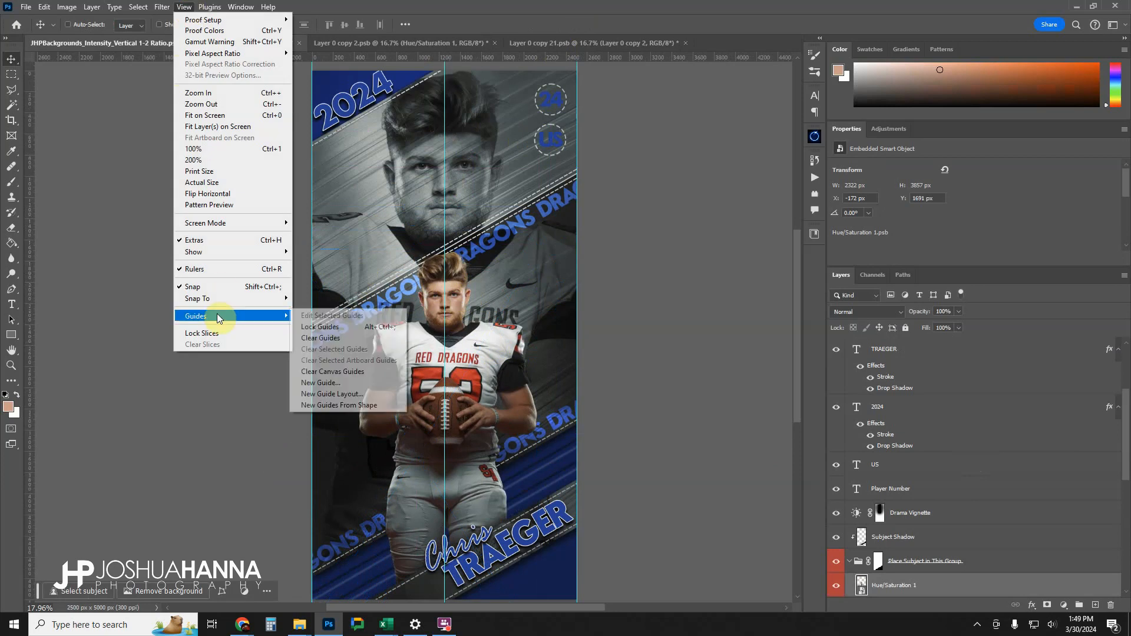
click(361, 374)
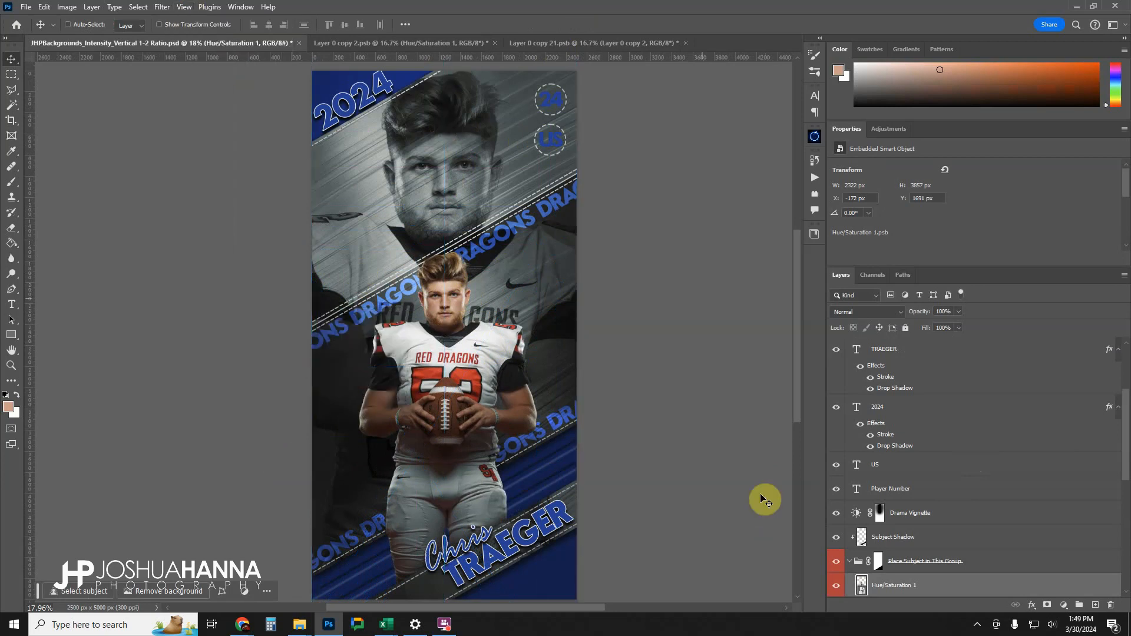
Collapse the Place Subject in This Group group, with the whole template in view.
click(11, 364)
right_click(500, 359)
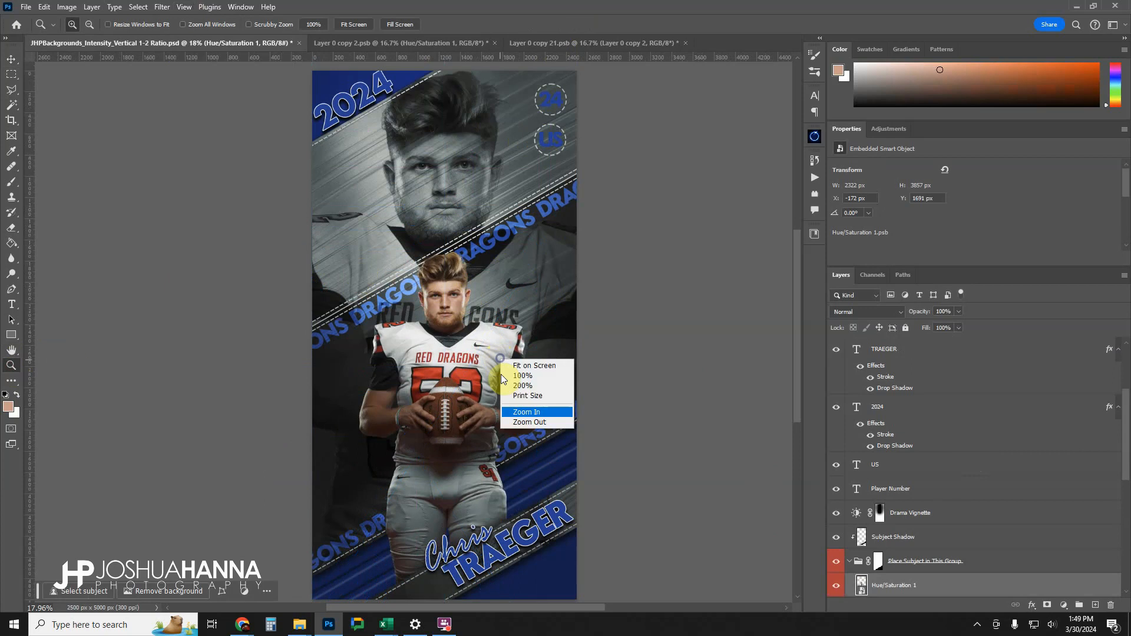
click(532, 422)
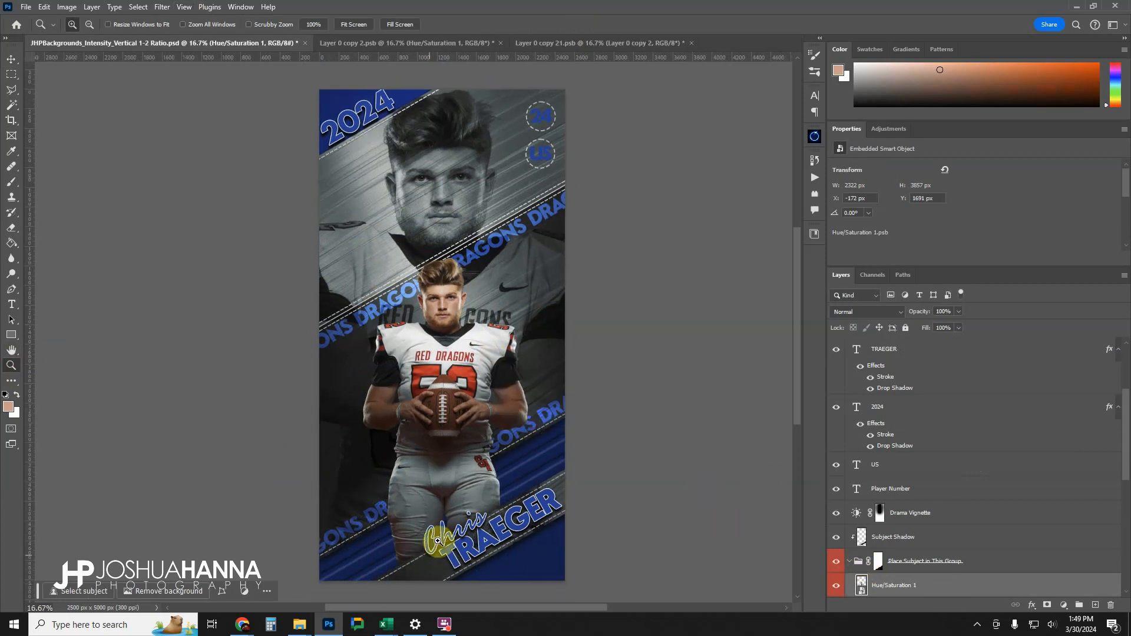
click(849, 563)
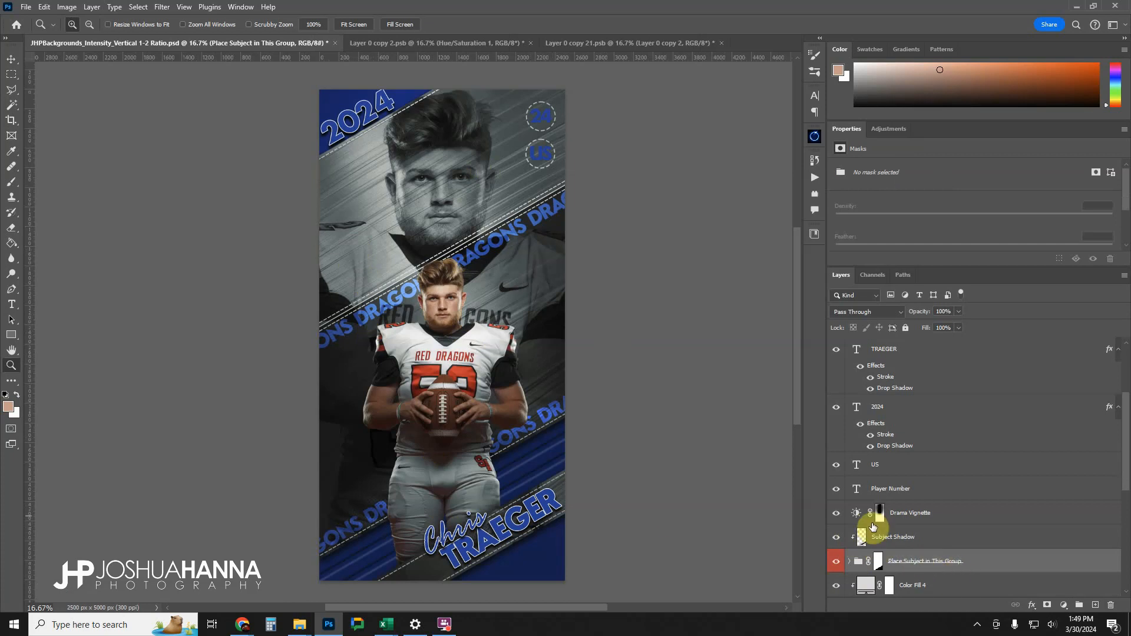
Recolour the 2024 text to dark red 940006, starting from the red sampled off the player's jersey number, and copy the hex code.
scroll(871, 521, up, 3)
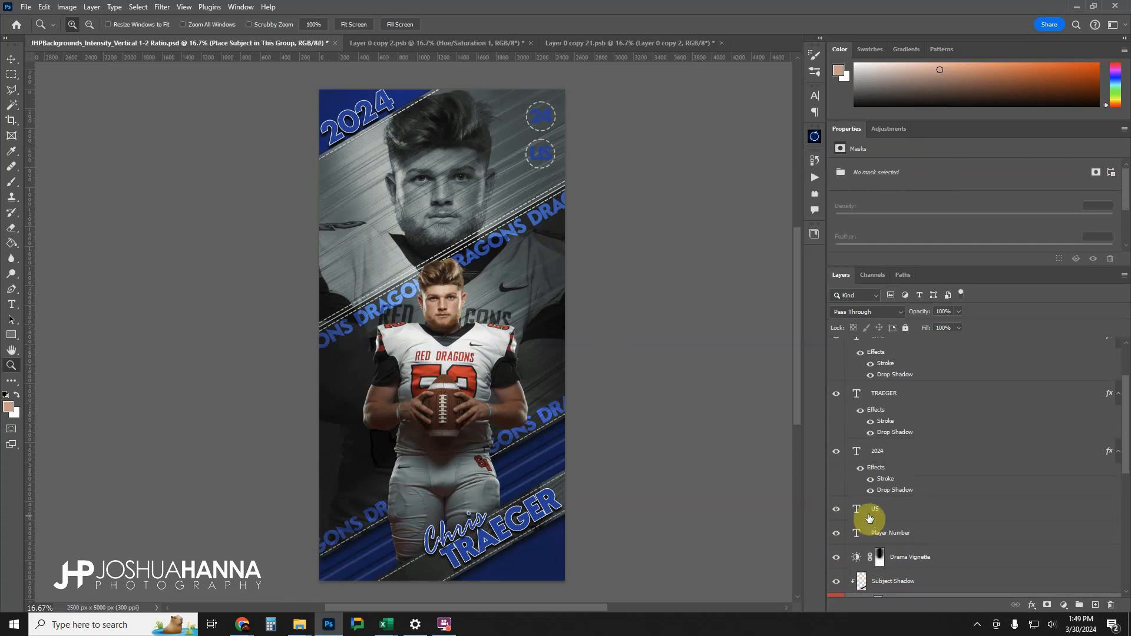
click(870, 451)
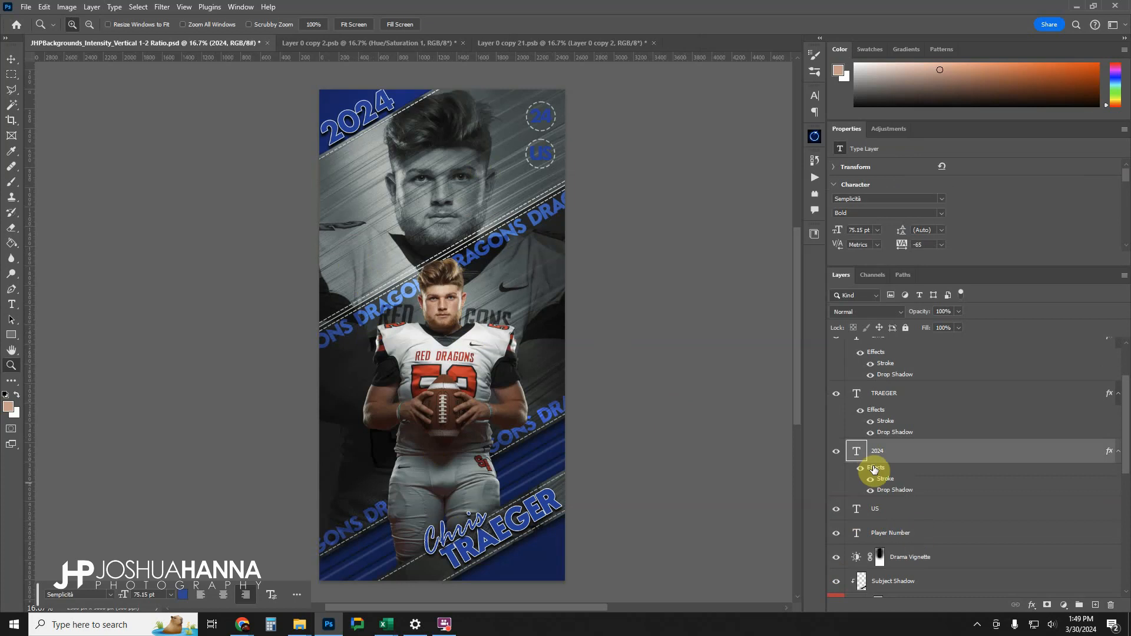
double_click(858, 452)
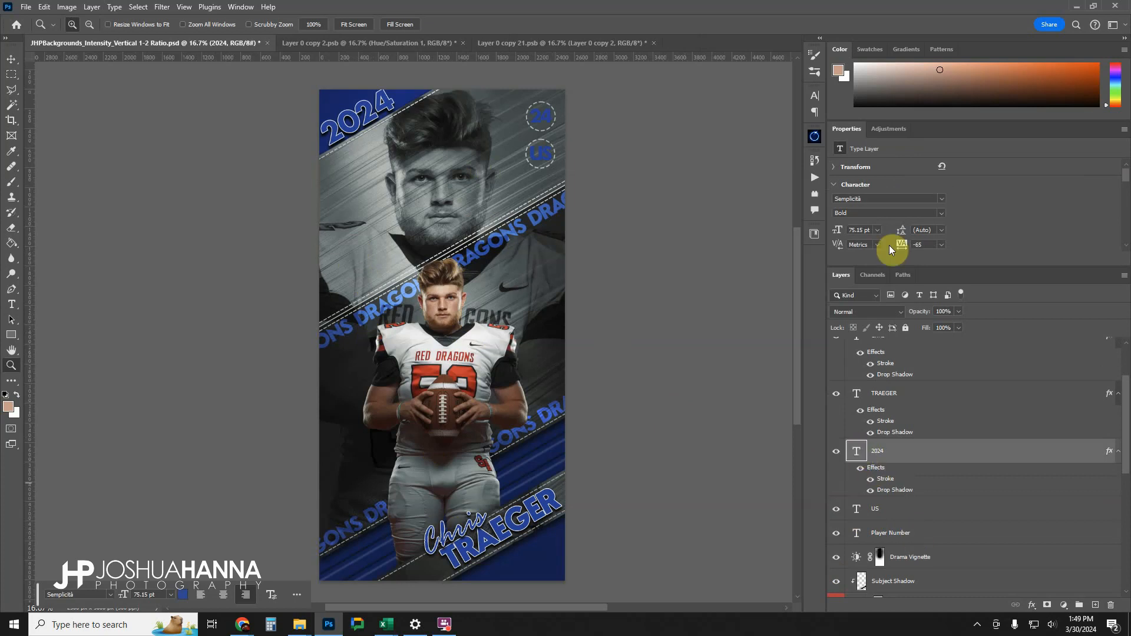
click(926, 230)
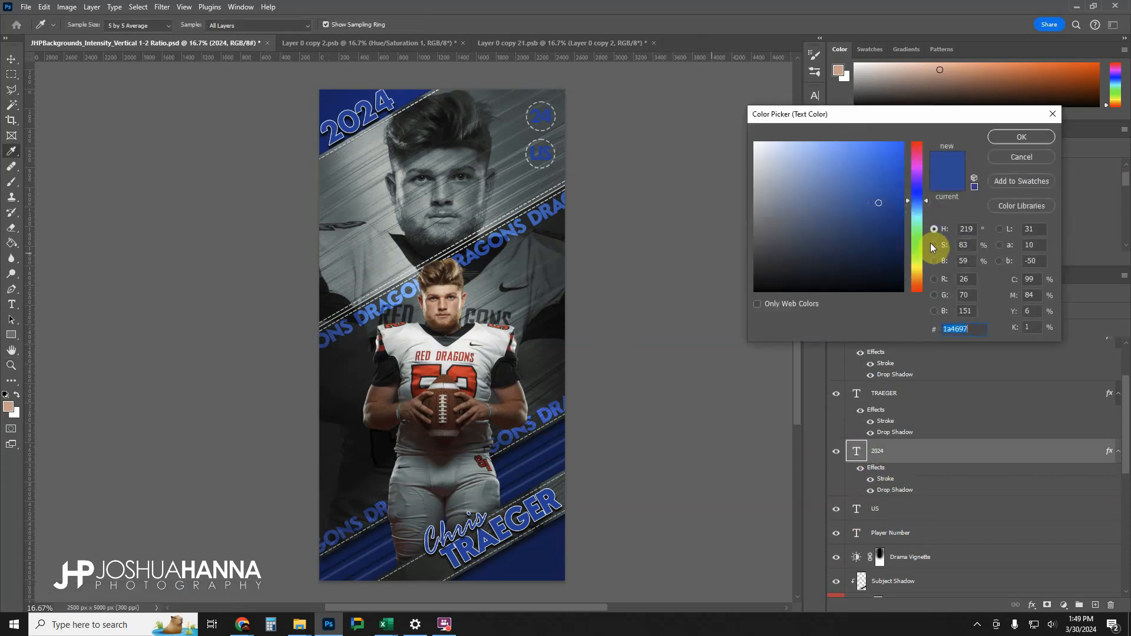
click(433, 369)
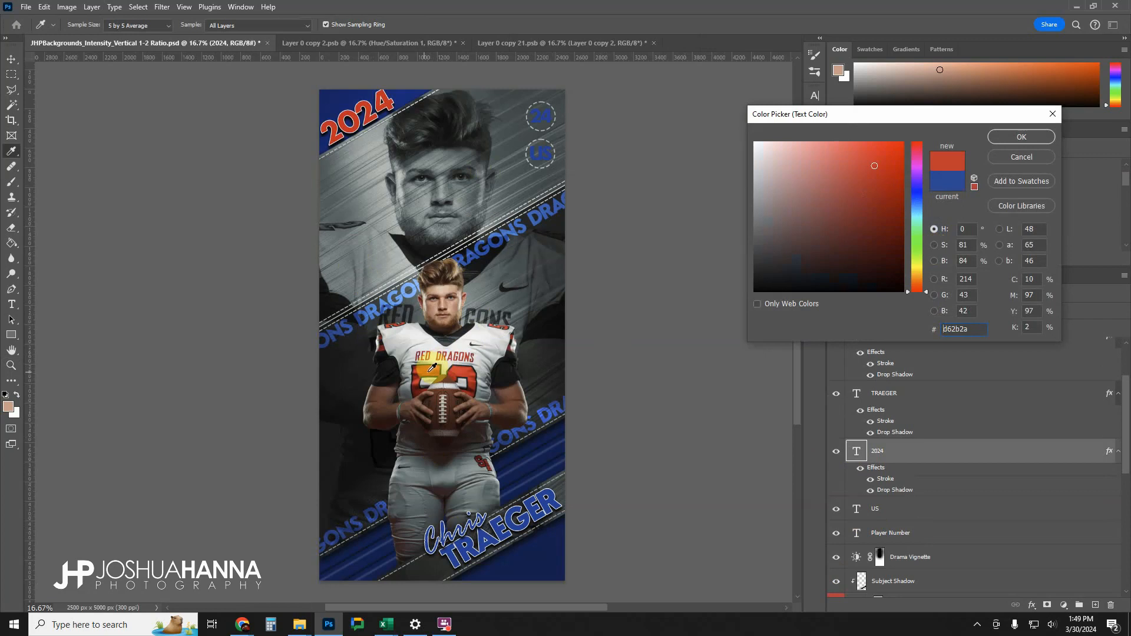
click(422, 371)
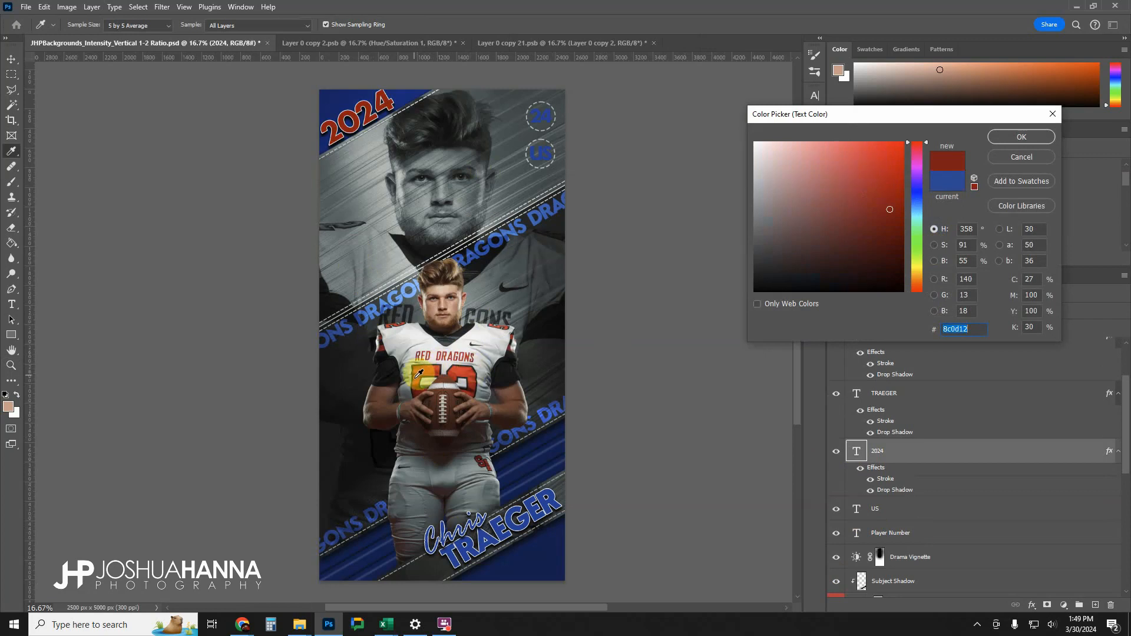
click(419, 370)
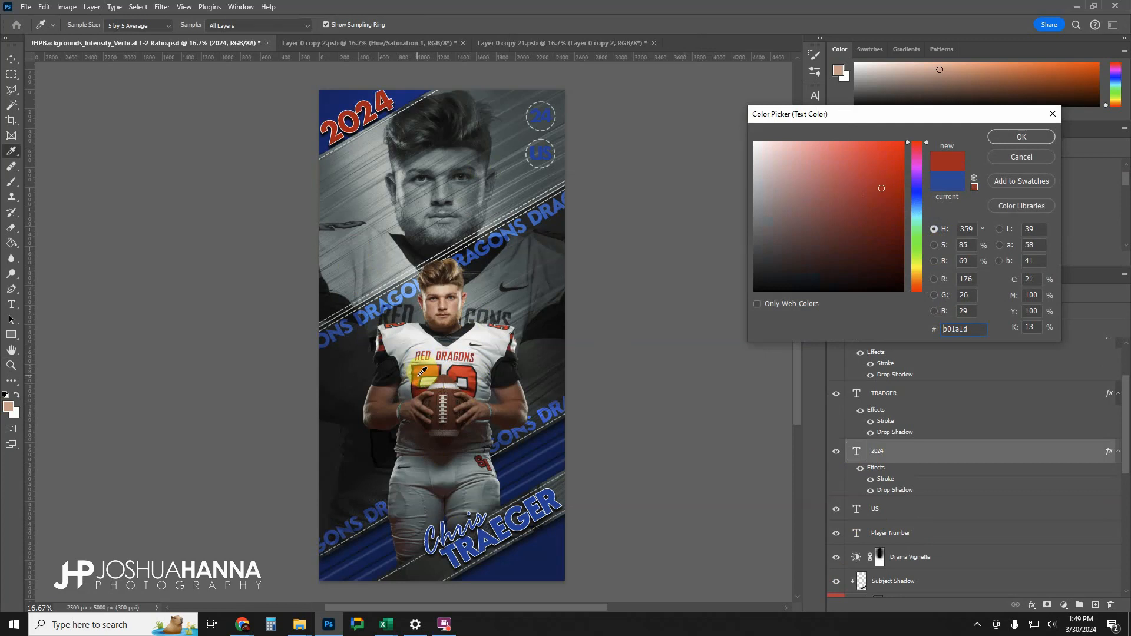
click(421, 371)
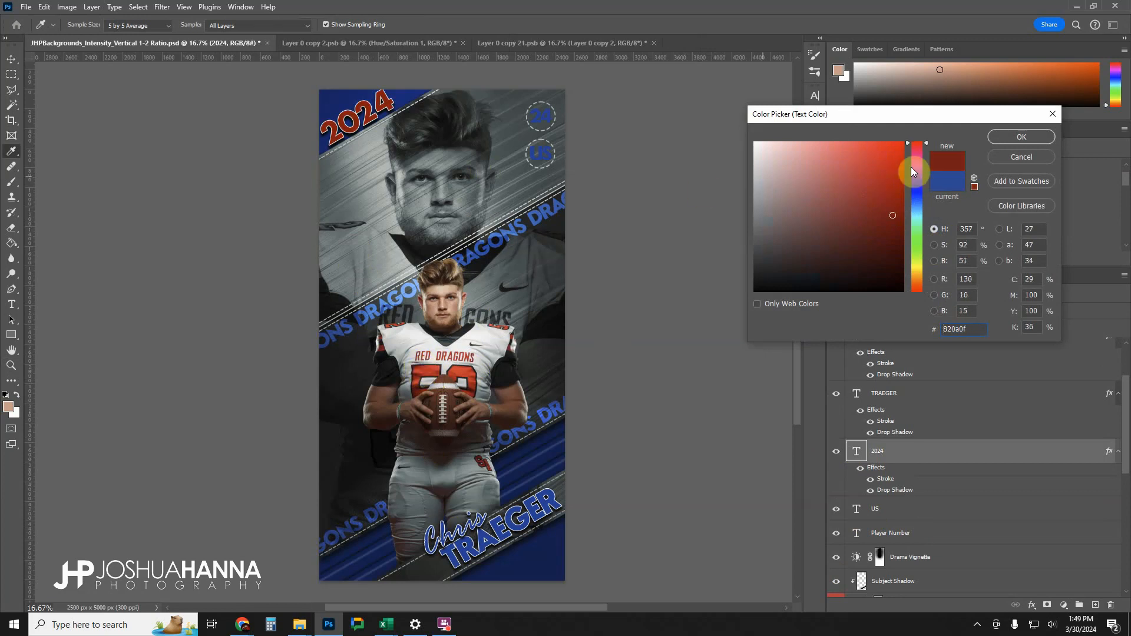
drag(898, 212, 905, 205)
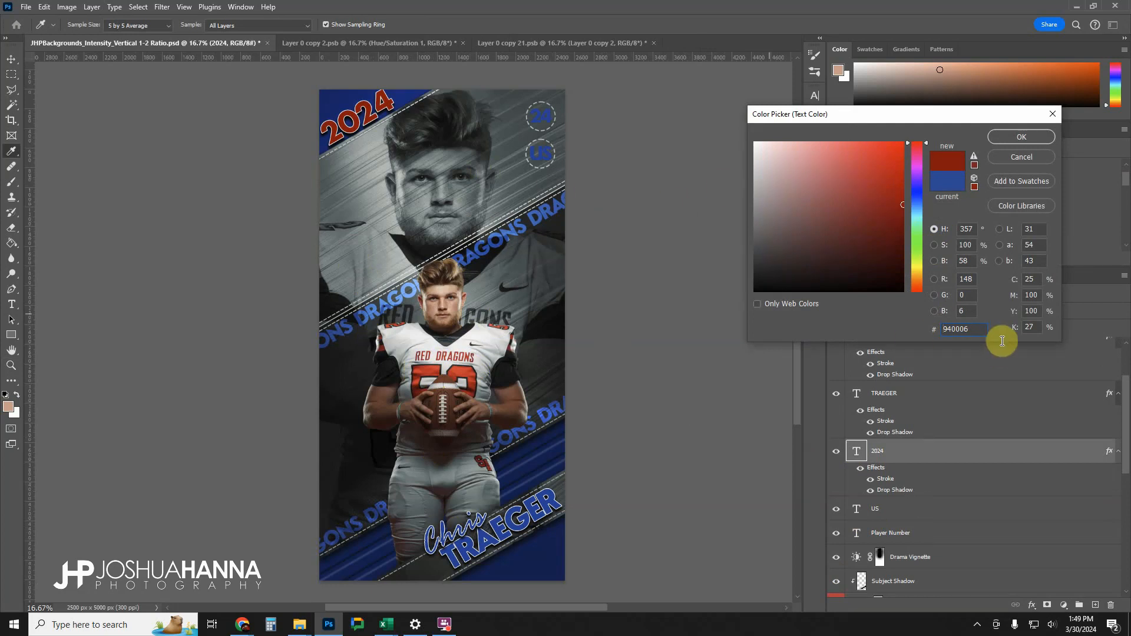
double_click(980, 327)
key(ctrl+c)
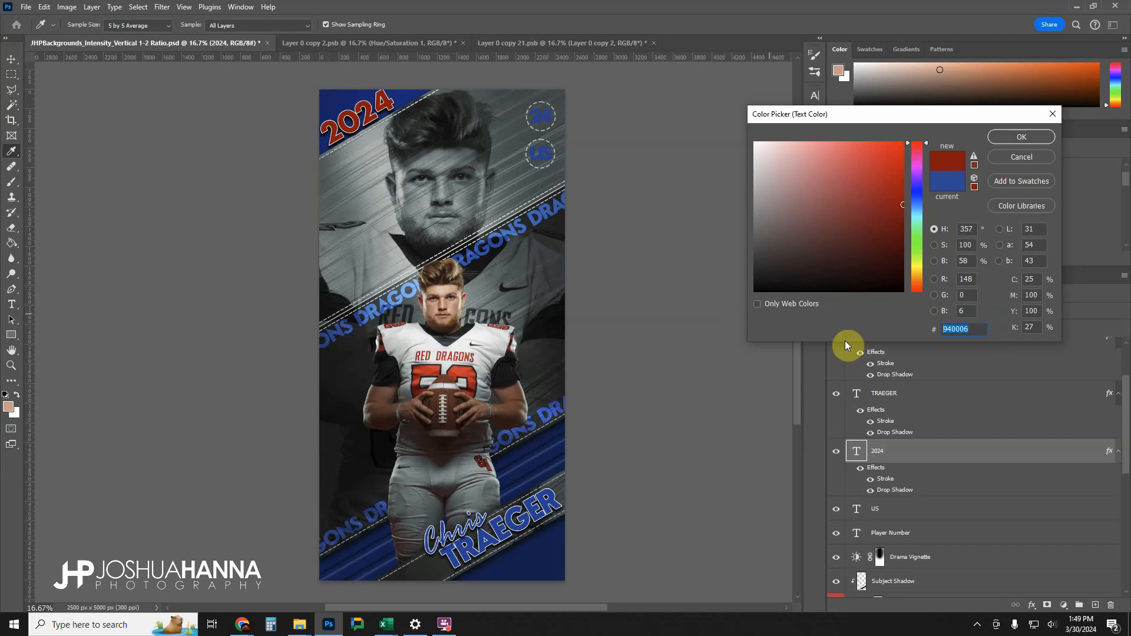
click(1022, 137)
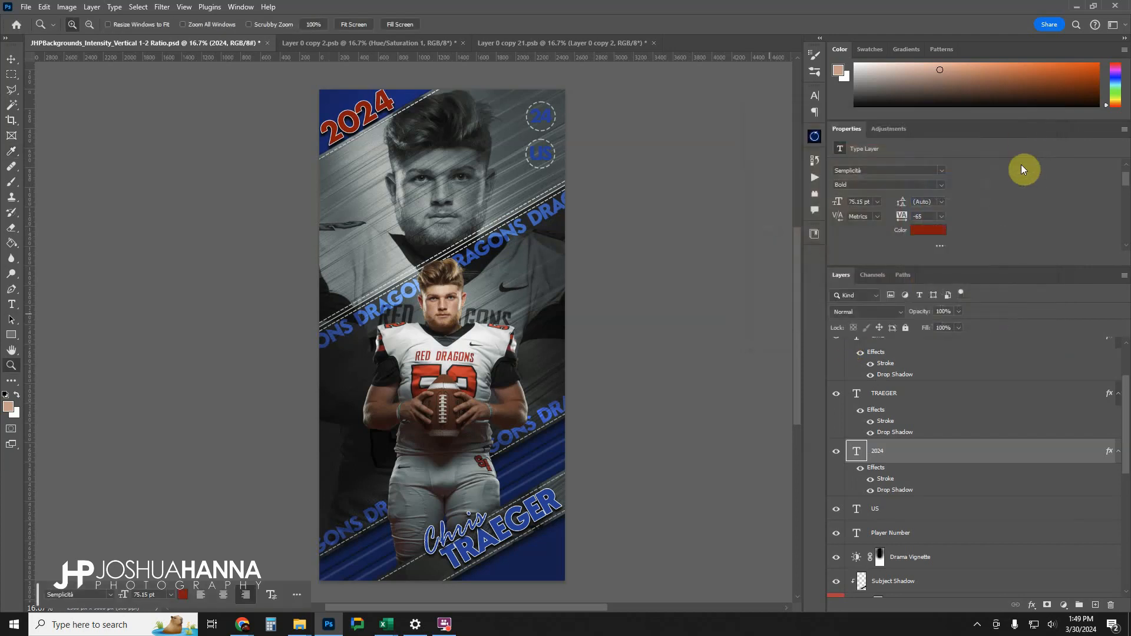
Change the text of the Player Number layer to 52.
scroll(896, 444, down, 1)
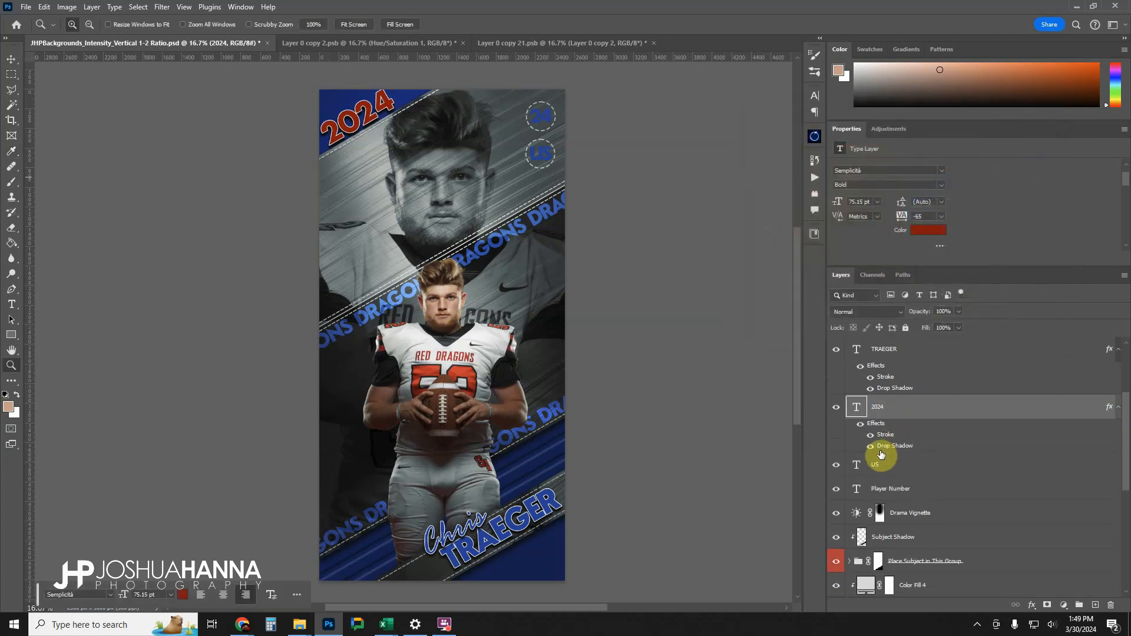
click(892, 475)
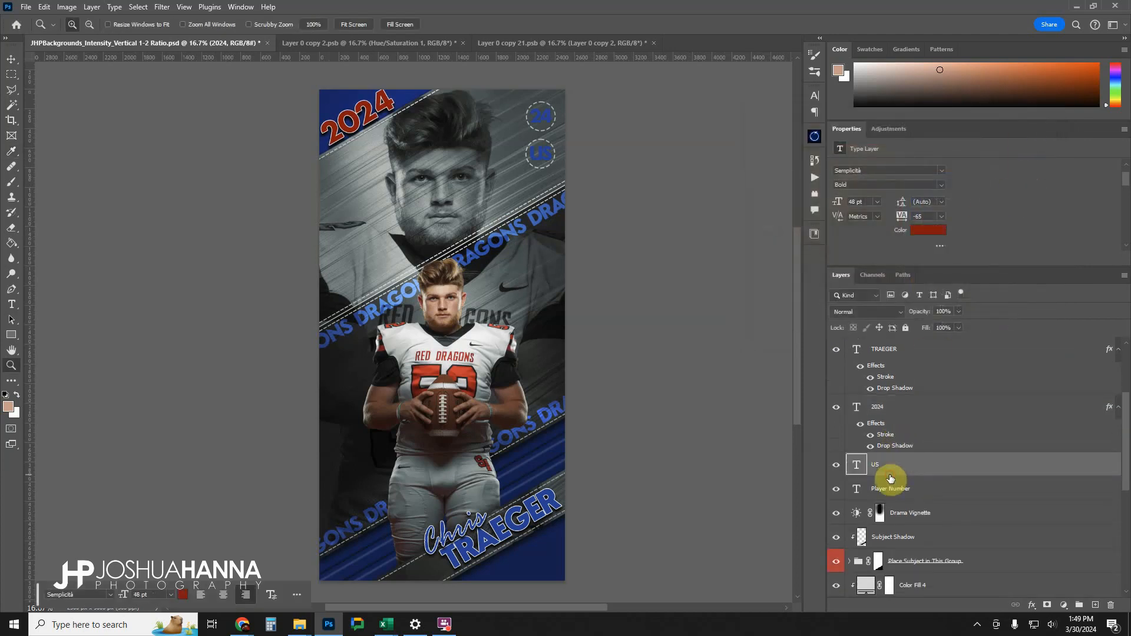
click(861, 491)
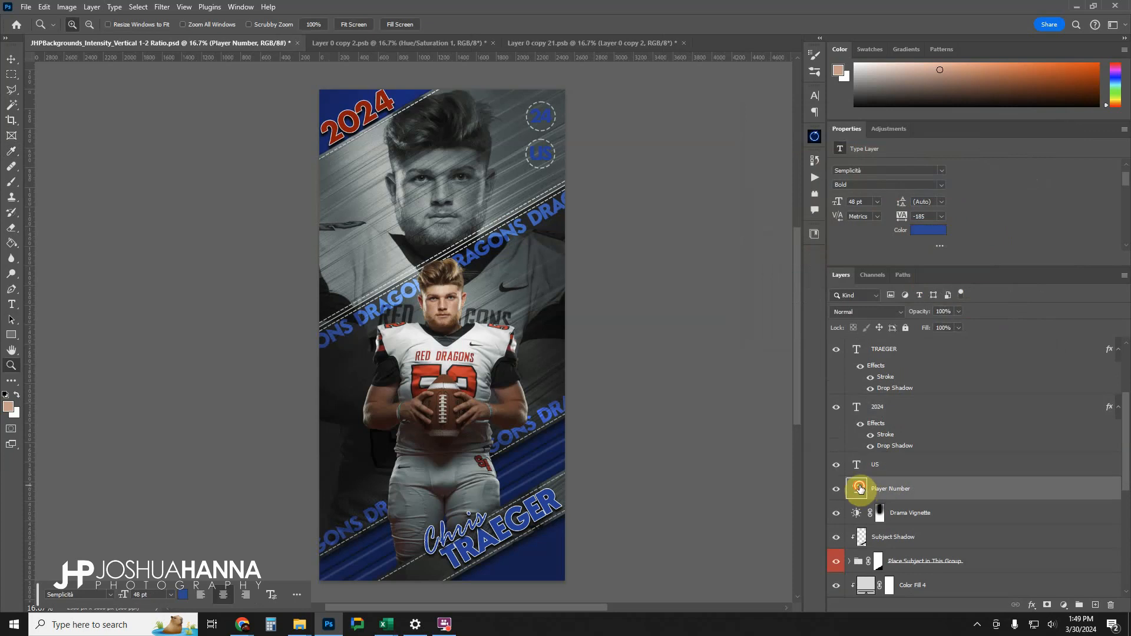
double_click(860, 488)
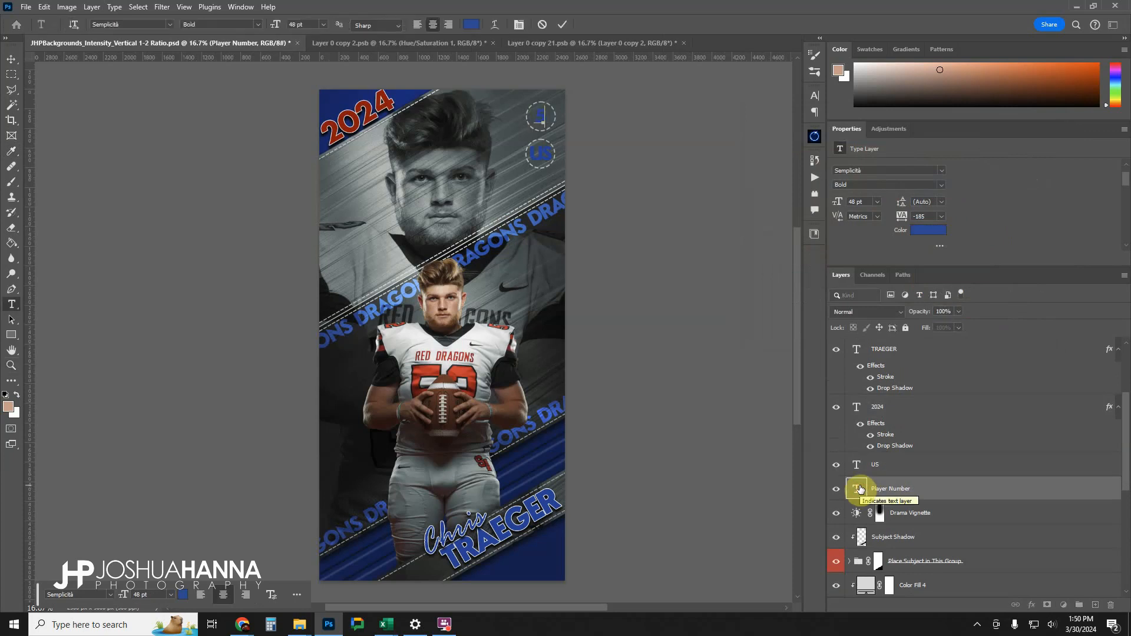
click(563, 24)
key(z)
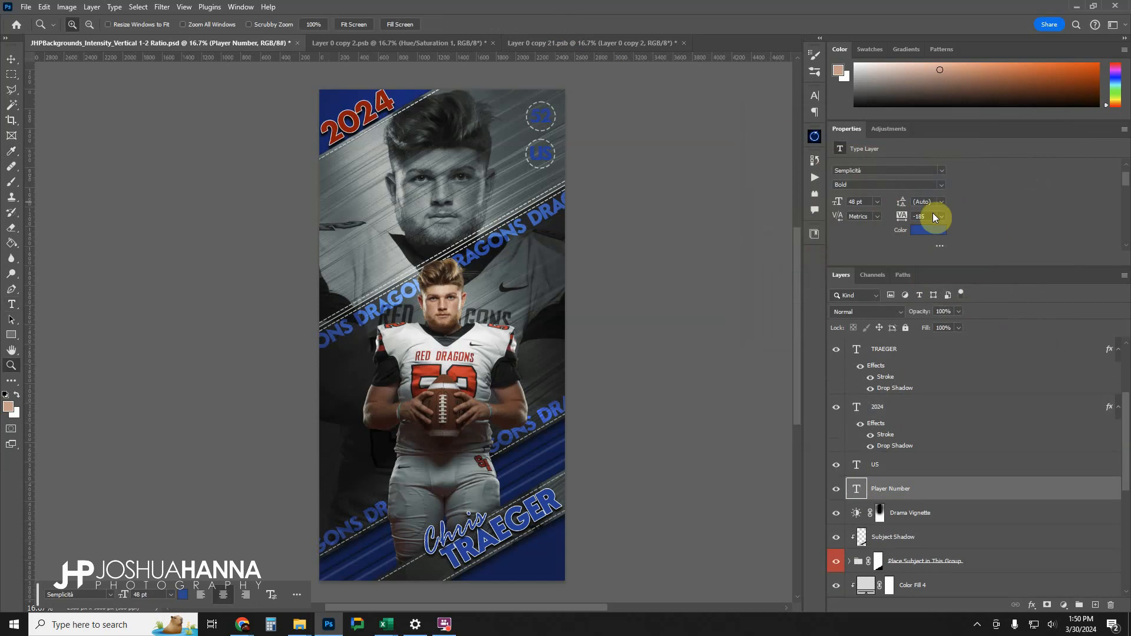
Recolour the player number text to the brighter red c90008 and copy its hex code.
click(926, 231)
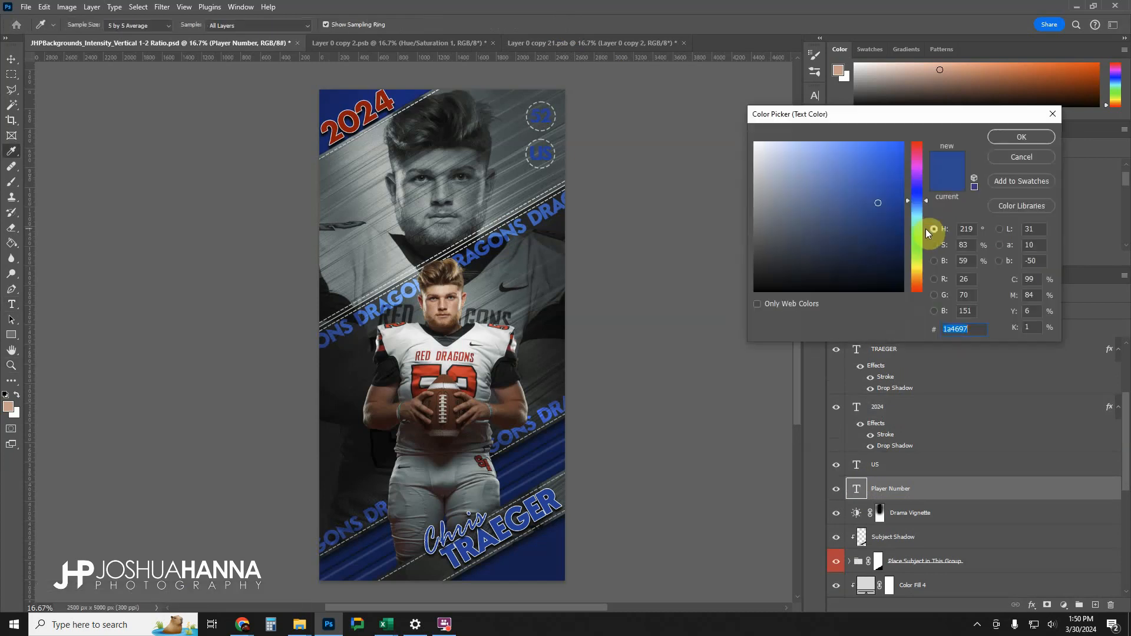
key(ctrl+v)
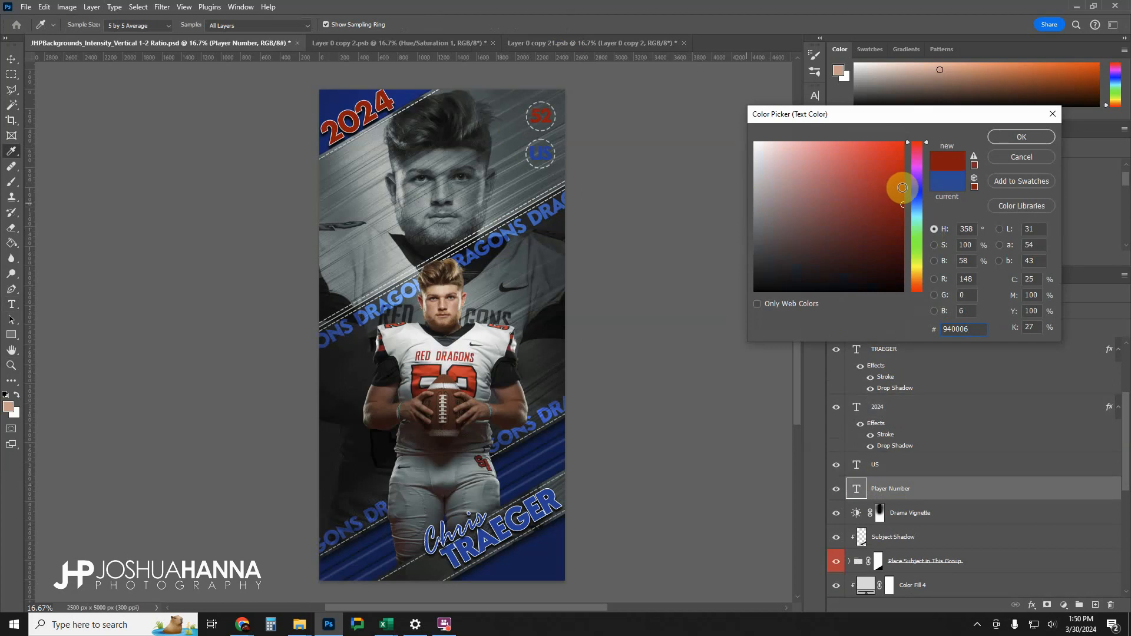
drag(900, 191, 905, 175)
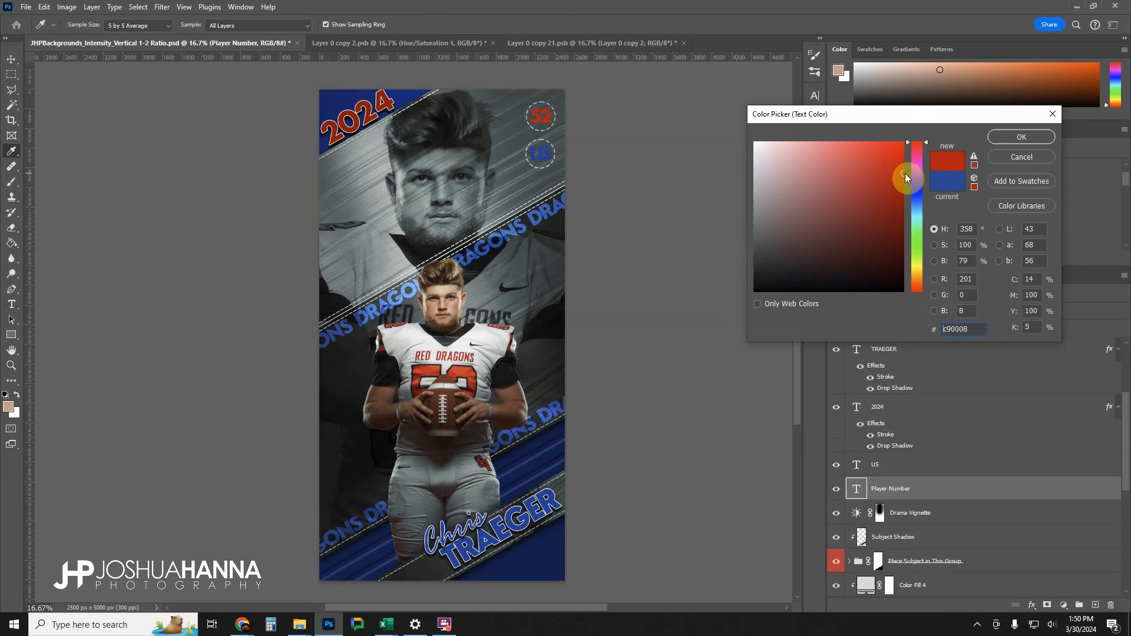
double_click(969, 328)
key(ctrl+c)
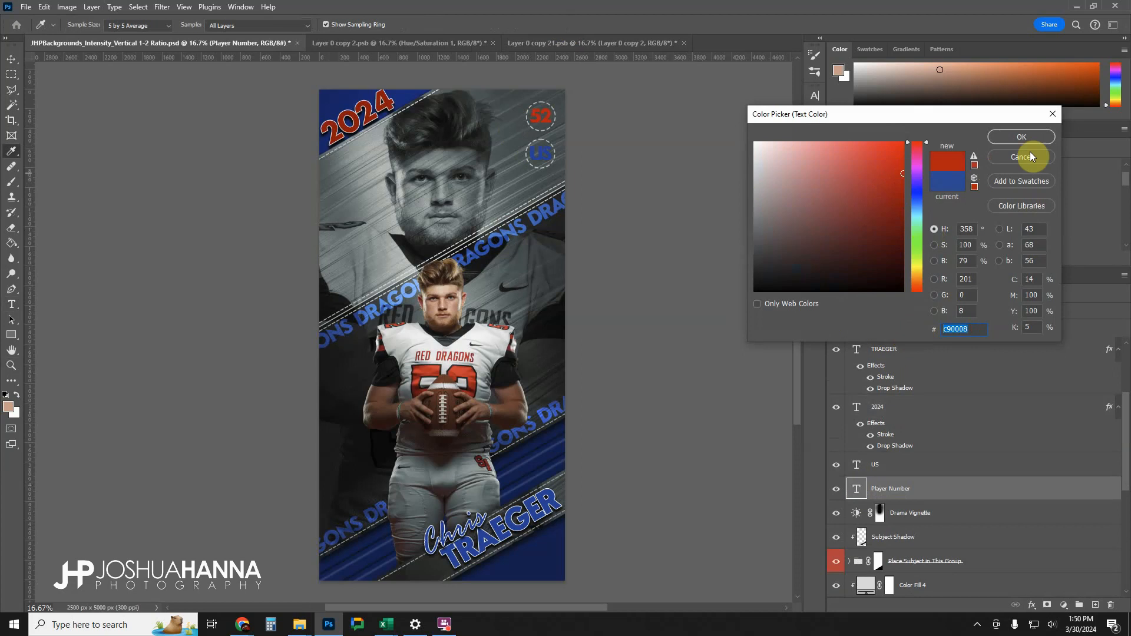
click(1021, 138)
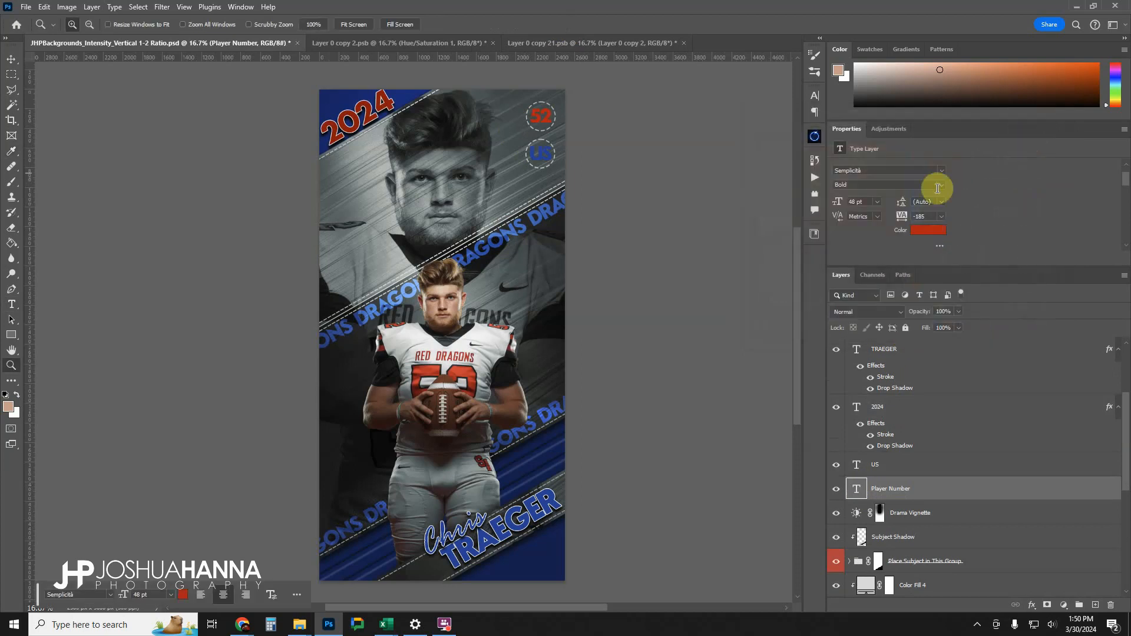
Replace the US text in the lower dashed circle with SA.
click(875, 468)
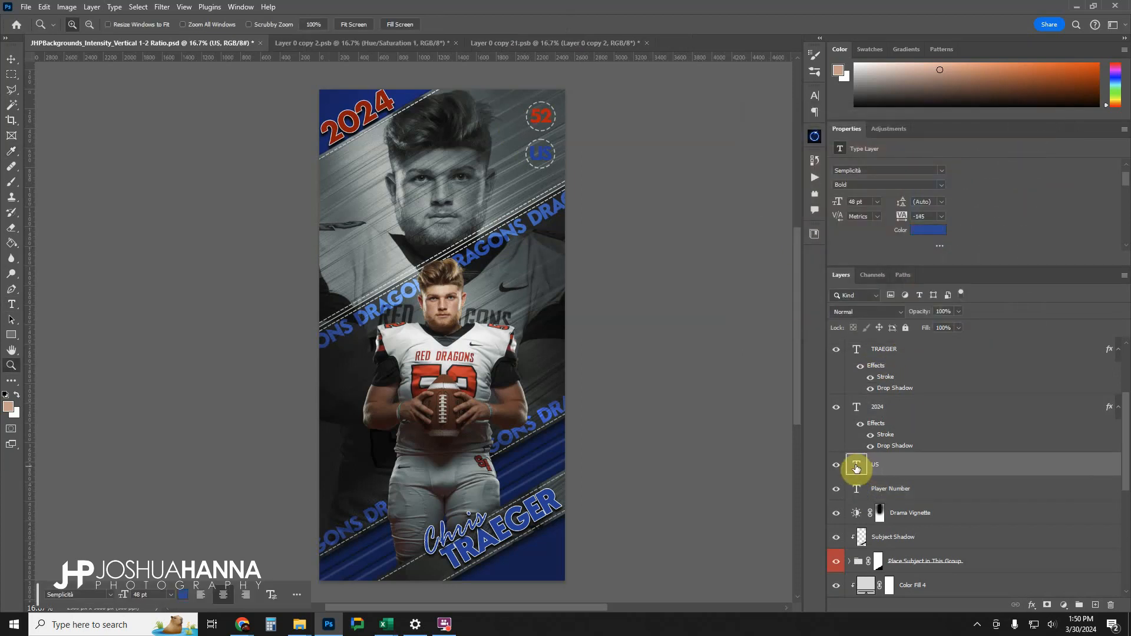
double_click(857, 467)
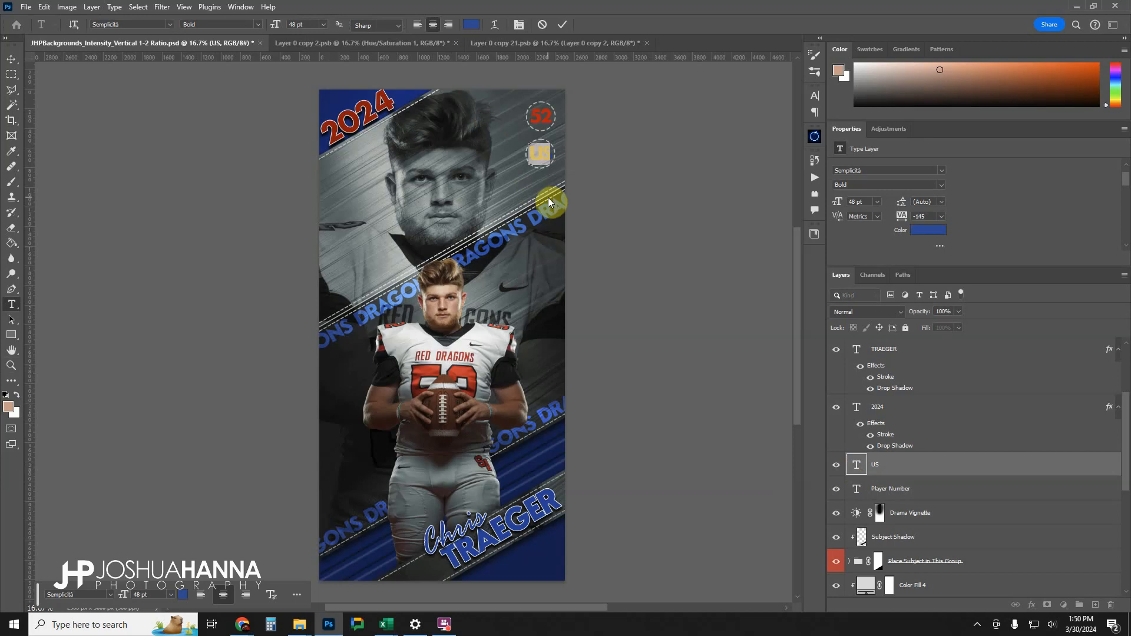
text(34)
click(562, 24)
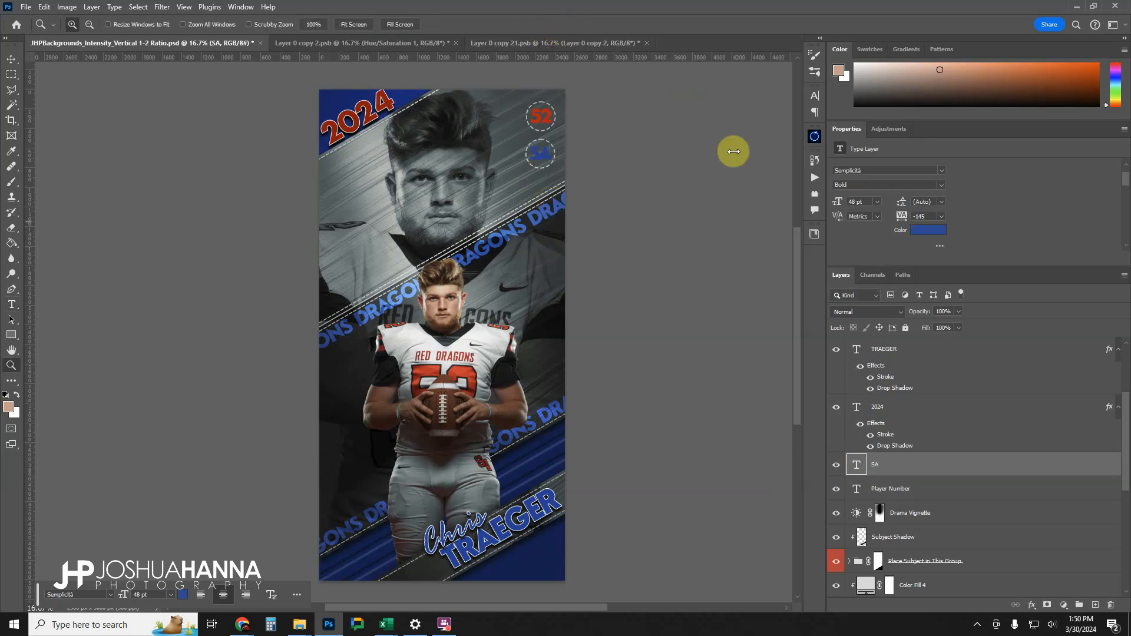
Set the SA text colour to red c90008, matching the player number.
click(928, 229)
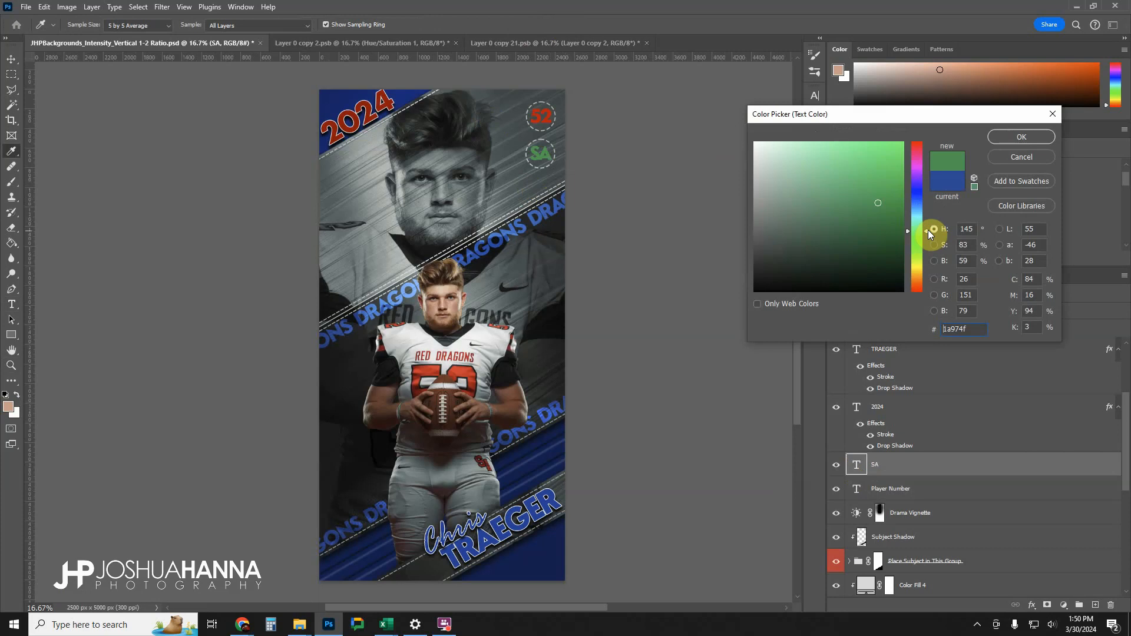
text(c9)
drag(983, 331, 896, 334)
key(ctrl+v)
click(1003, 138)
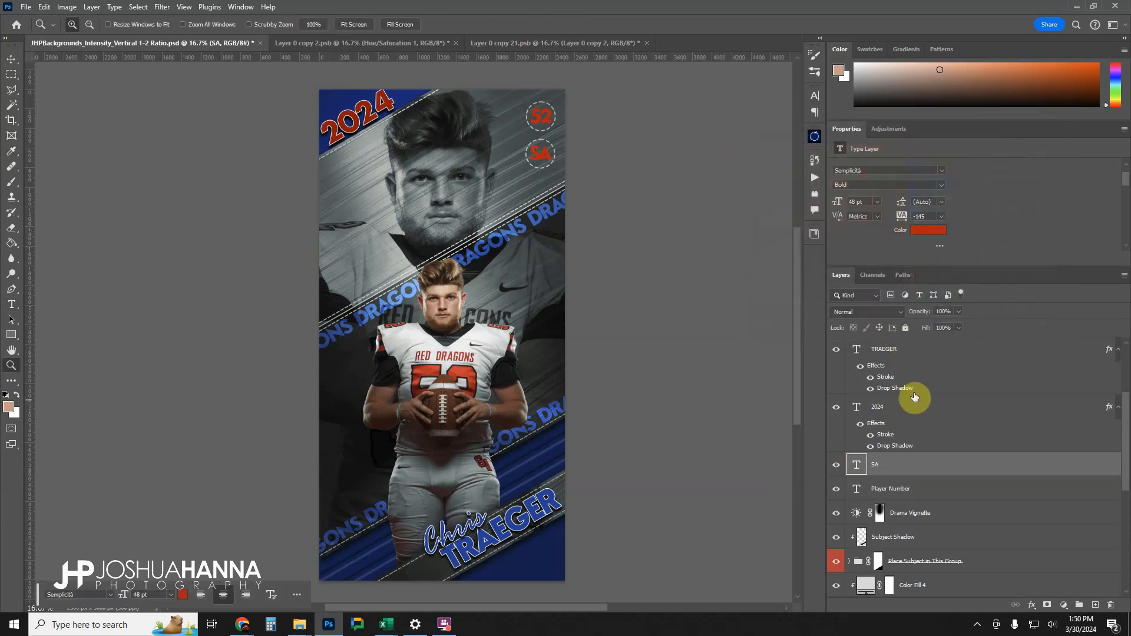
Open the contents of the Background Text - EDIT THIS SMART OBJECT layer.
scroll(877, 416, down, 1)
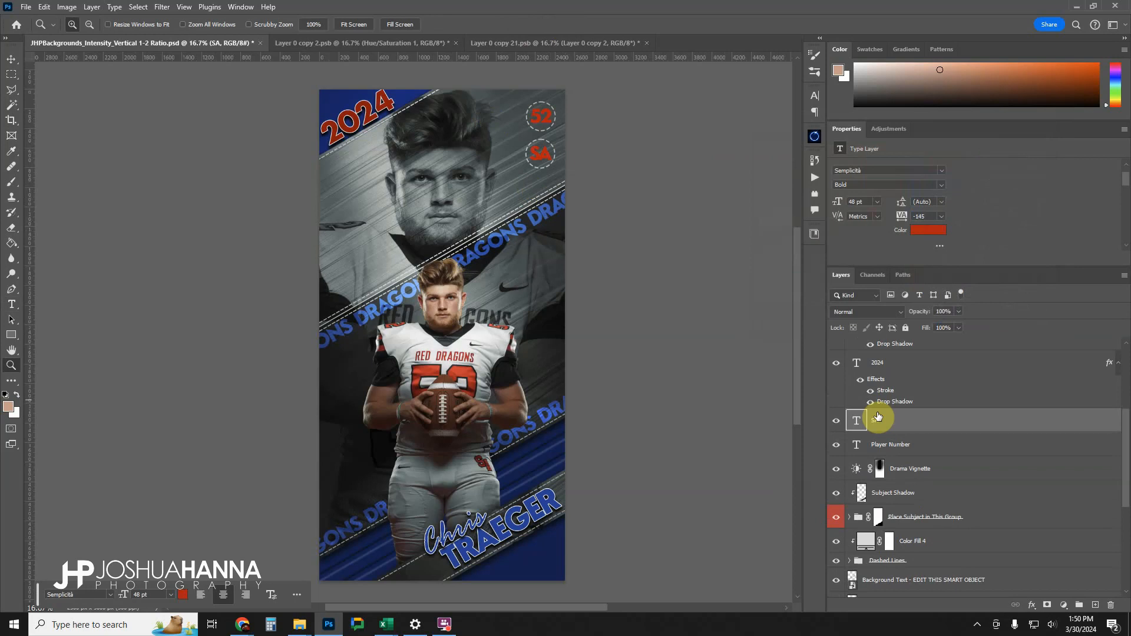
scroll(877, 417, down, 3)
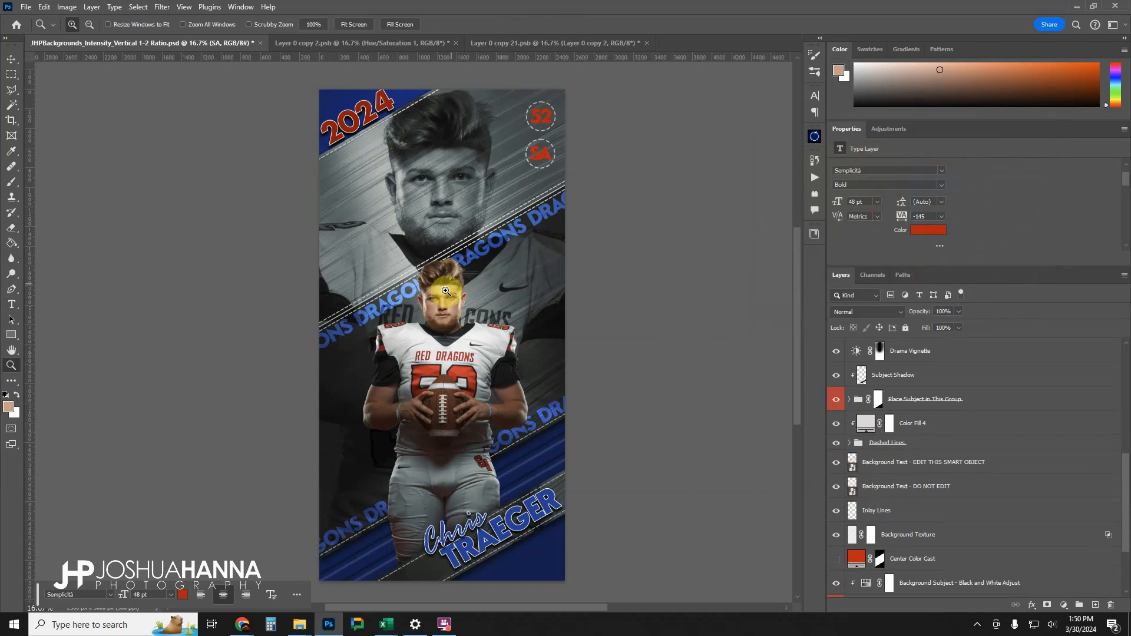
double_click(853, 464)
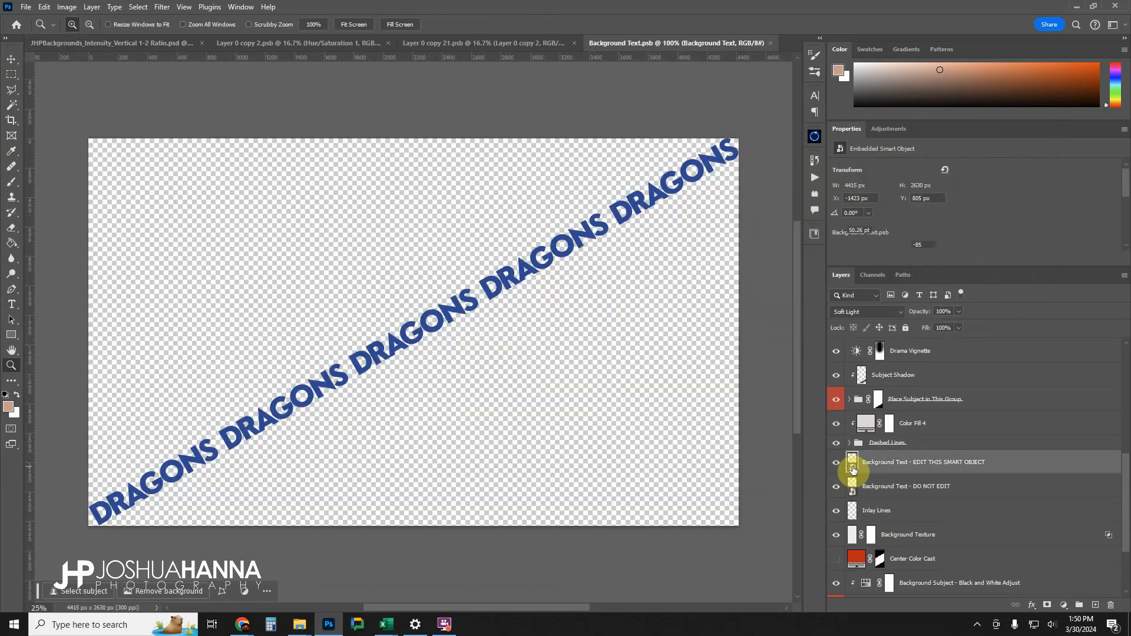
Recolour the repeated DRAGONS text to a darker shade of red c90008, and save and close the smart object.
scroll(918, 197, down, 1)
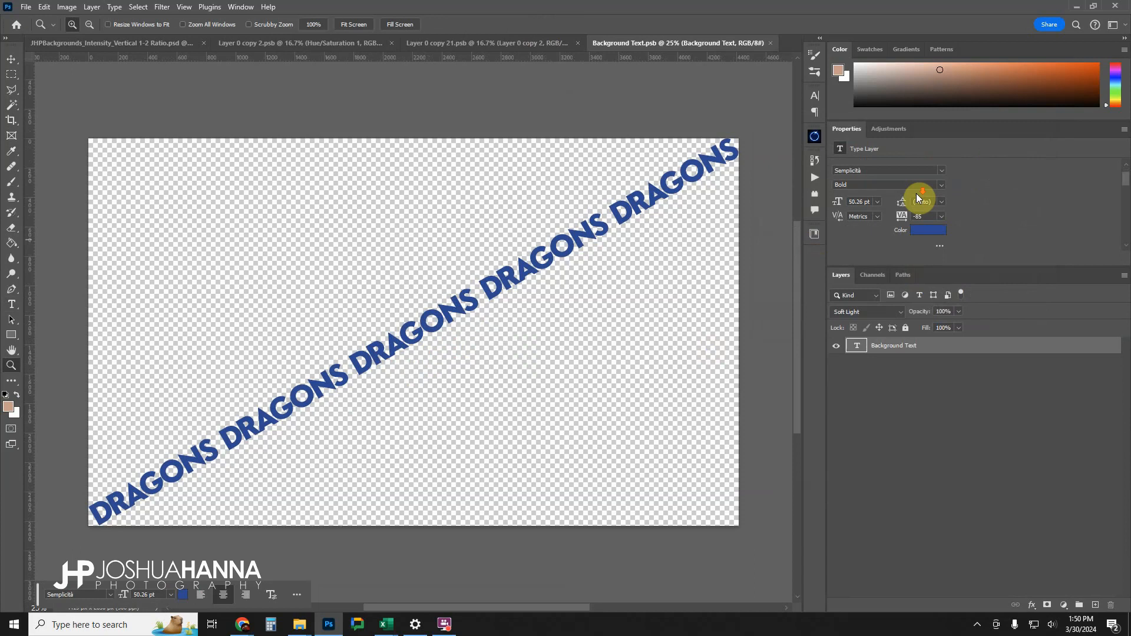
click(933, 229)
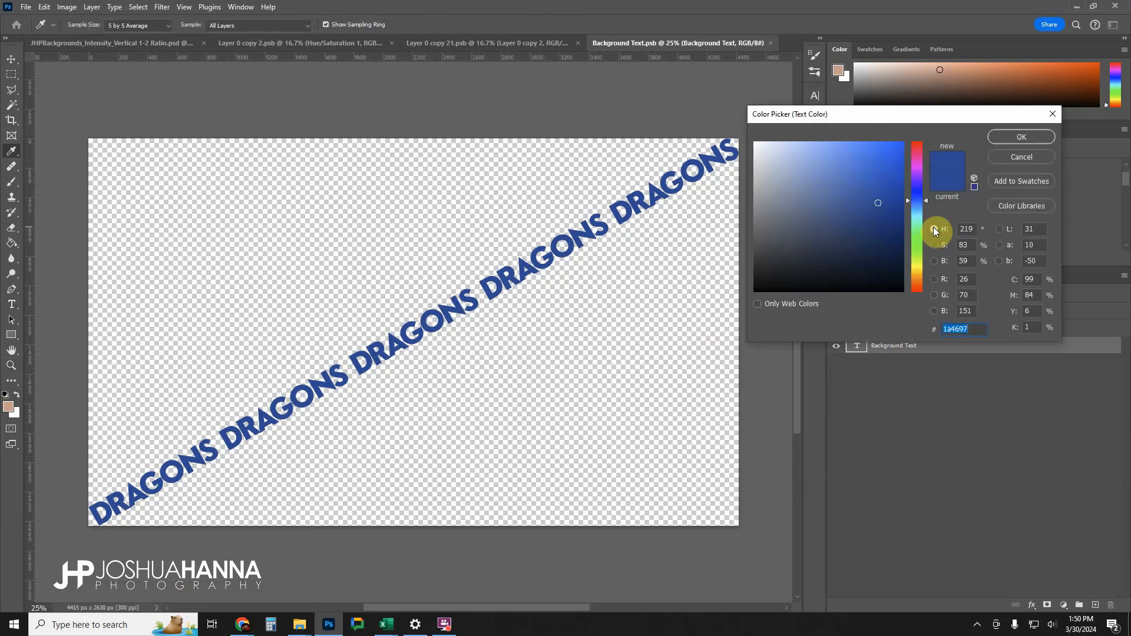
key(ctrl+v)
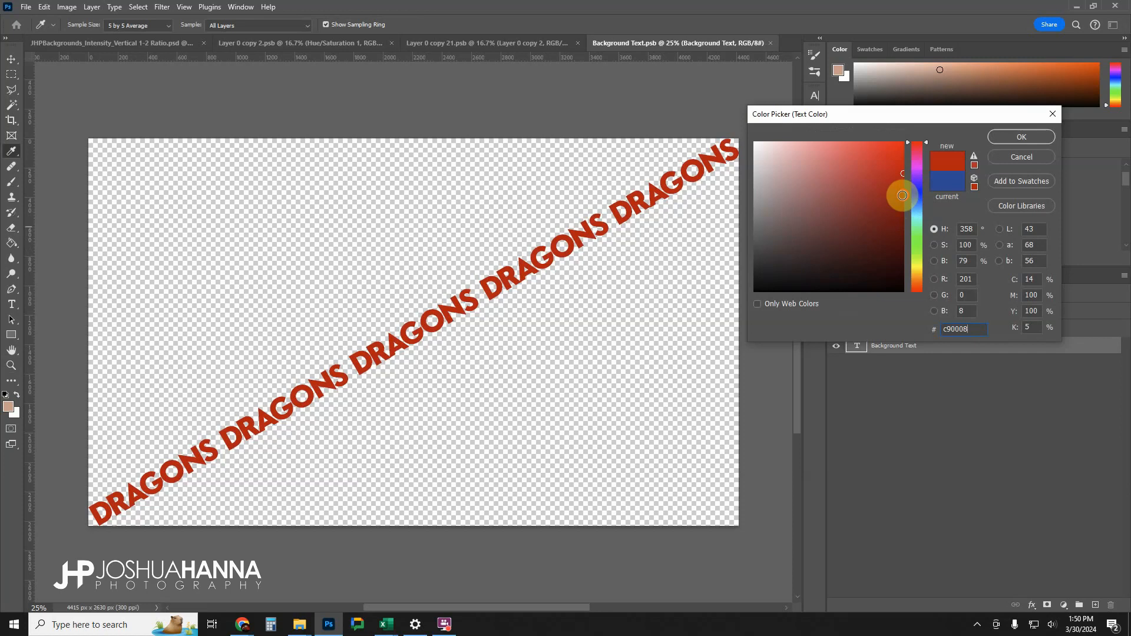
drag(902, 195, 904, 210)
click(1021, 136)
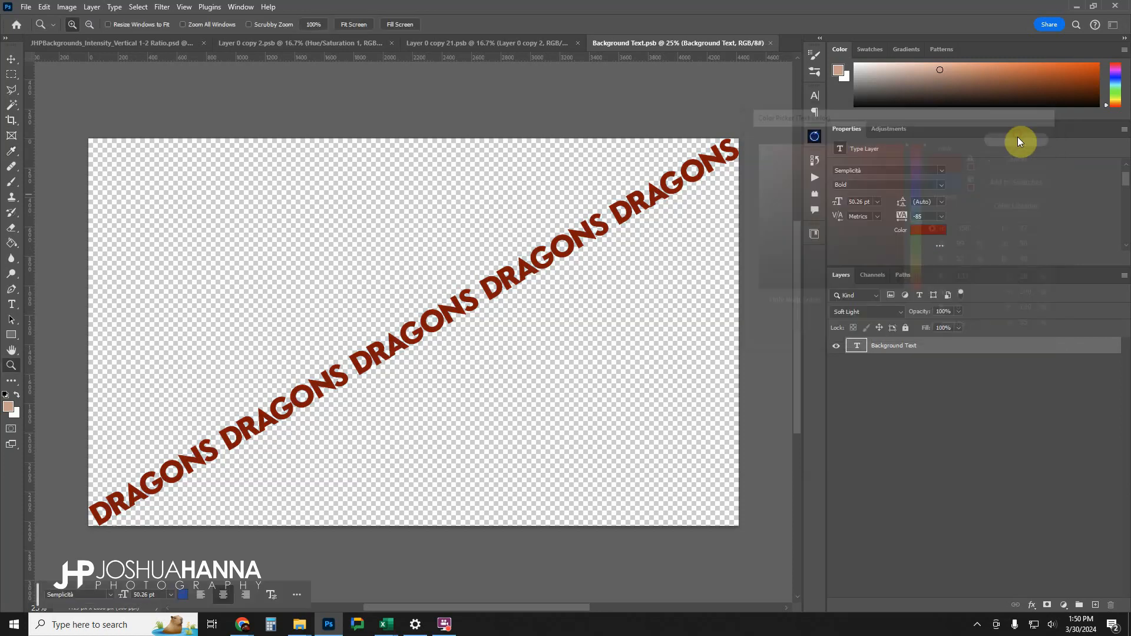
click(770, 43)
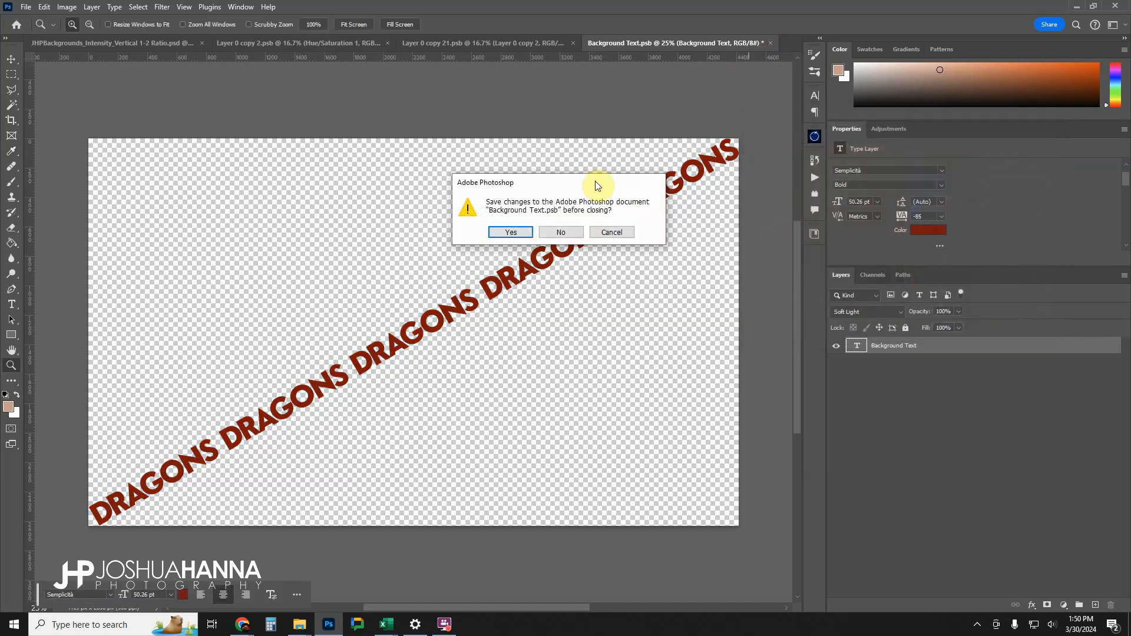
click(512, 232)
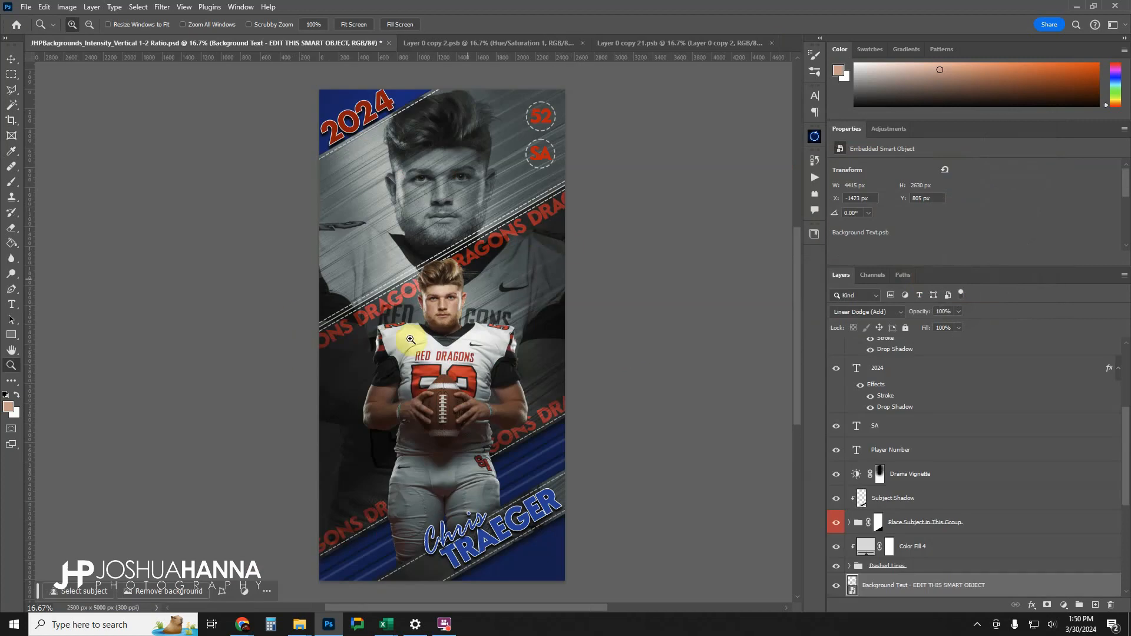
Set the fill of the Background Color layer to red c90008.
scroll(927, 451, down, 1)
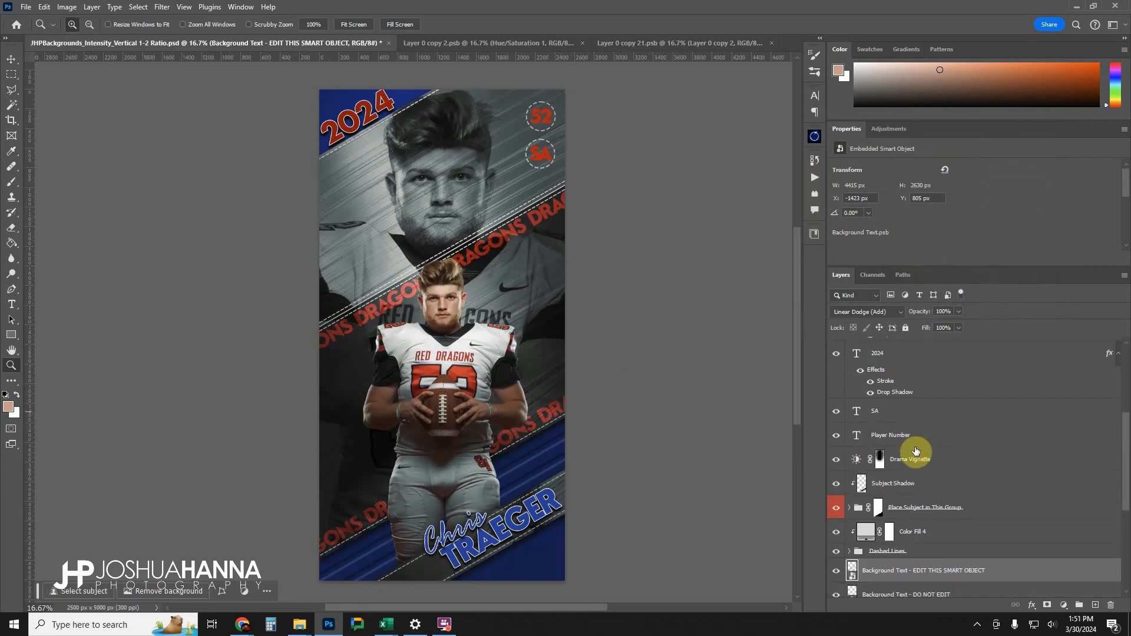
scroll(915, 450, down, 5)
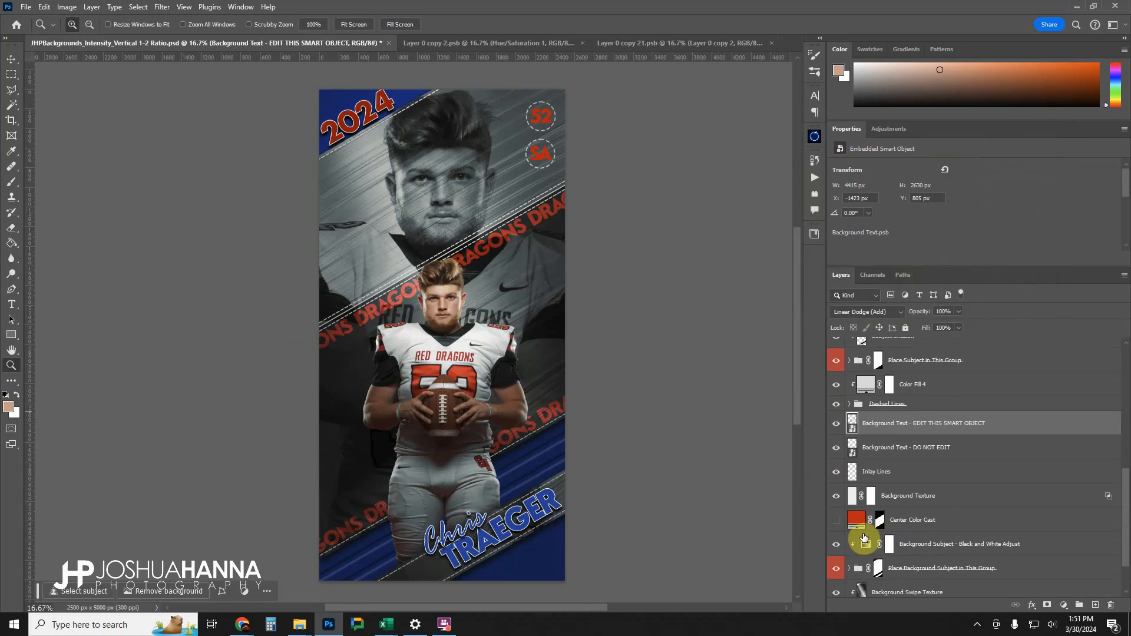
scroll(864, 537, down, 2)
scroll(861, 565, down, 2)
double_click(857, 585)
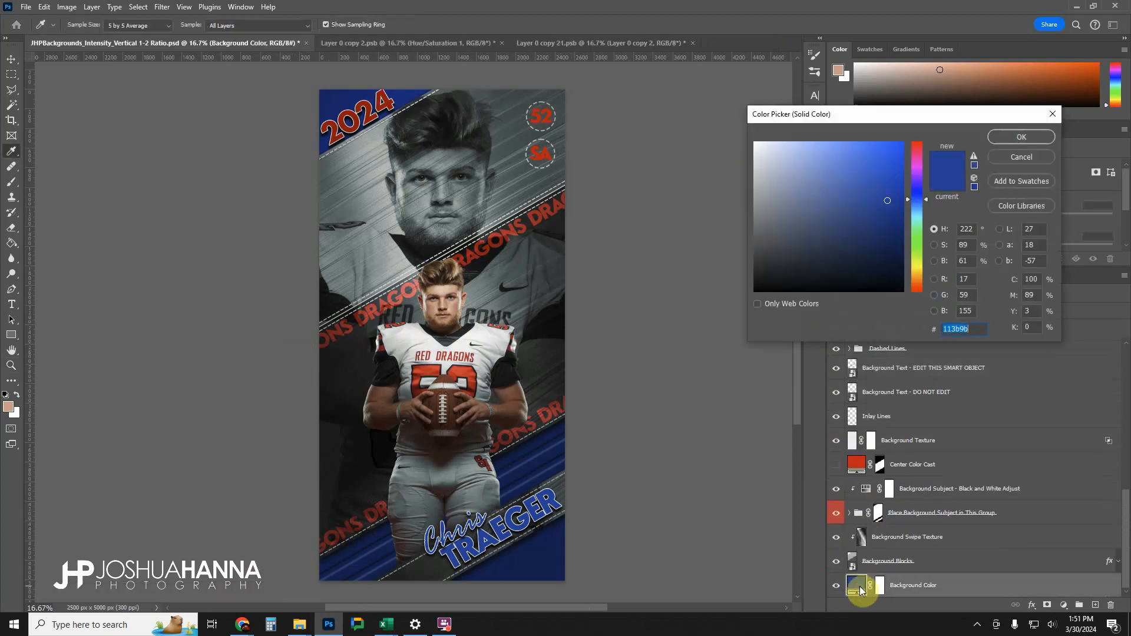
click(427, 341)
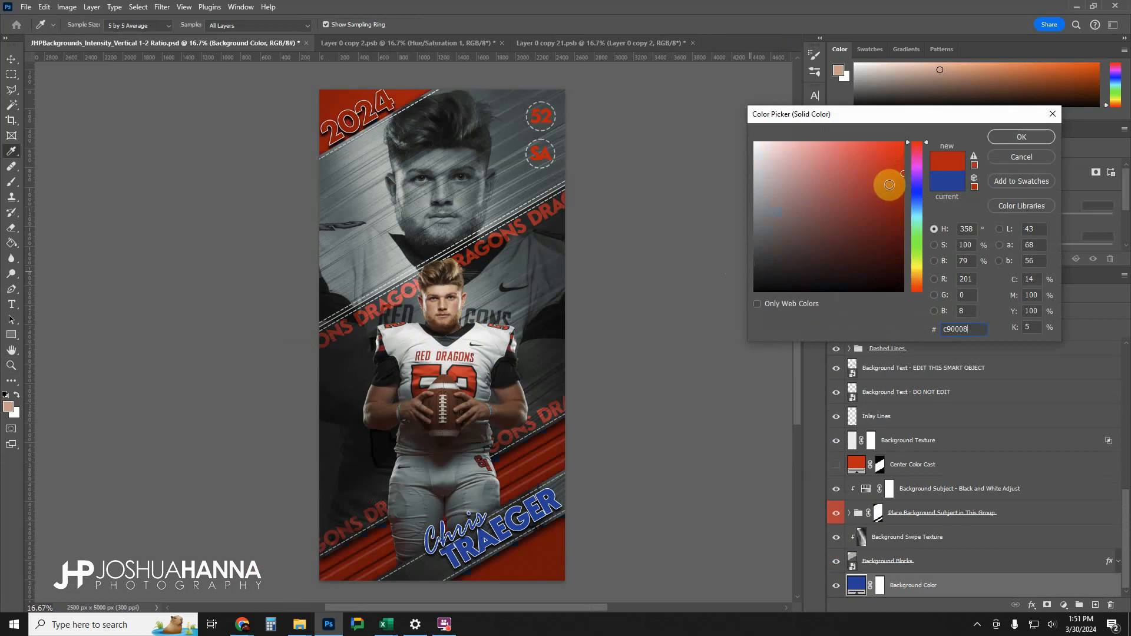
mouse_move(896, 172)
mouse_down()
mouse_move(918, 248)
mouse_move(924, 204)
mouse_up()
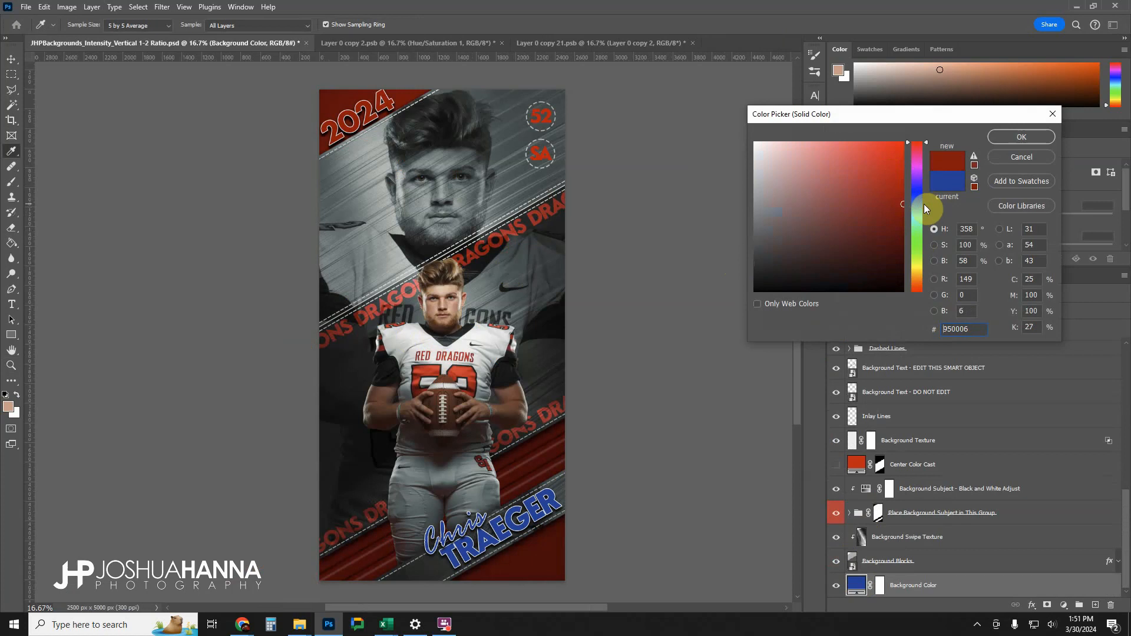
text(c9)
text(c90008)
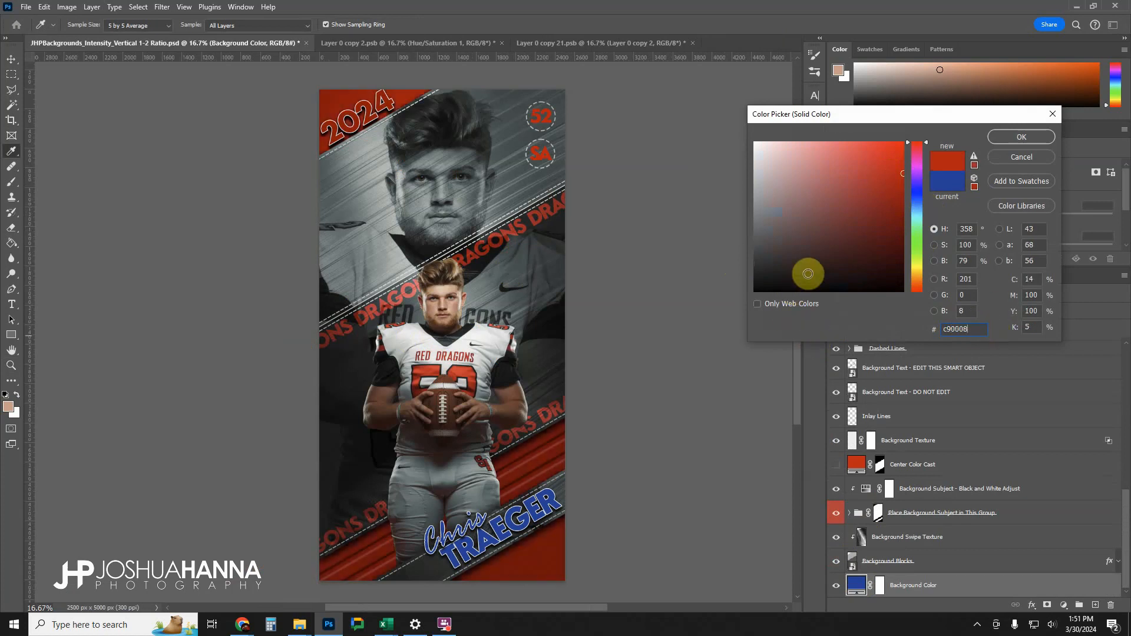
click(1005, 139)
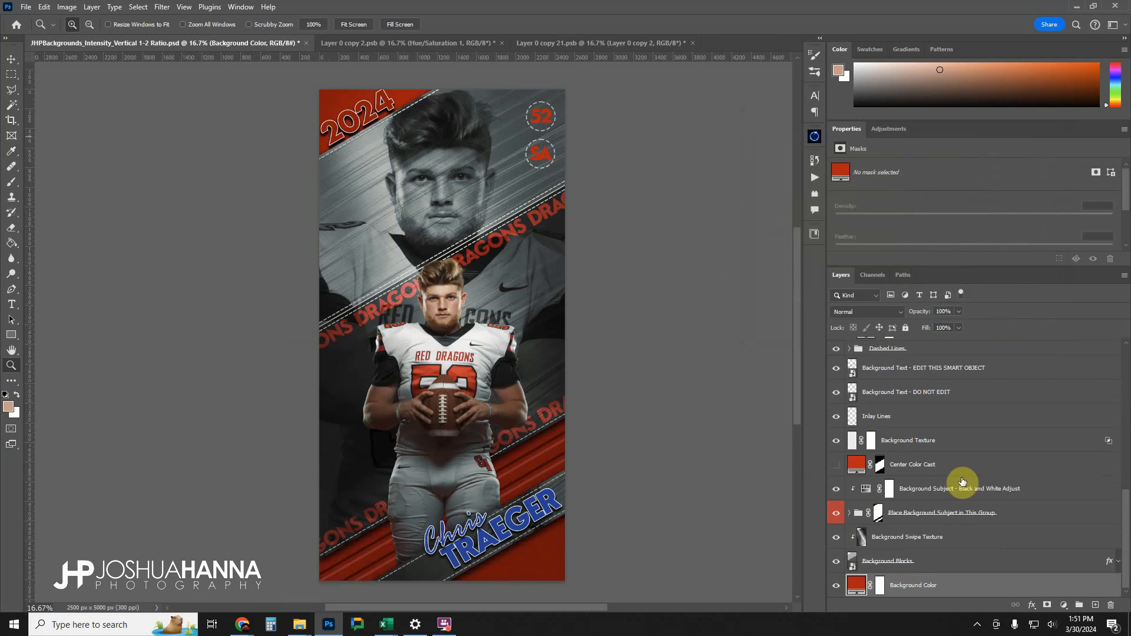
Try the Center Color Cast layer with a darker red fill, cancel the colour change and hide the layer again.
click(837, 465)
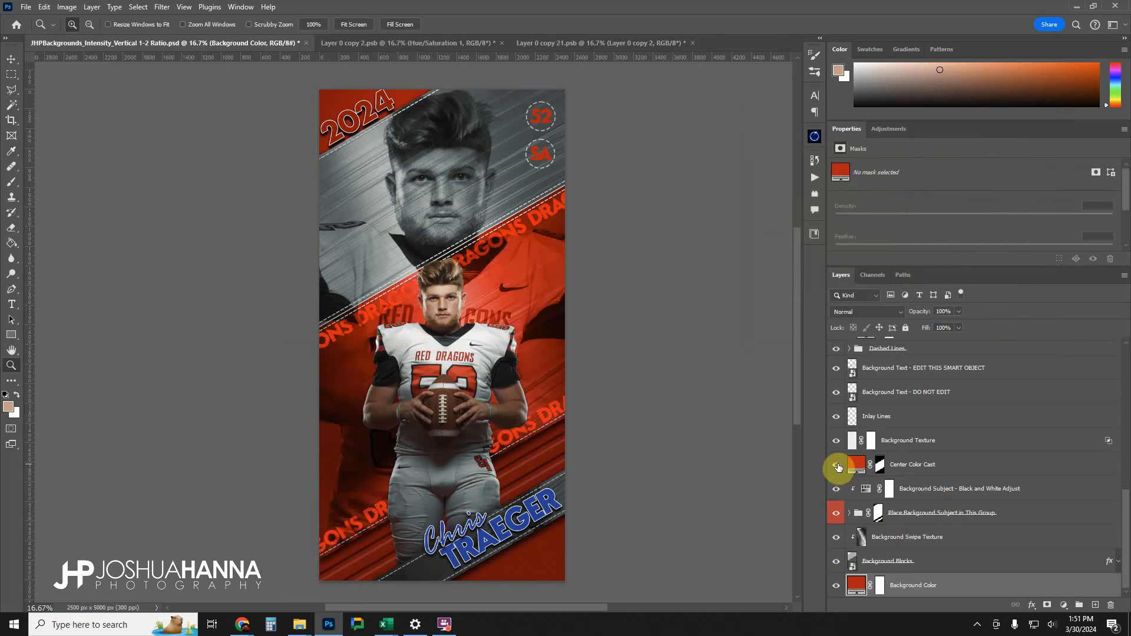
double_click(855, 464)
click(905, 230)
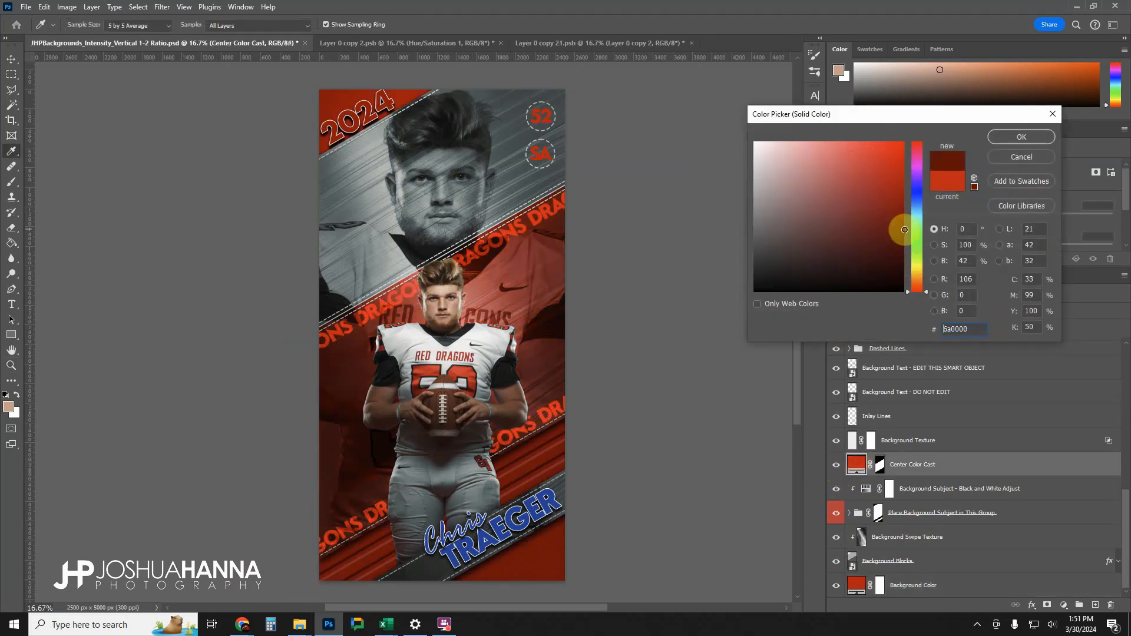
mouse_move(905, 230)
mouse_down()
mouse_move(899, 260)
mouse_move(901, 231)
mouse_move(907, 238)
mouse_up()
click(1019, 158)
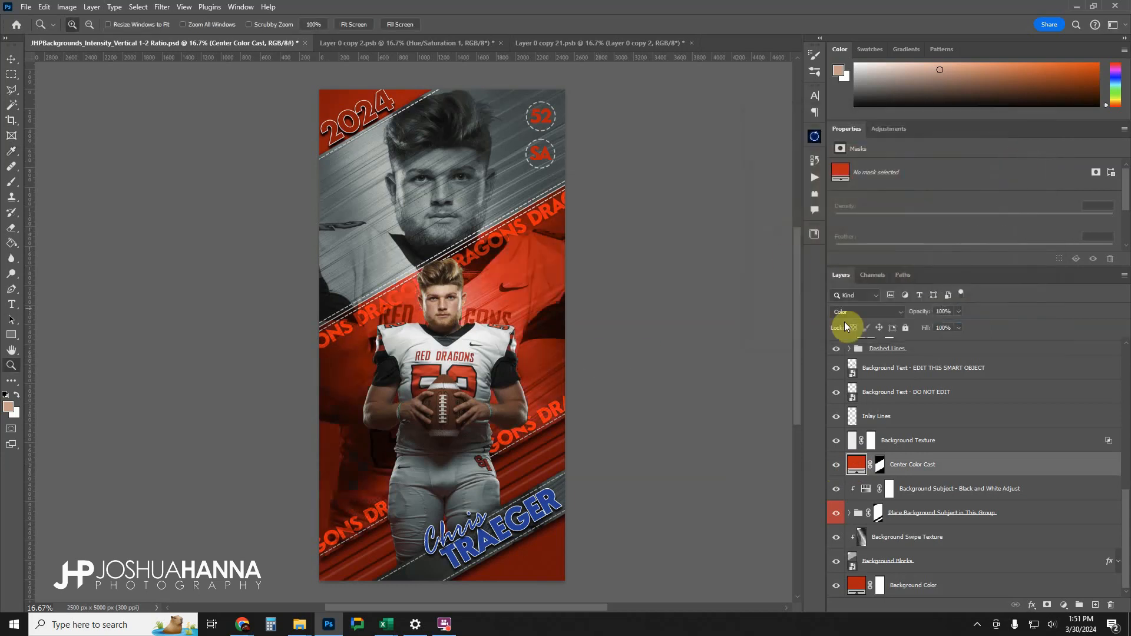
click(836, 465)
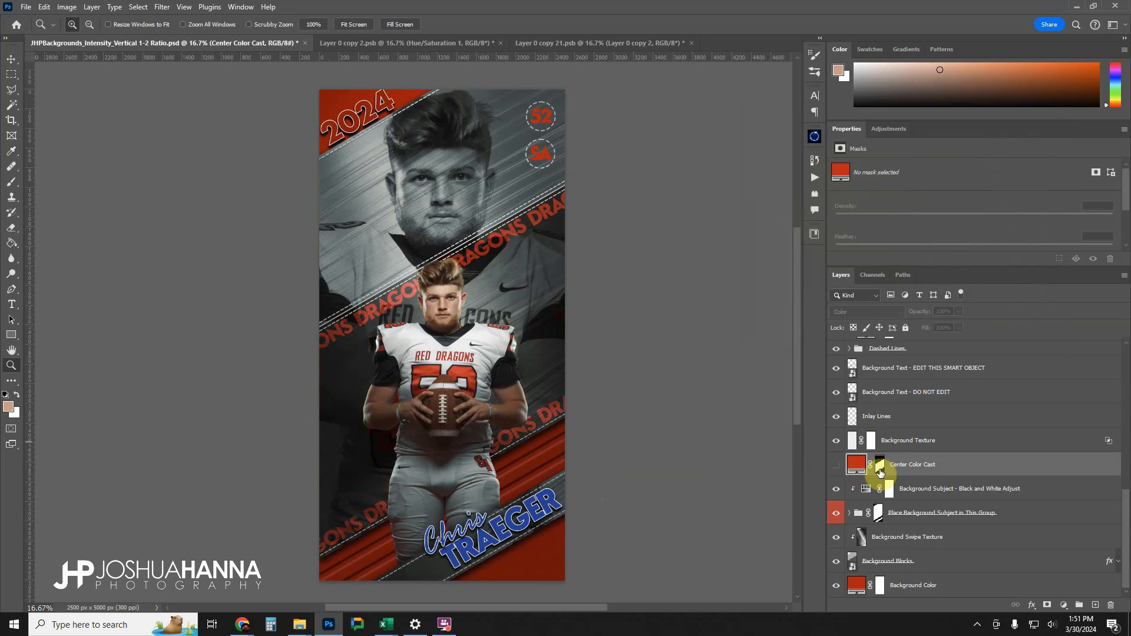
Replace the script first-name text near the poster's lower edge with the player's new first name.
scroll(913, 469, up, 5)
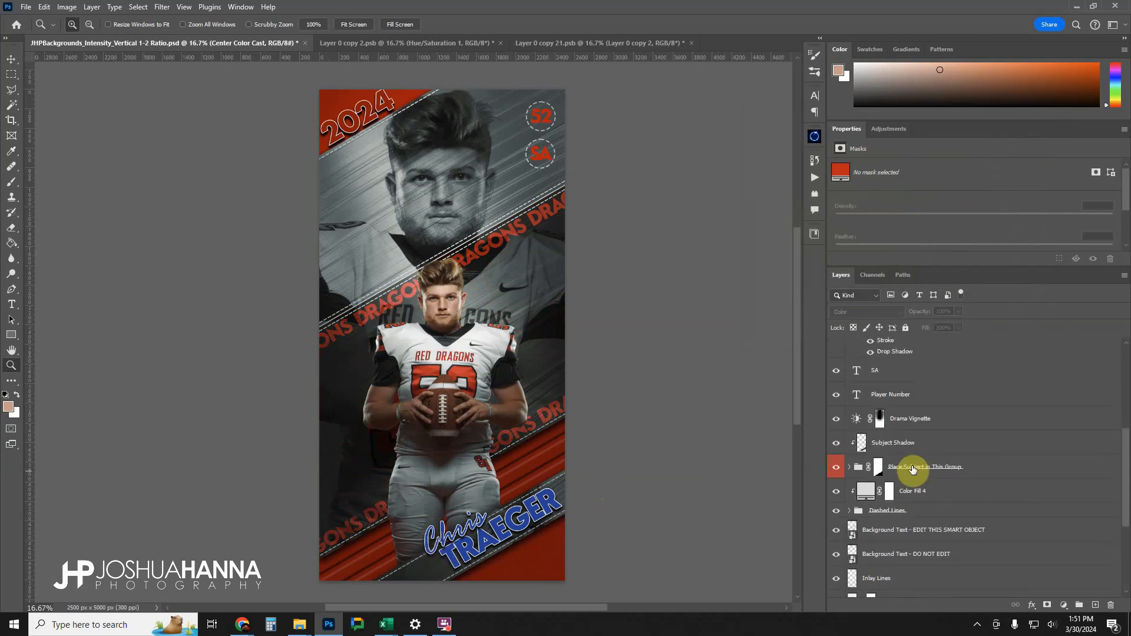
scroll(913, 470, up, 5)
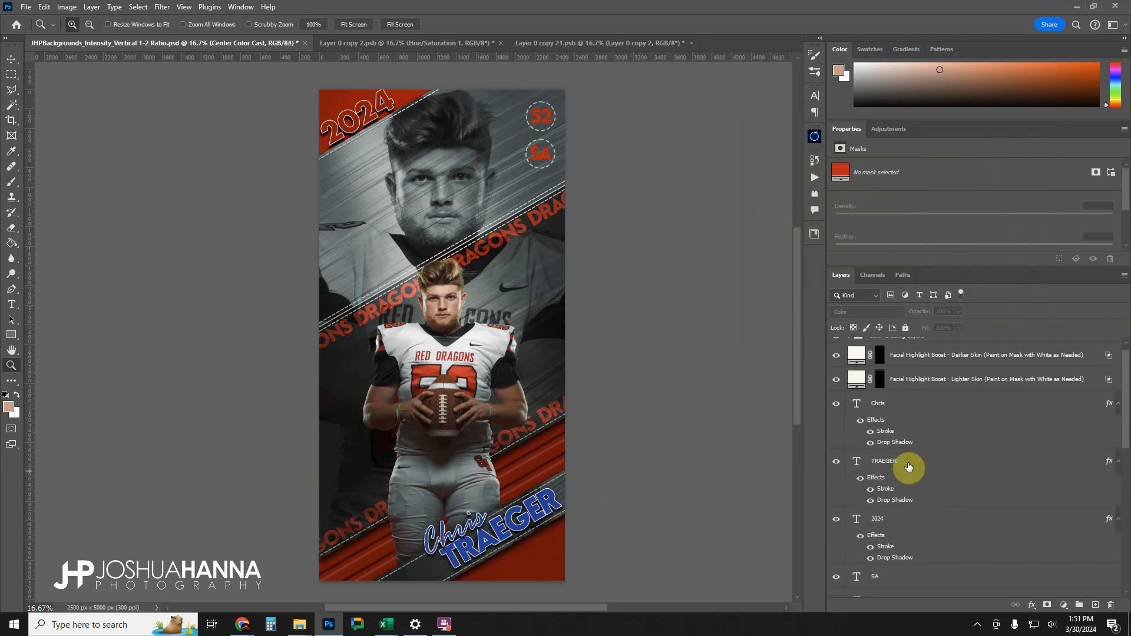
double_click(857, 404)
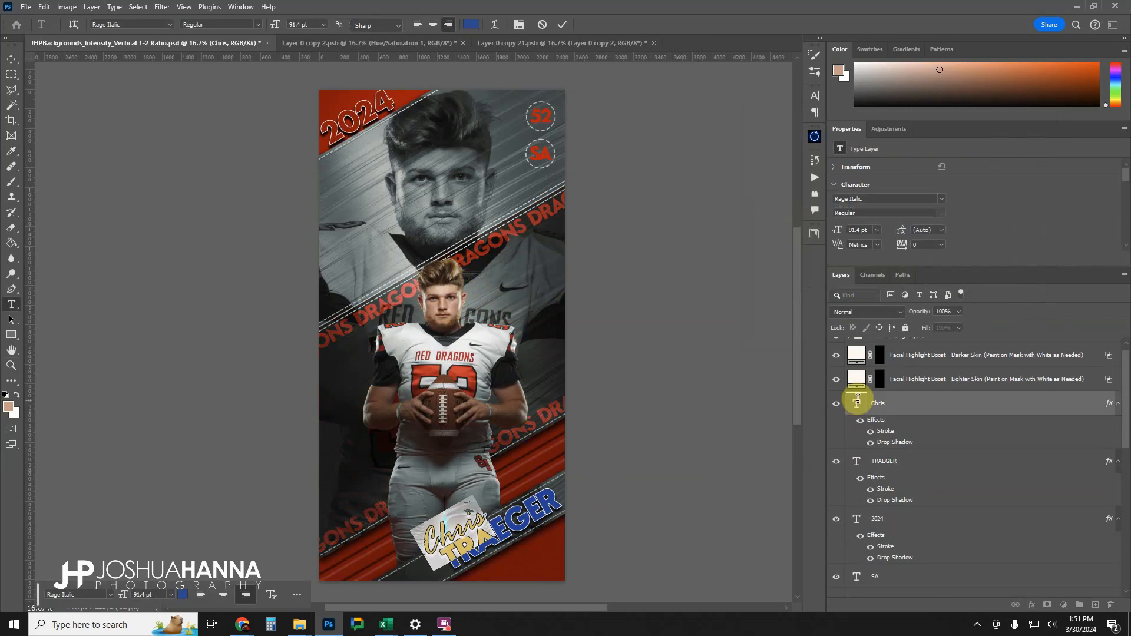
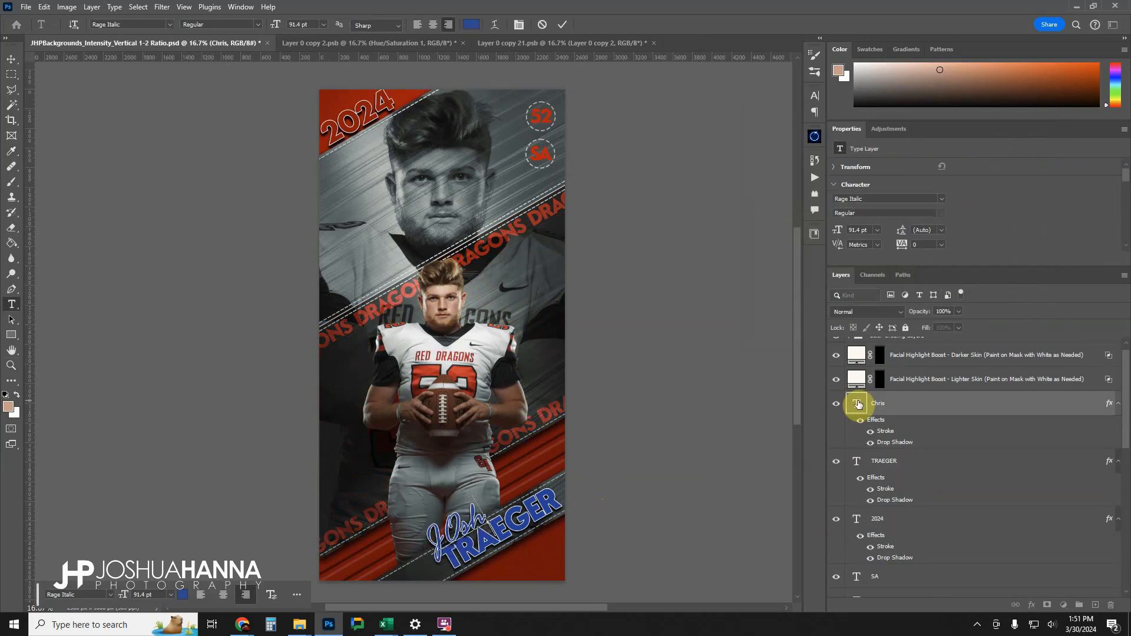
text(osh)
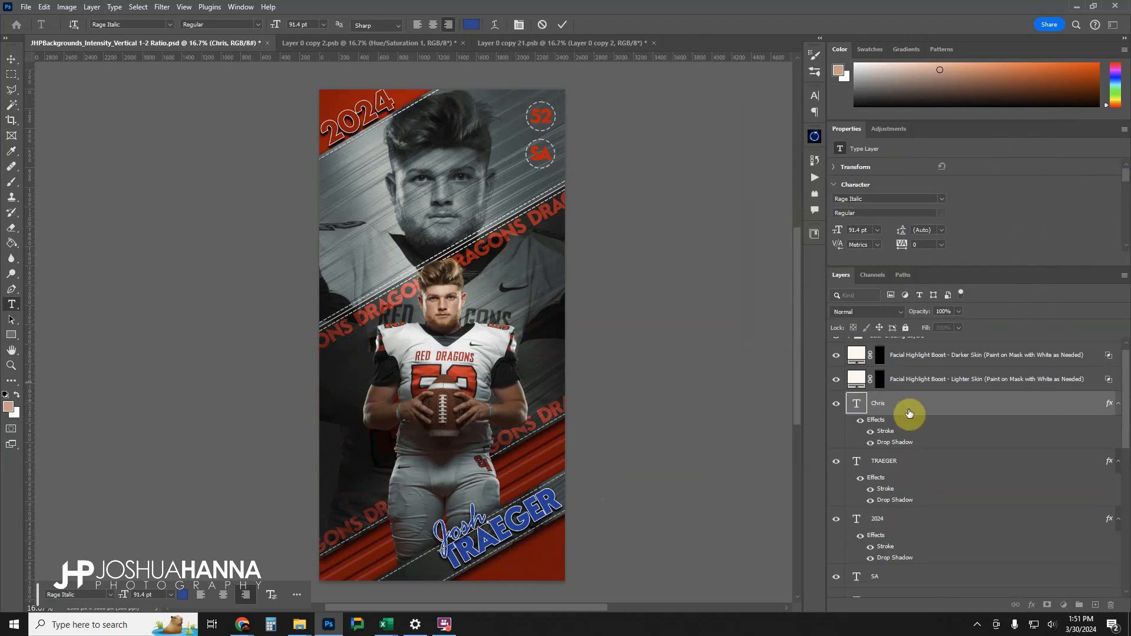
Replace the block-letter last-name text with the player's new last name in capitals.
click(859, 461)
double_click(858, 460)
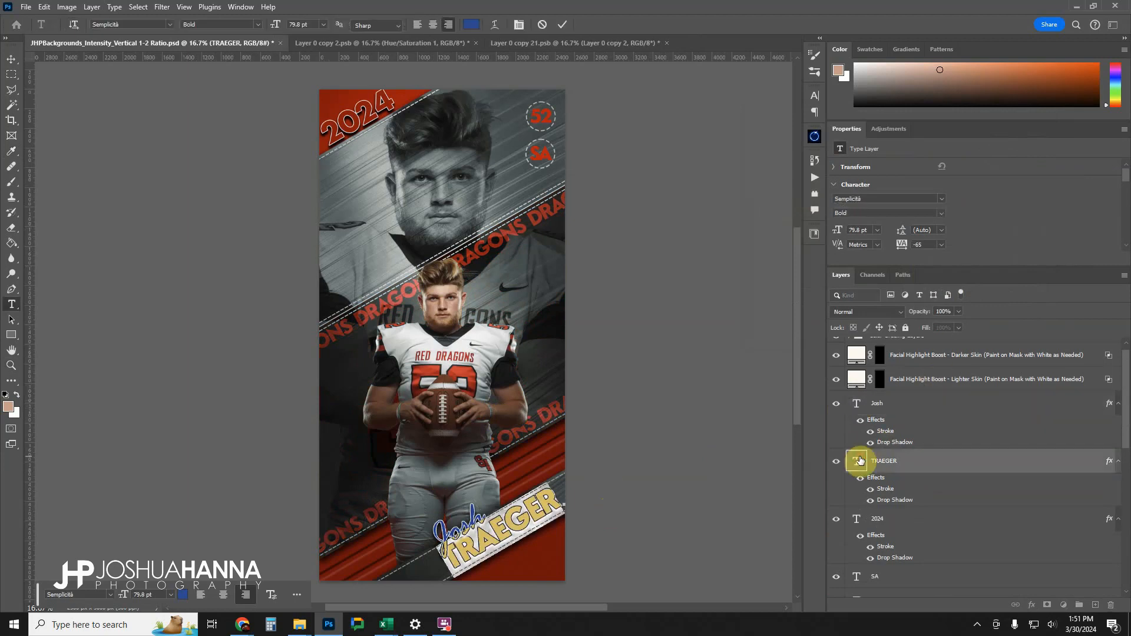
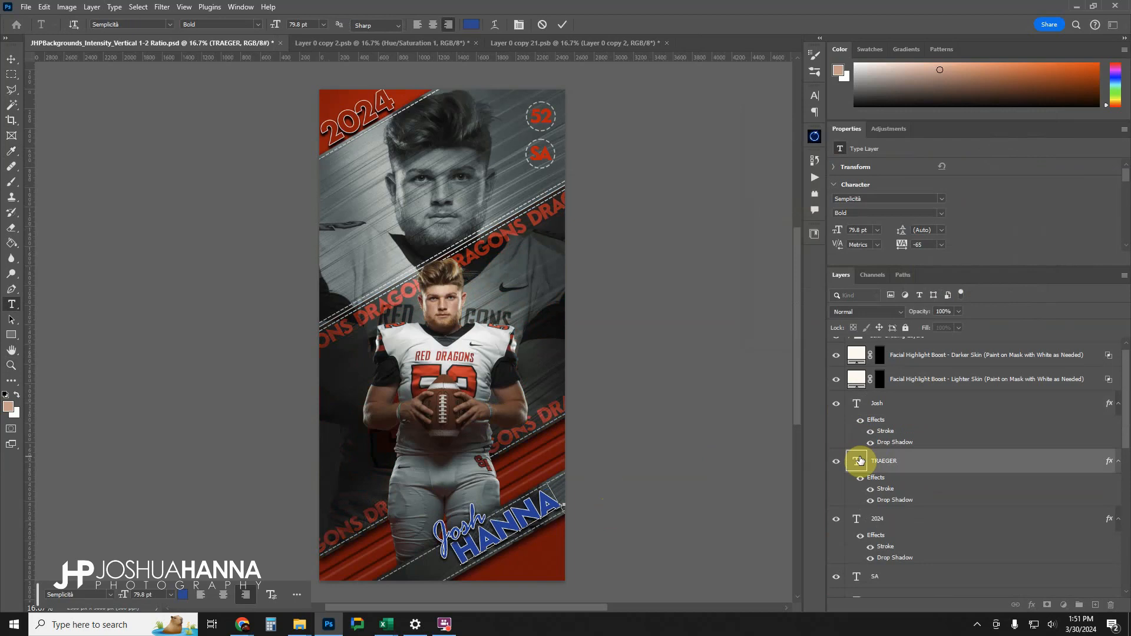
click(563, 25)
key(z)
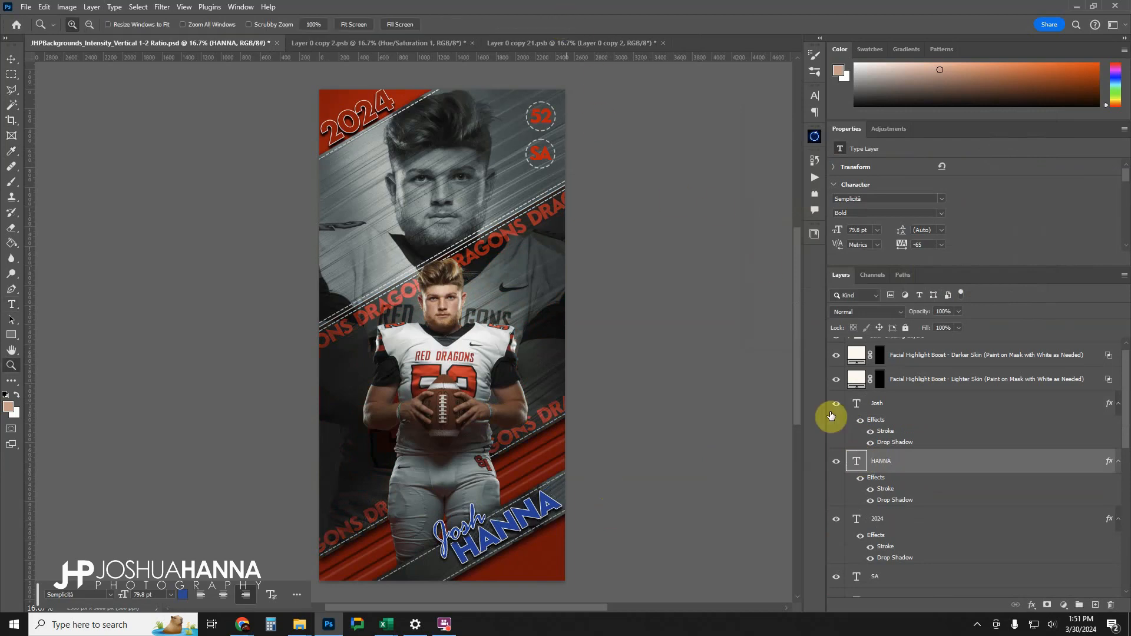
Move the script first-name text slightly up and to the right above the last name.
click(883, 403)
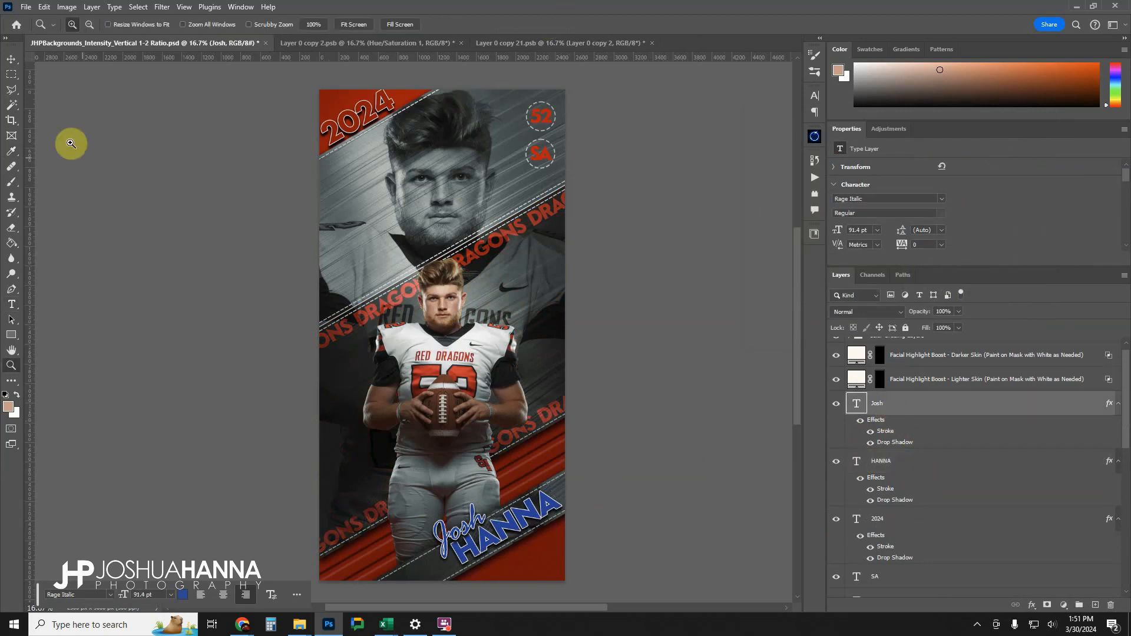
click(11, 59)
drag(476, 538, 477, 520)
drag(473, 523, 473, 519)
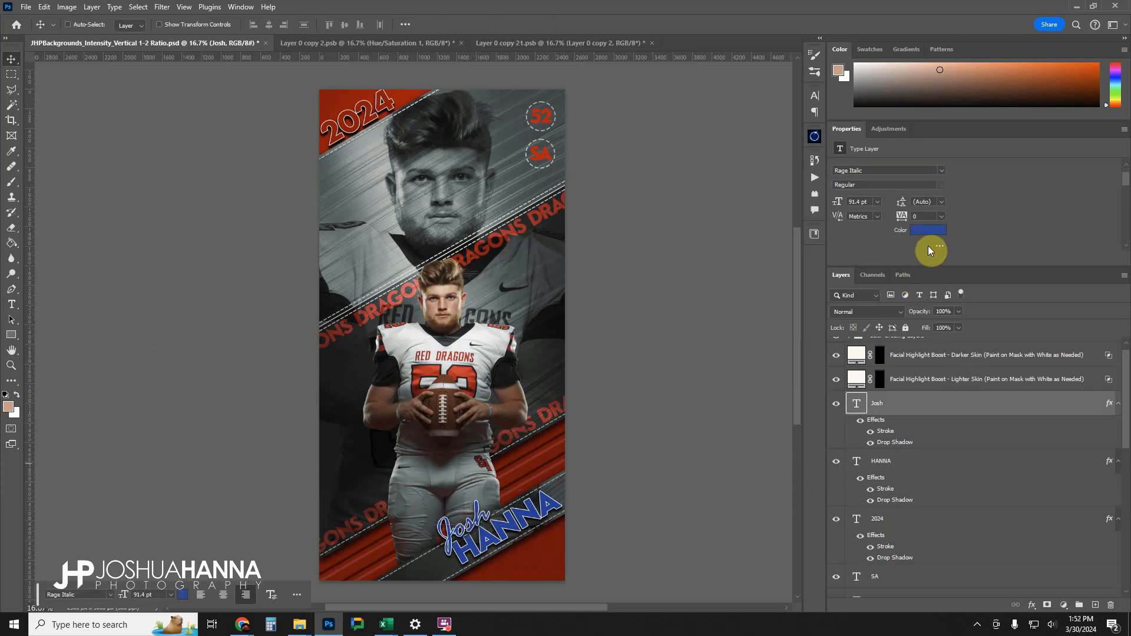
Recolour the script first-name text to dark red 860005 and copy its hex code.
click(928, 245)
text(c90008)
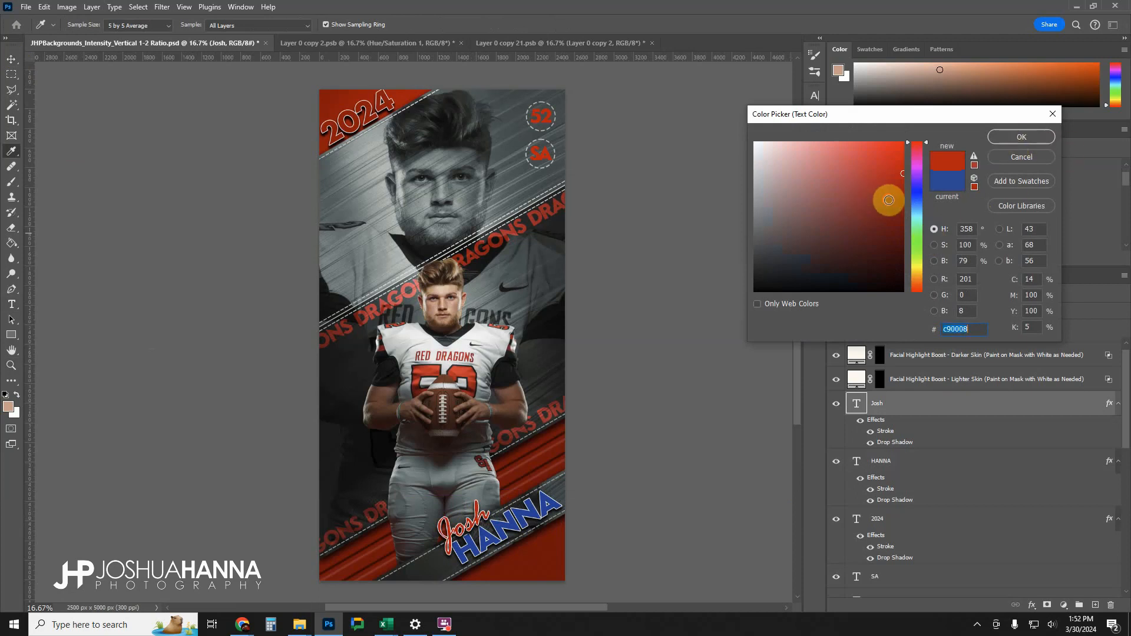
drag(896, 199, 907, 214)
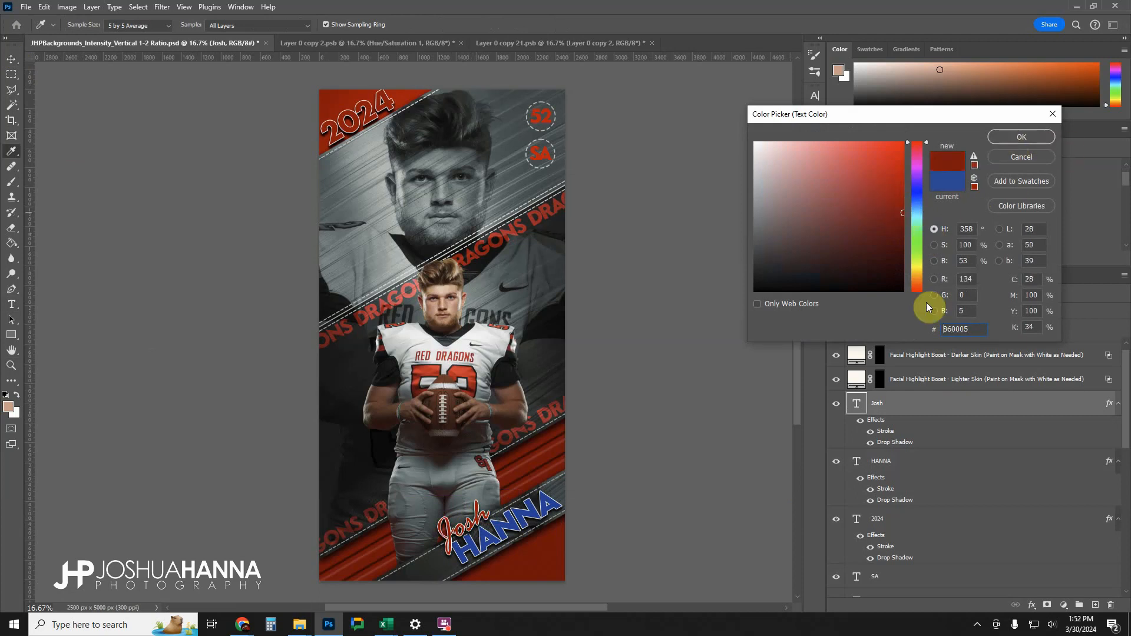
drag(969, 327, 900, 340)
key(ctrl+c)
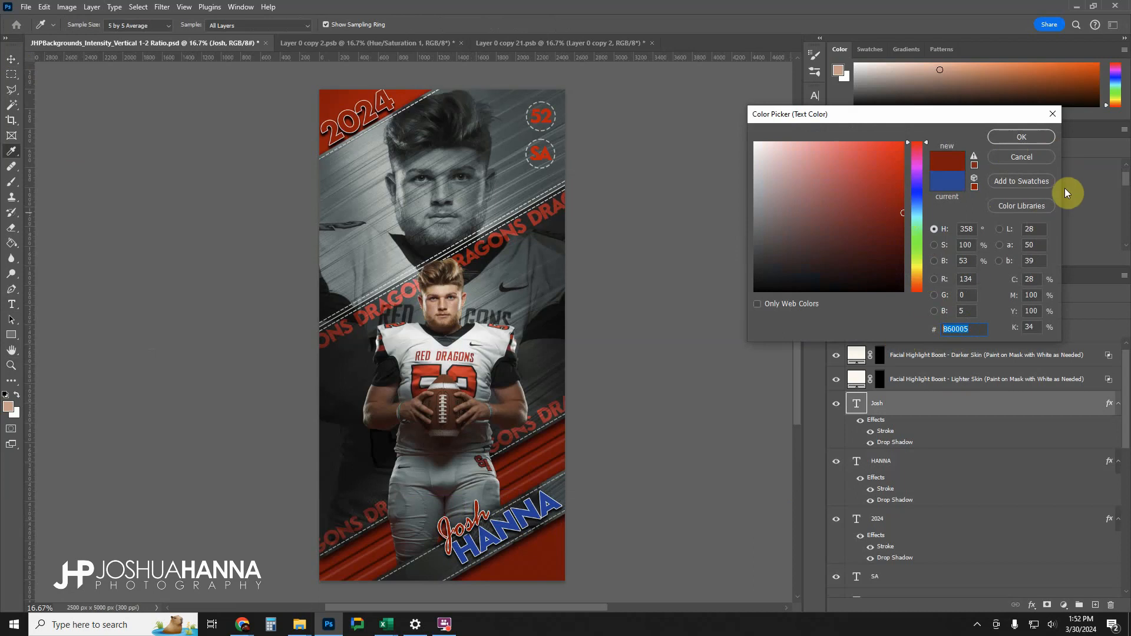
click(1020, 140)
Recolour the block-letter last-name text to the copied dark red 860005.
click(877, 481)
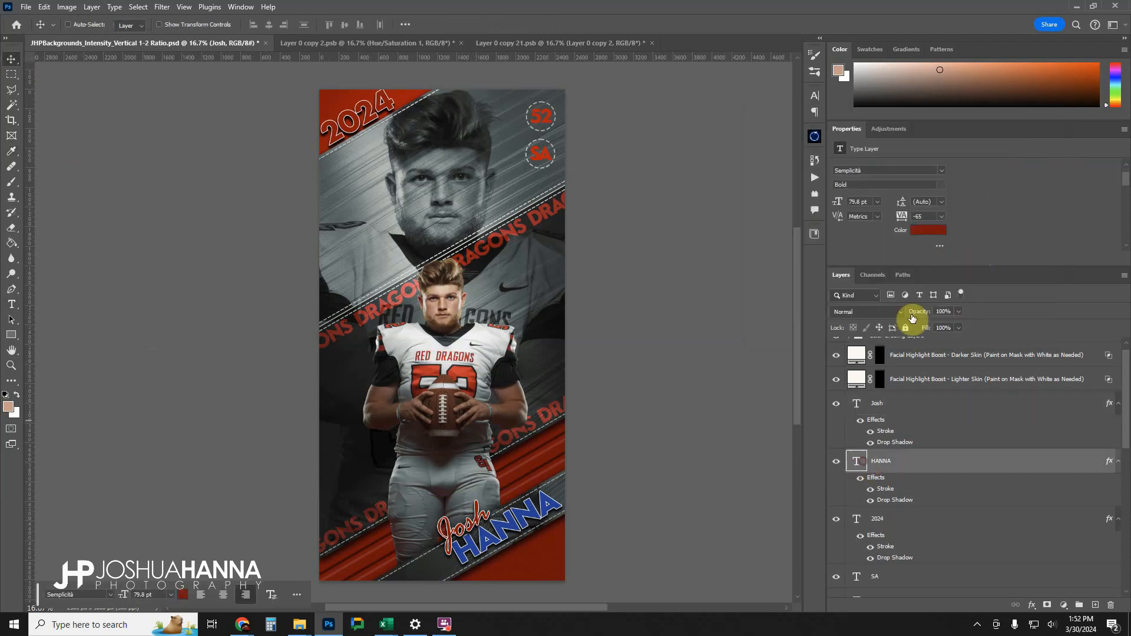
click(929, 232)
key(ctrl+v)
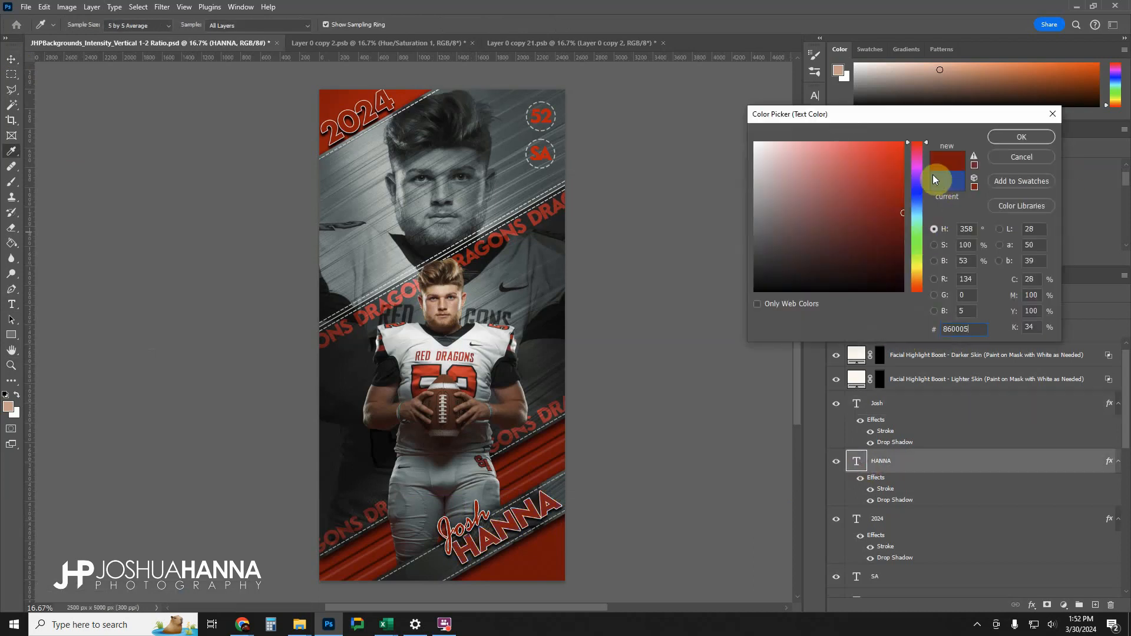
click(1018, 138)
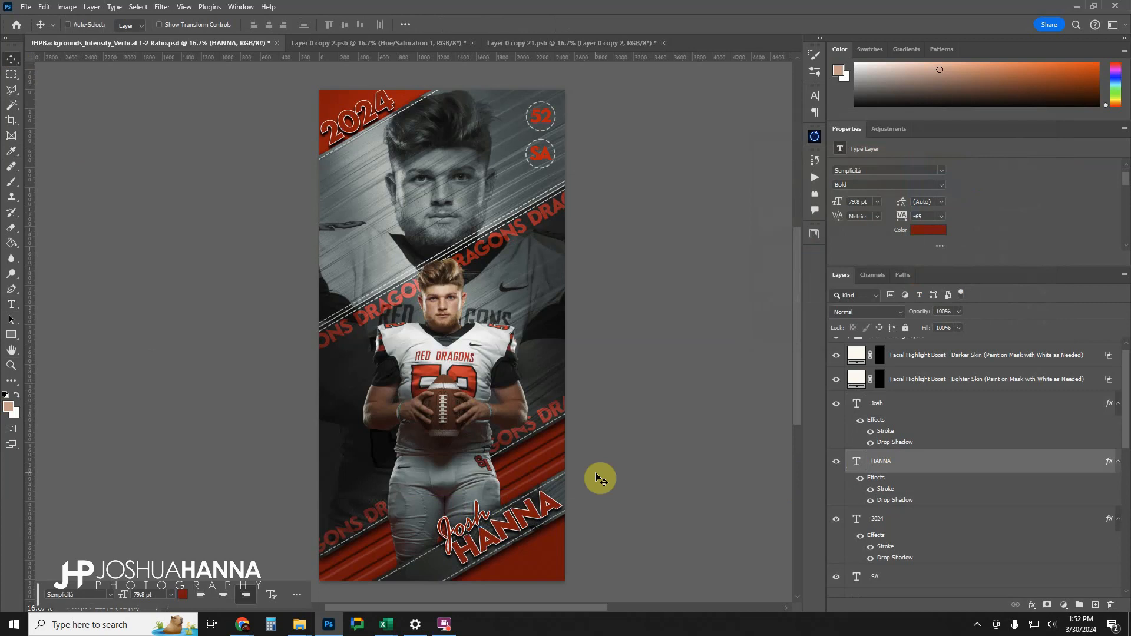
Paint white at 100% brush flow over the front player's face on the mask of the Facial Highlight Boost - Lighter Skin layer.
scroll(945, 415, up, 1)
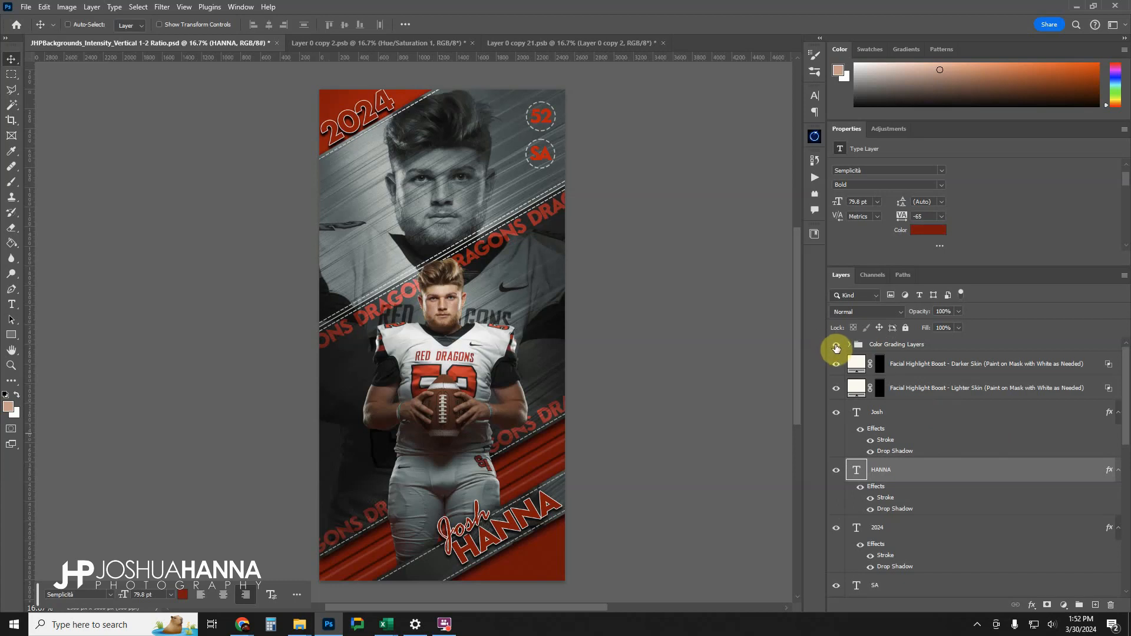
click(878, 391)
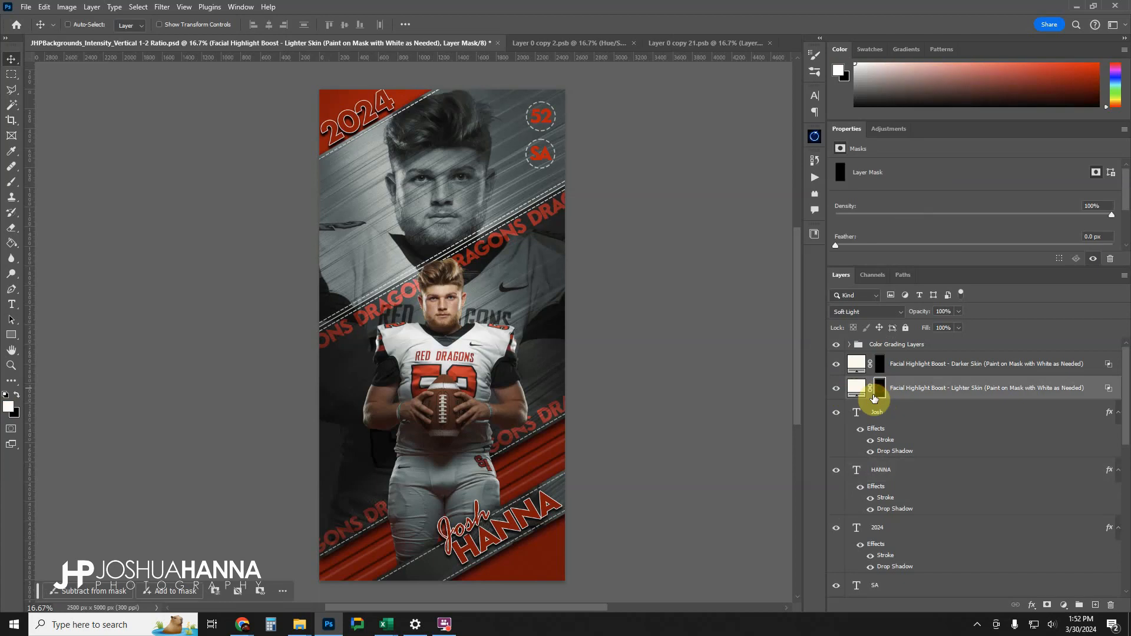
key(b)
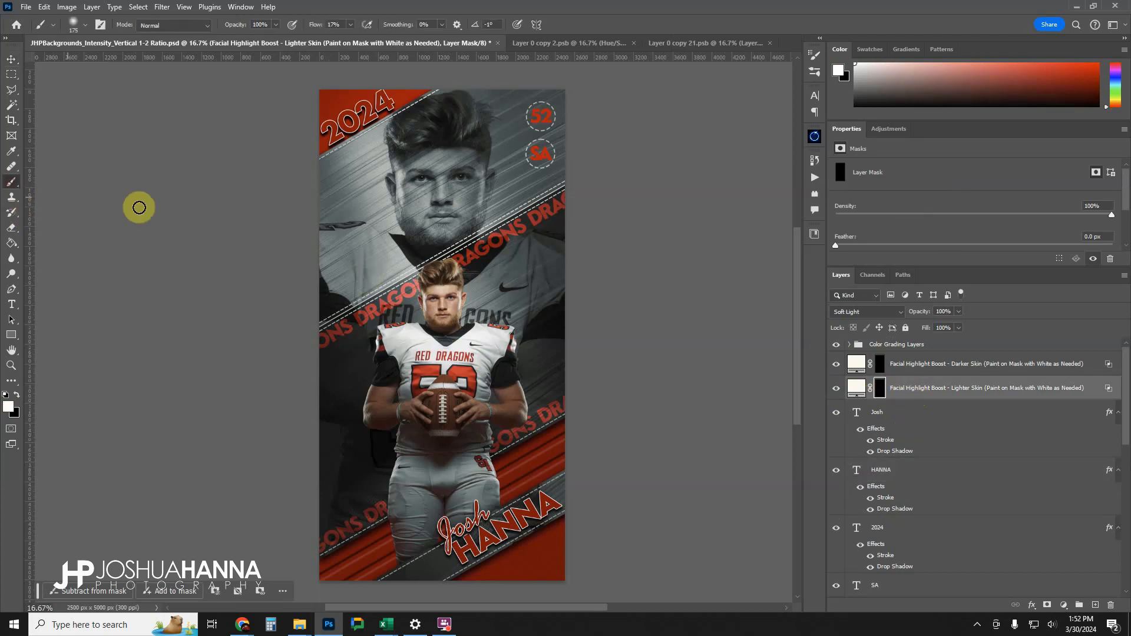
click(352, 26)
drag(353, 30, 589, 63)
mouse_move(440, 357)
mouse_down()
mouse_move(432, 282)
mouse_move(437, 320)
mouse_move(434, 295)
mouse_move(449, 308)
mouse_move(462, 284)
mouse_move(454, 320)
mouse_move(454, 298)
mouse_up()
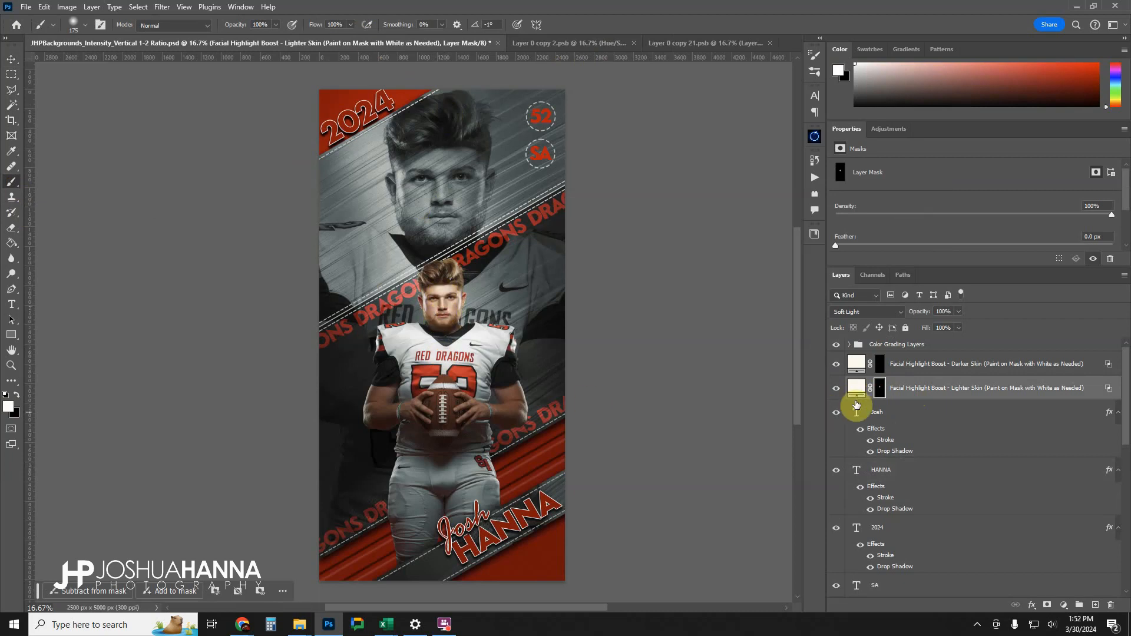
Compare the player's face with and without the Lighter Skin highlight boost and check that layer's opacity.
click(835, 389)
click(836, 391)
click(836, 387)
click(836, 388)
click(959, 311)
drag(949, 327, 948, 327)
click(837, 389)
click(837, 390)
Hide the Color Grading Layers group, leaving both facial highlight boost layers visible.
click(910, 368)
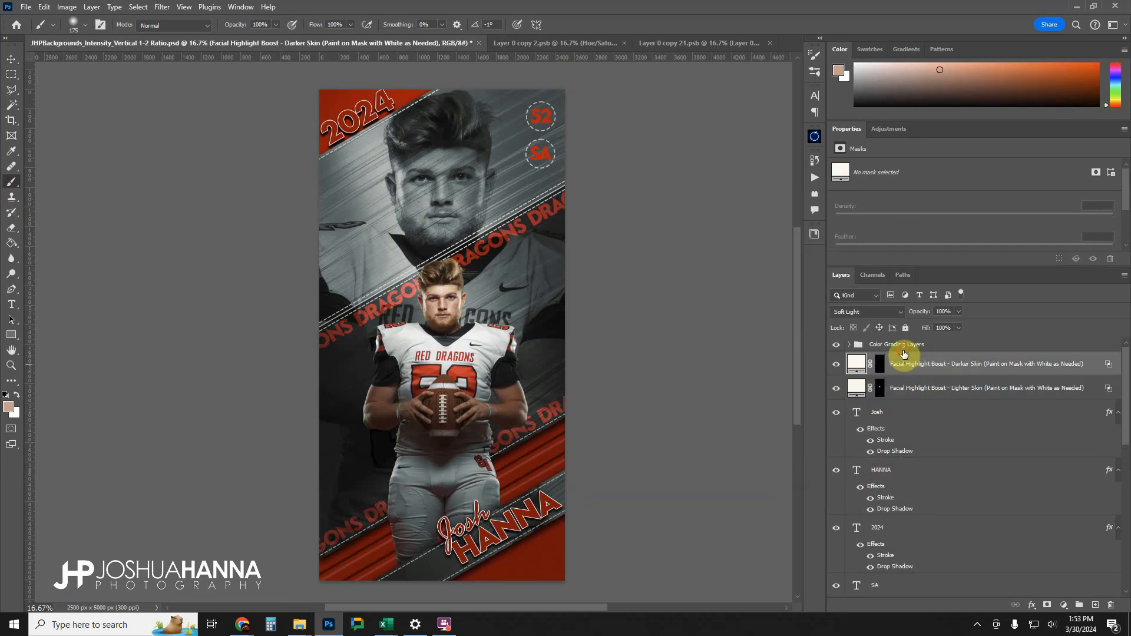
click(843, 349)
click(836, 345)
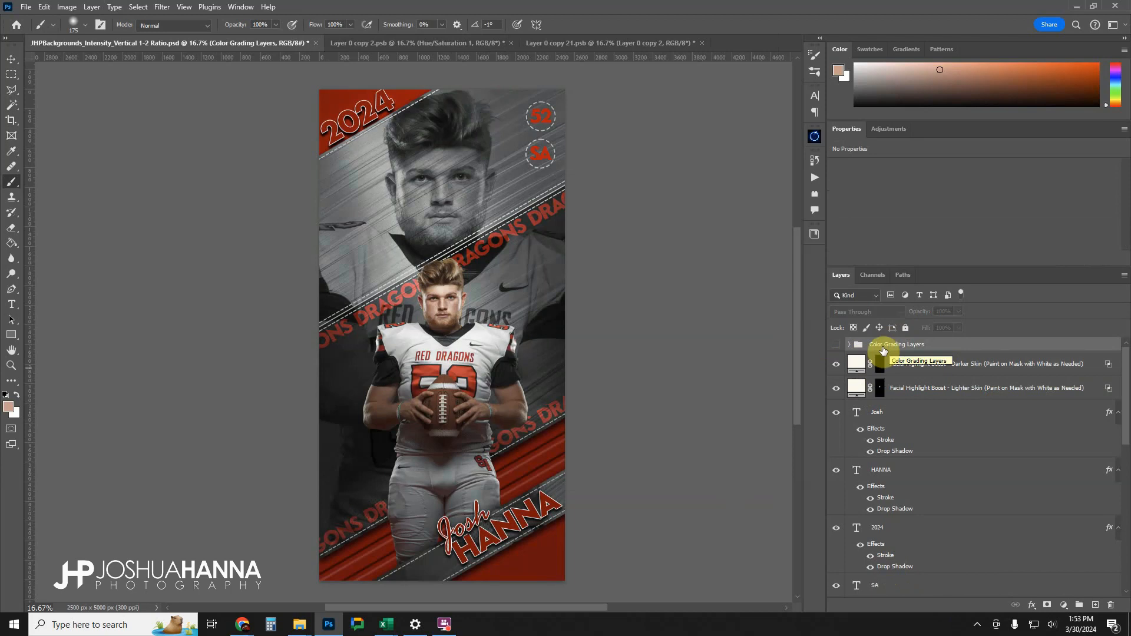
click(913, 368)
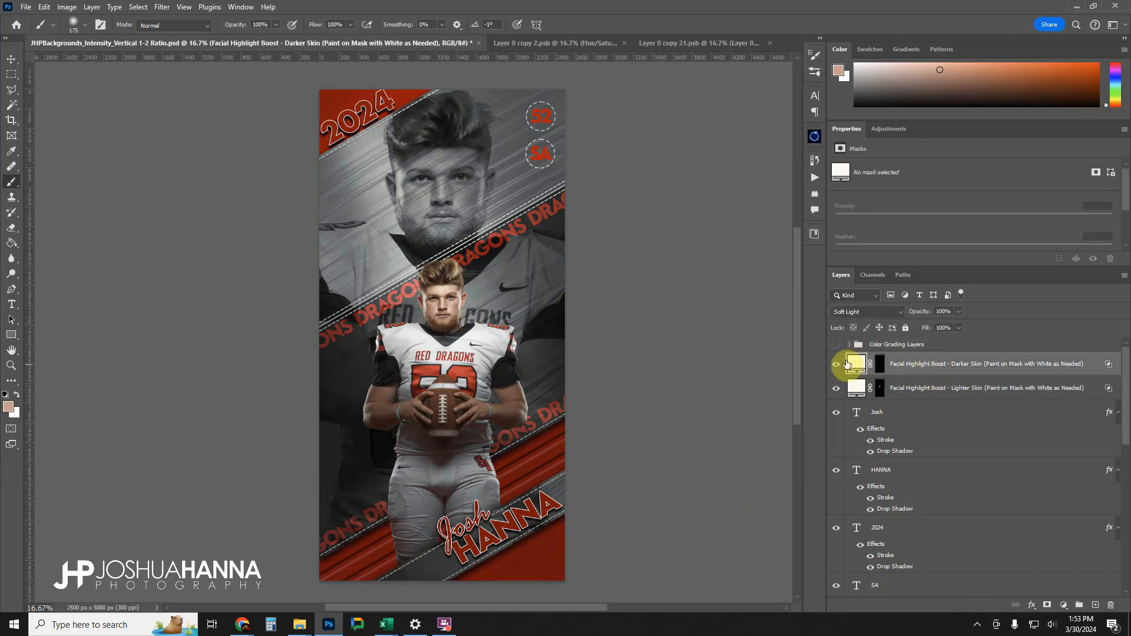
click(896, 346)
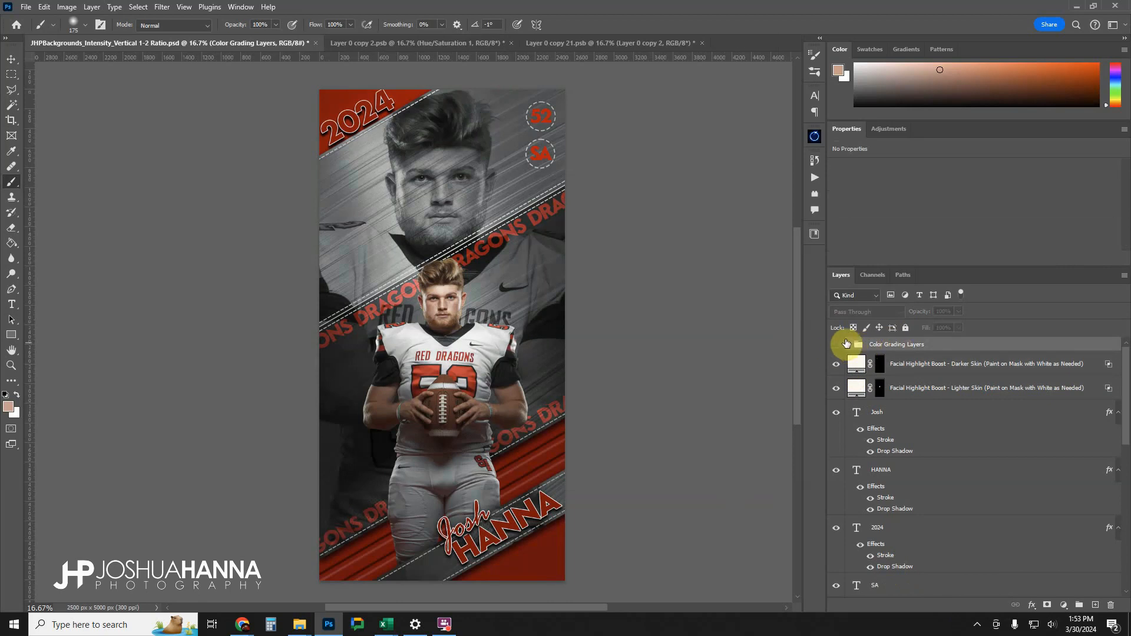
click(835, 347)
click(835, 348)
Run the JHP-Clean Grit - Color Efex 5.3 action directly above the Facial Highlight Boost - Darker Skin layer.
click(894, 366)
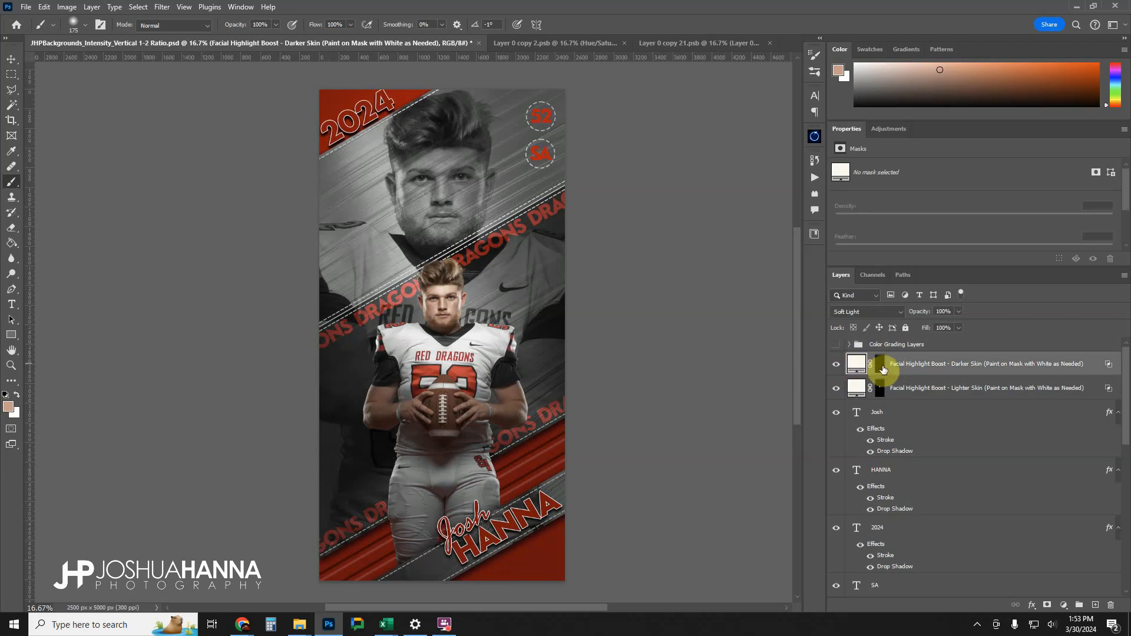
click(812, 178)
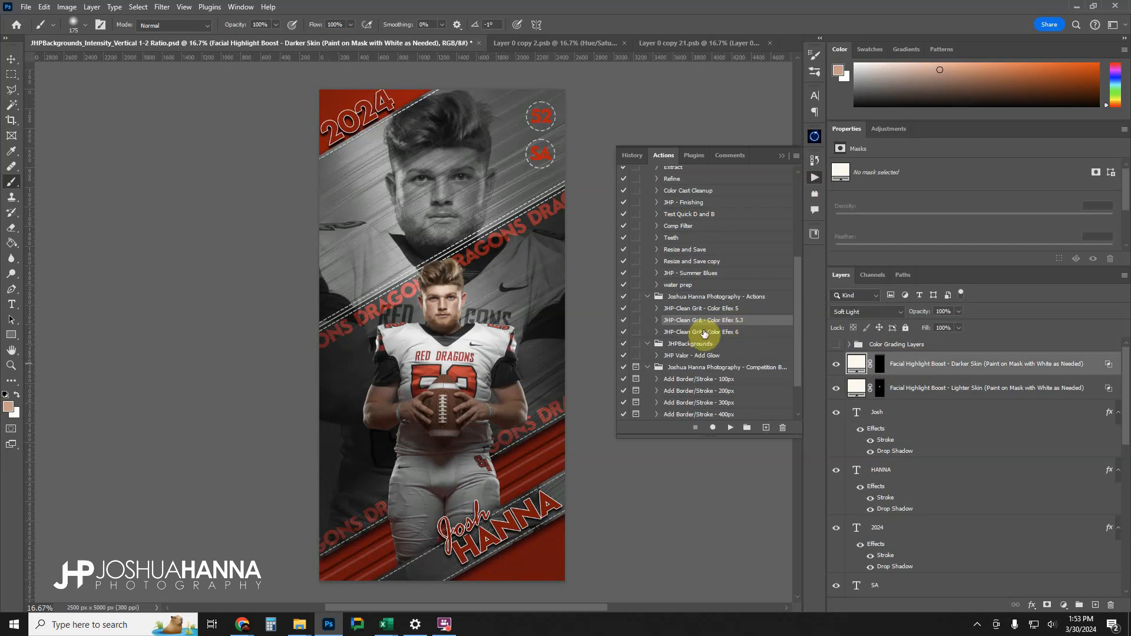
click(731, 428)
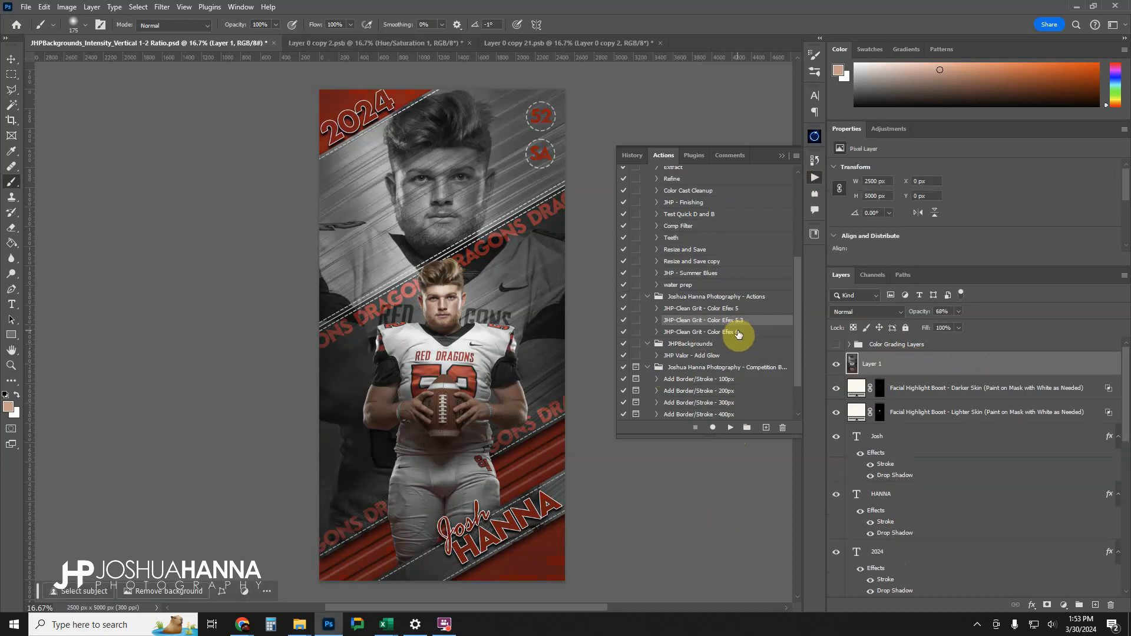
click(782, 155)
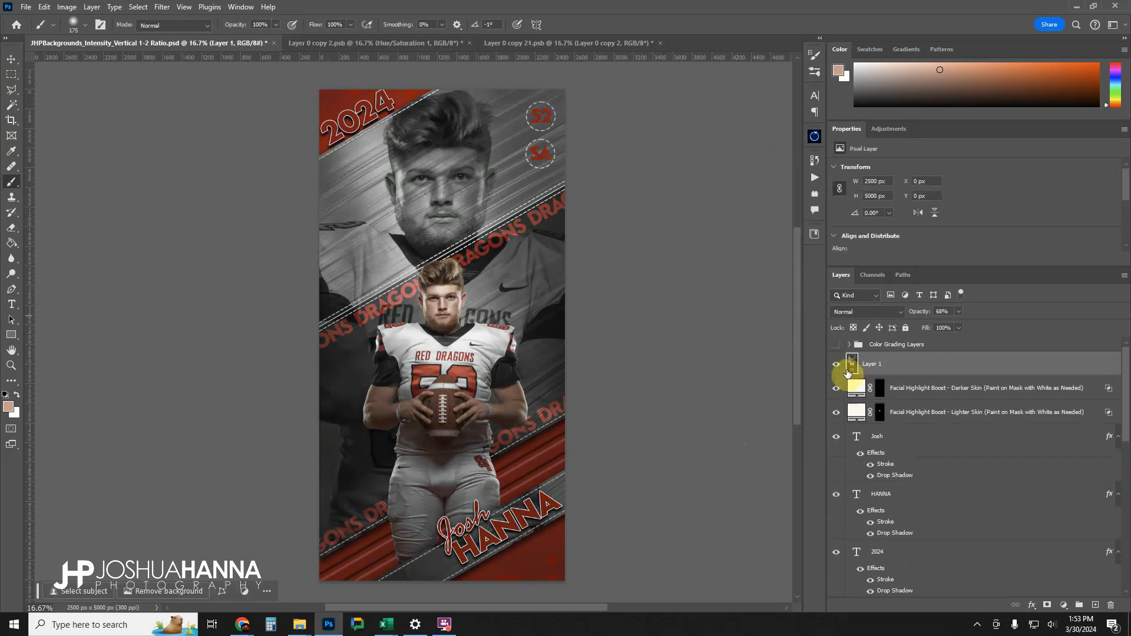
Compare the poster with and without the Clean Grit effect on Layer 1.
click(837, 365)
click(837, 365)
click(837, 365)
click(837, 366)
click(837, 365)
click(837, 365)
click(837, 365)
click(837, 365)
click(839, 365)
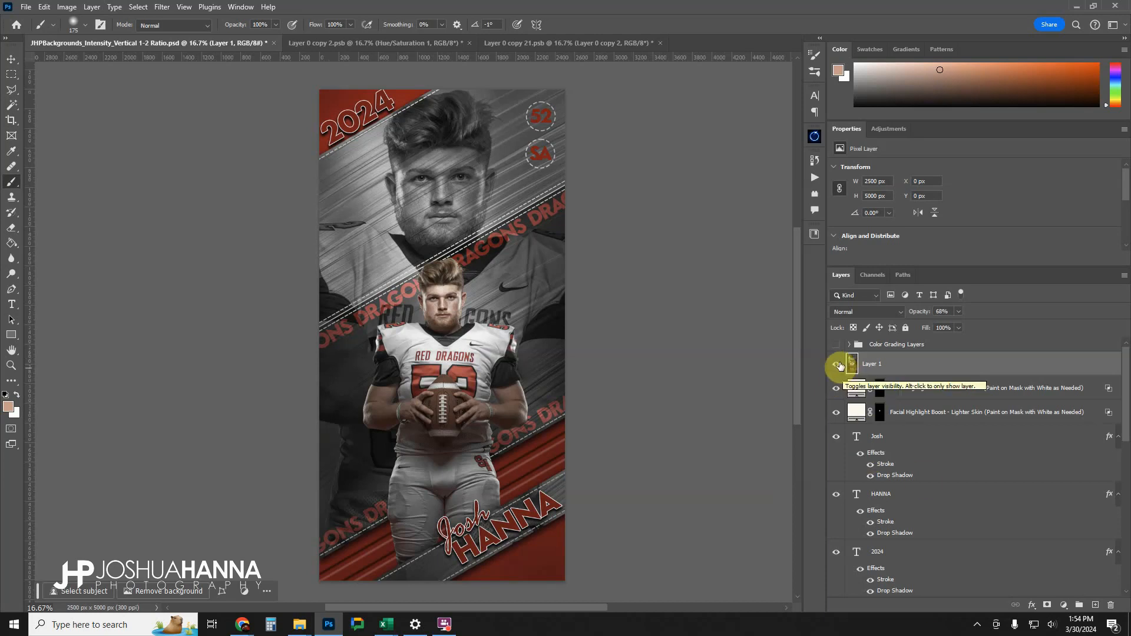
click(839, 365)
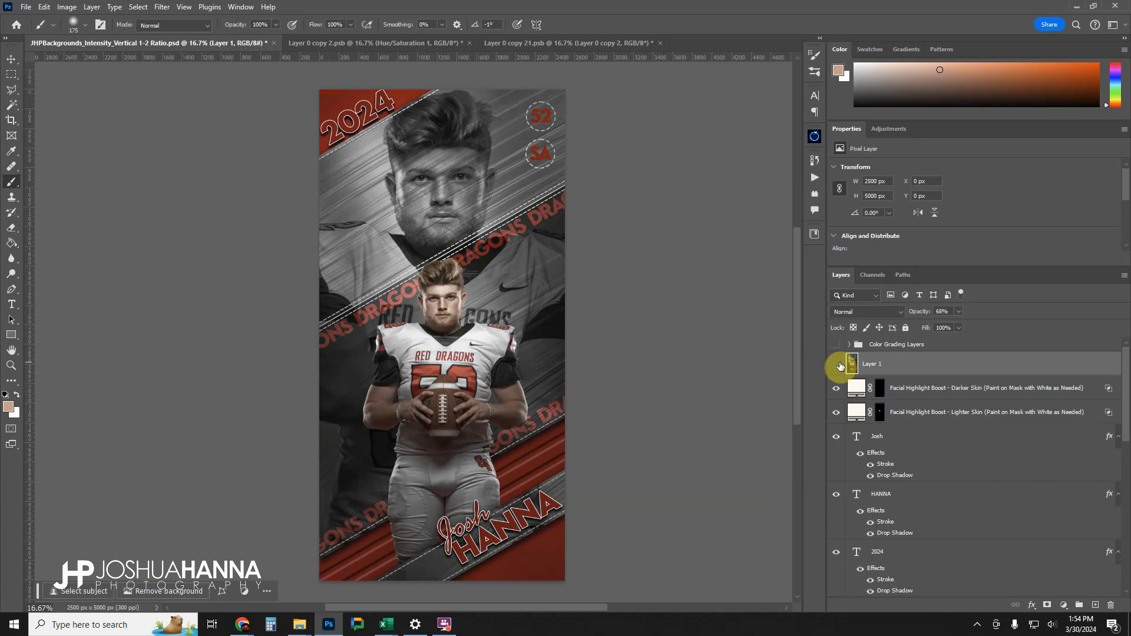
click(839, 365)
Show the Color Grading Layers group again above the Clean Grit layer and compare the poster with and without it.
click(837, 345)
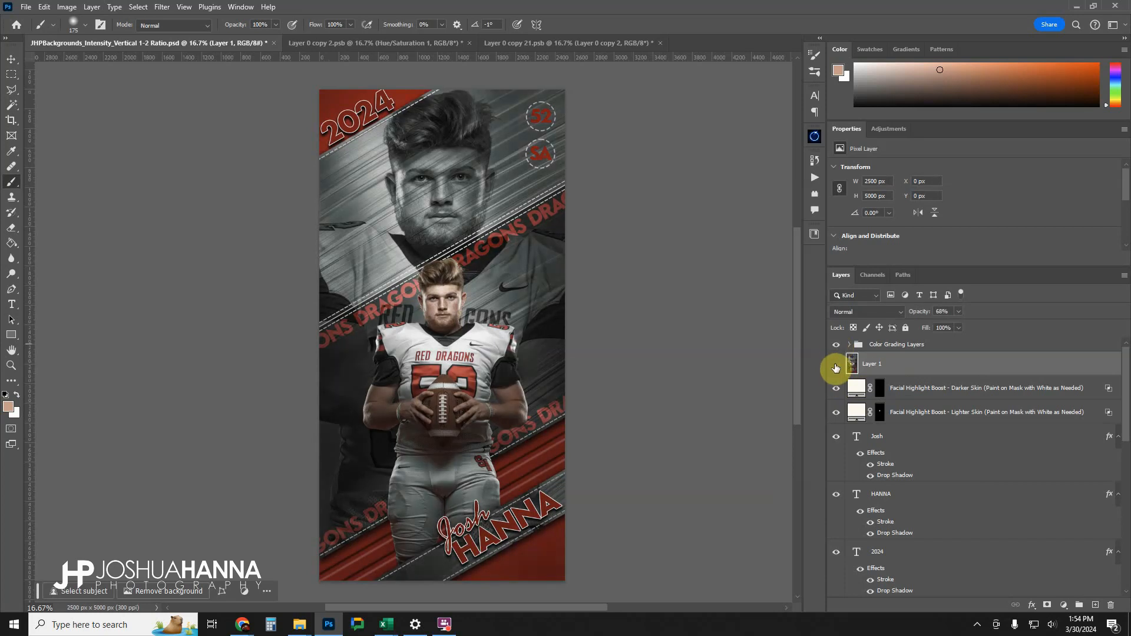
click(837, 366)
click(837, 365)
click(837, 346)
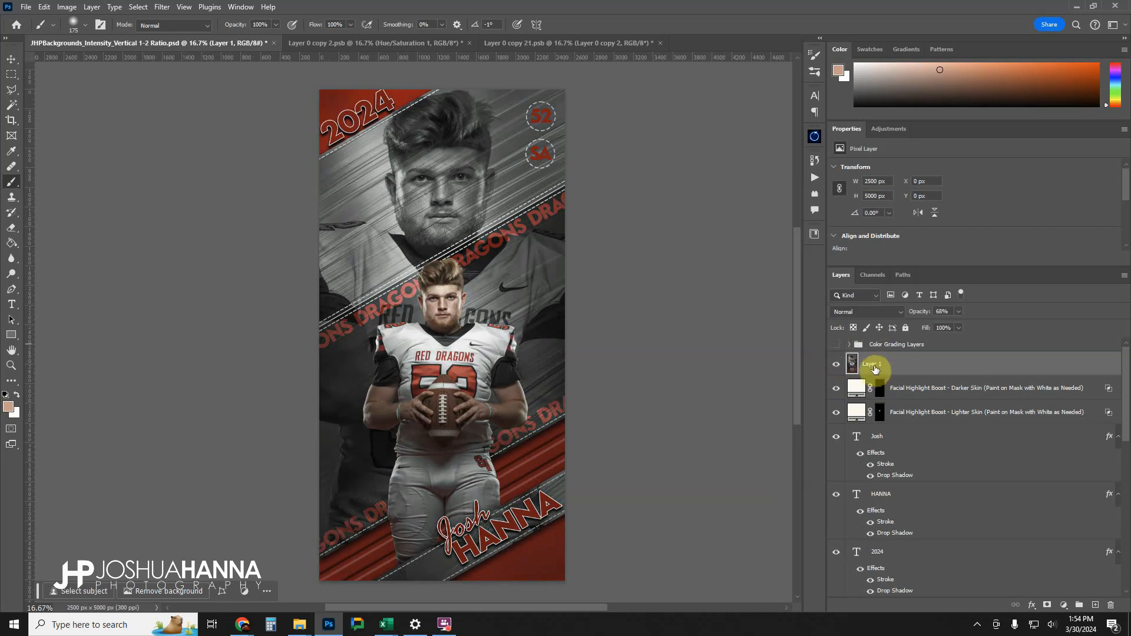
click(837, 347)
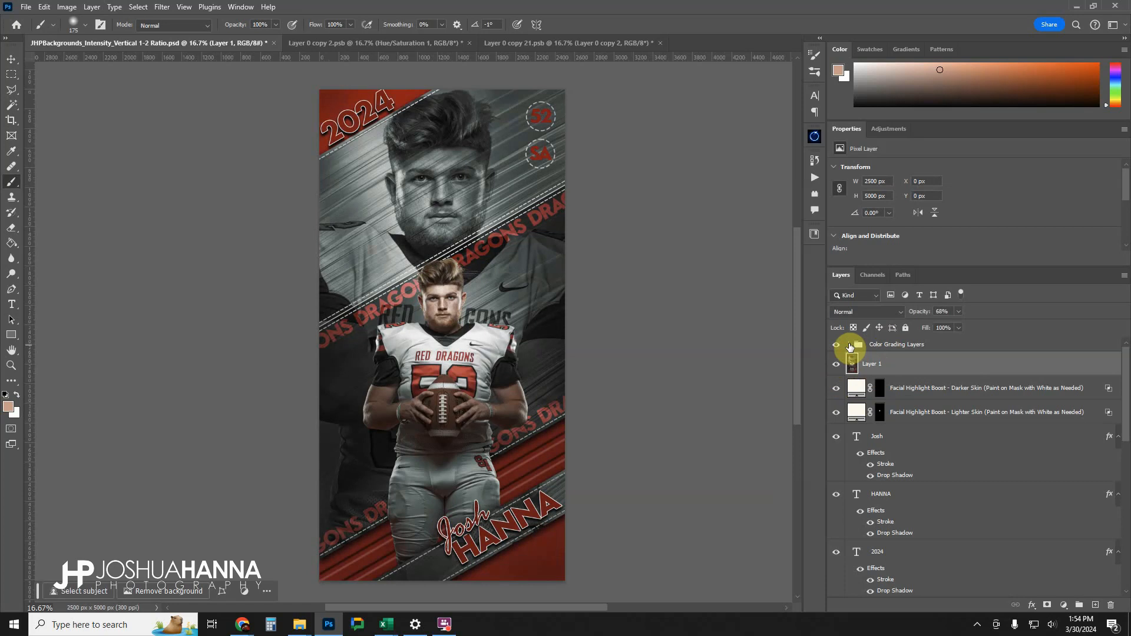
Compare the poster with and without the Saturation Boost adjustment inside the Color Grading Layers group, and collapse the group.
click(850, 345)
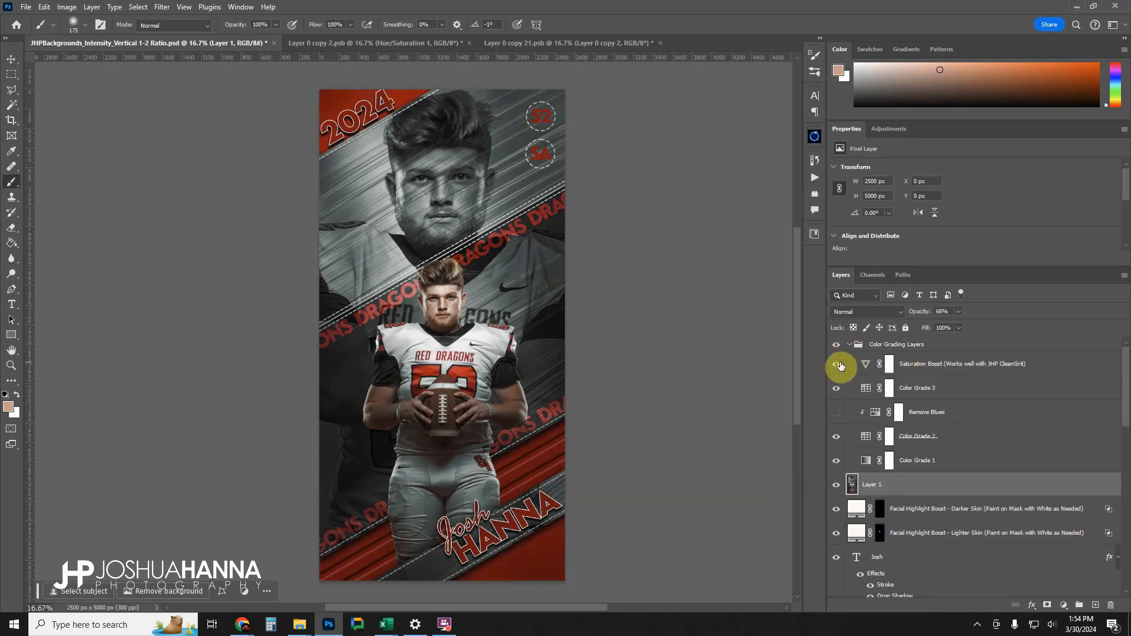
click(889, 364)
click(846, 363)
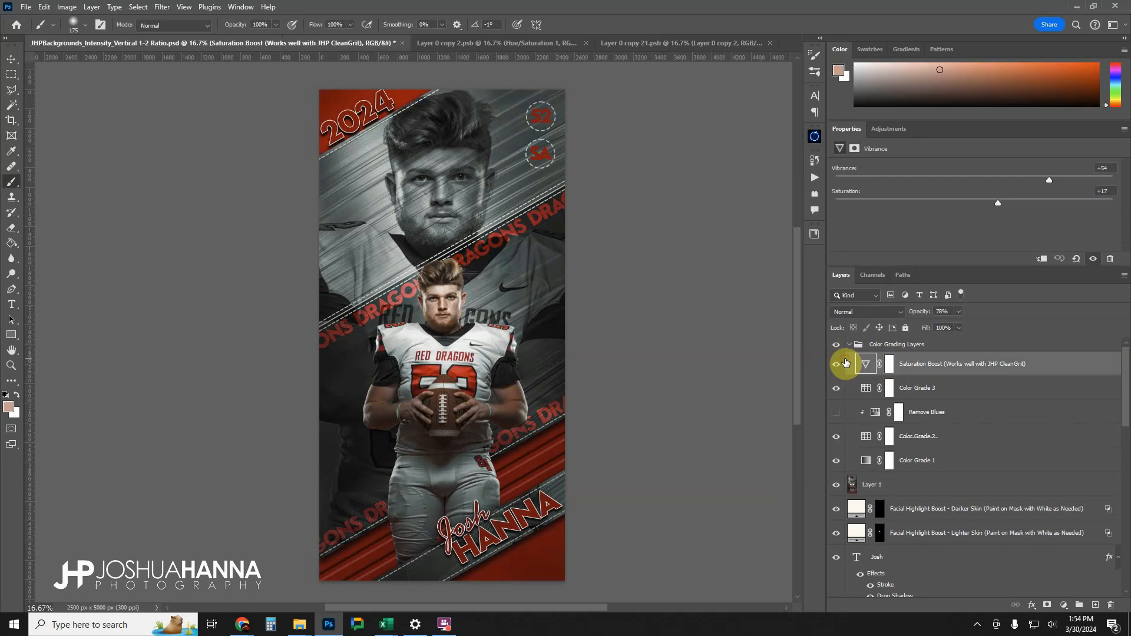
click(836, 365)
click(836, 364)
click(837, 365)
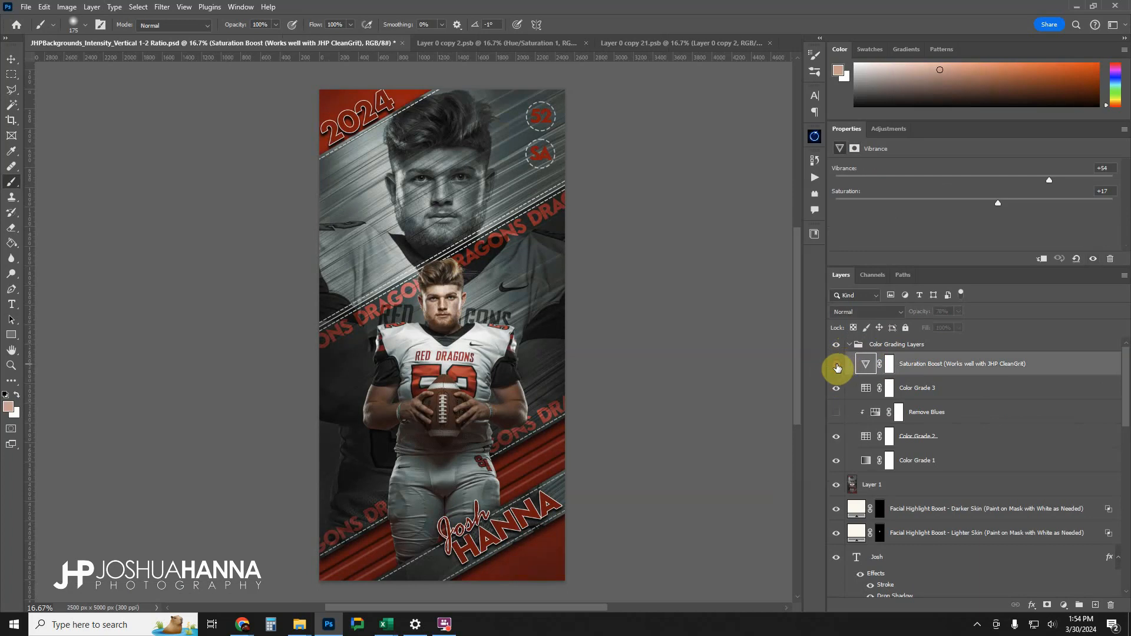
click(837, 365)
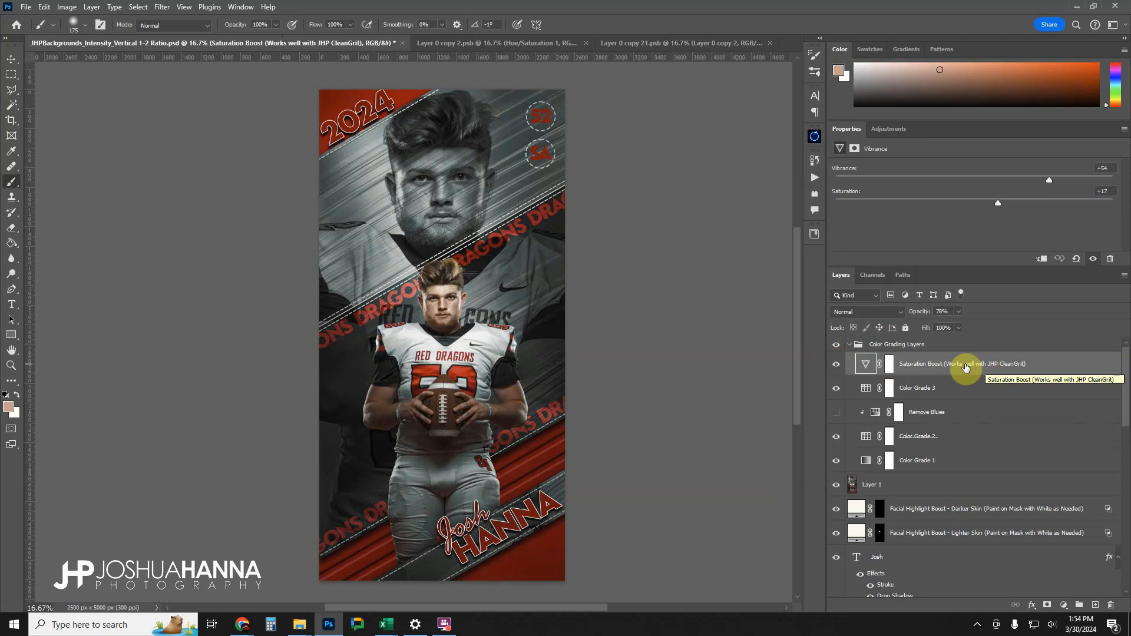
click(838, 368)
click(838, 368)
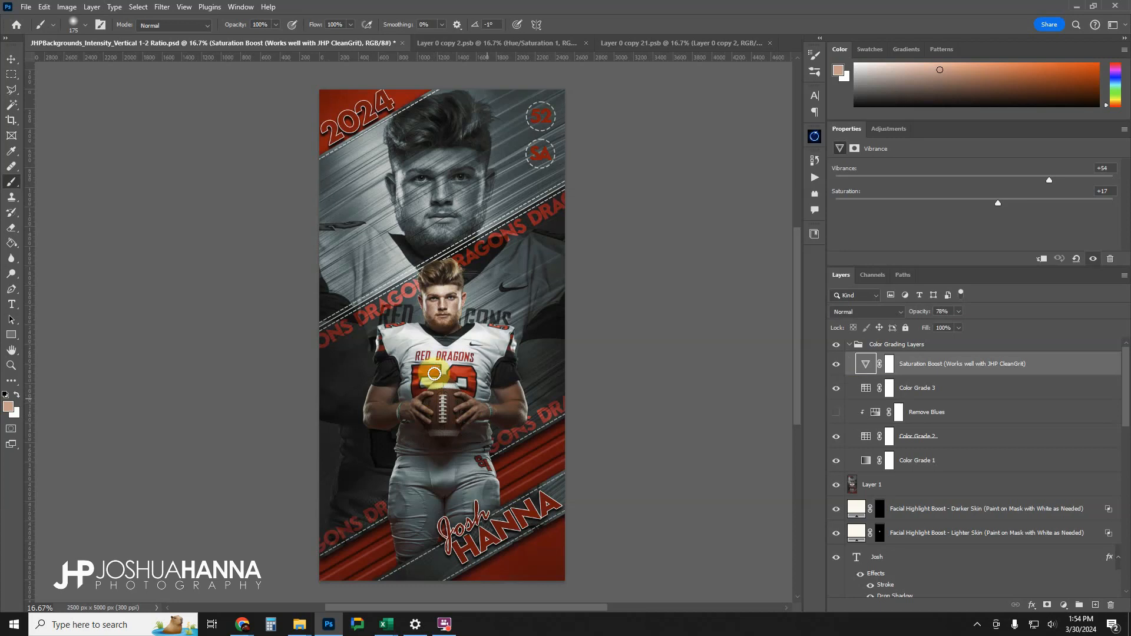
click(849, 345)
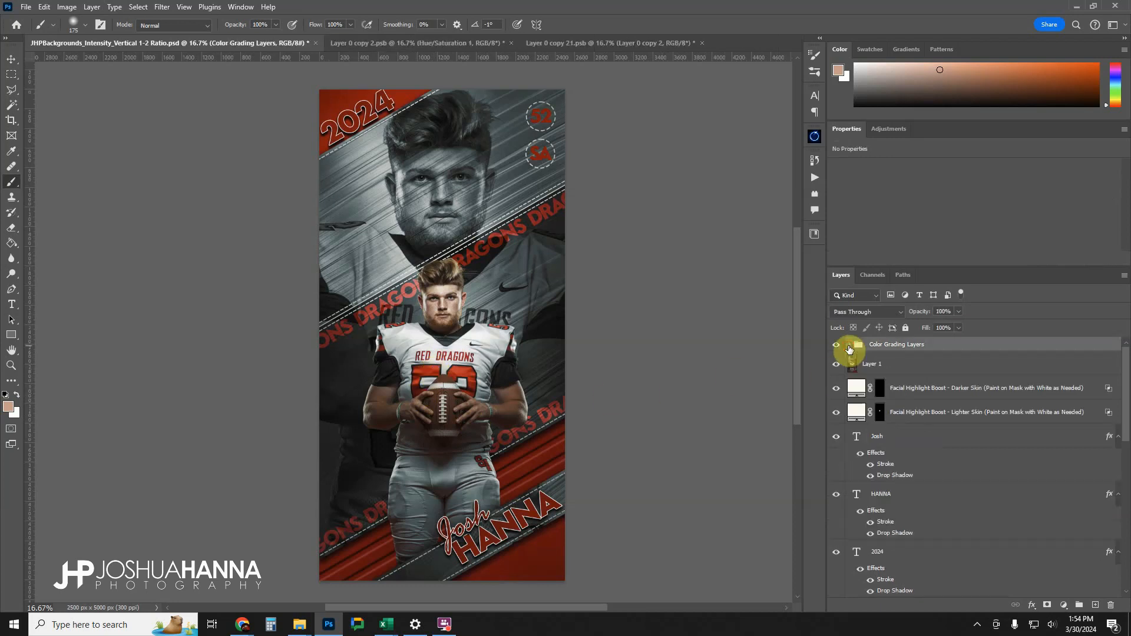